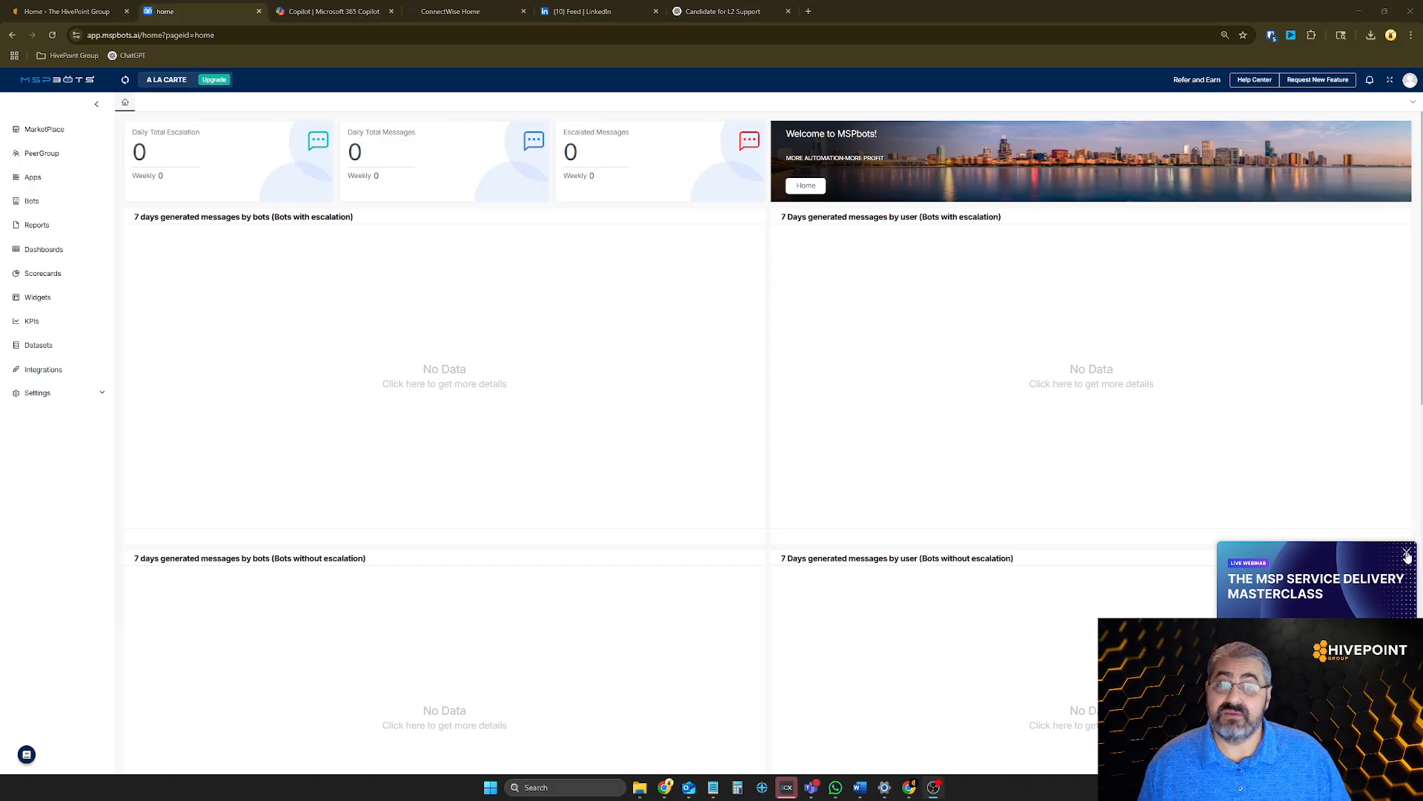
# Dismiss the webinar pop-up and start a new custom dashboard named "Service Management - Live"
pyautogui.click(1407, 554)
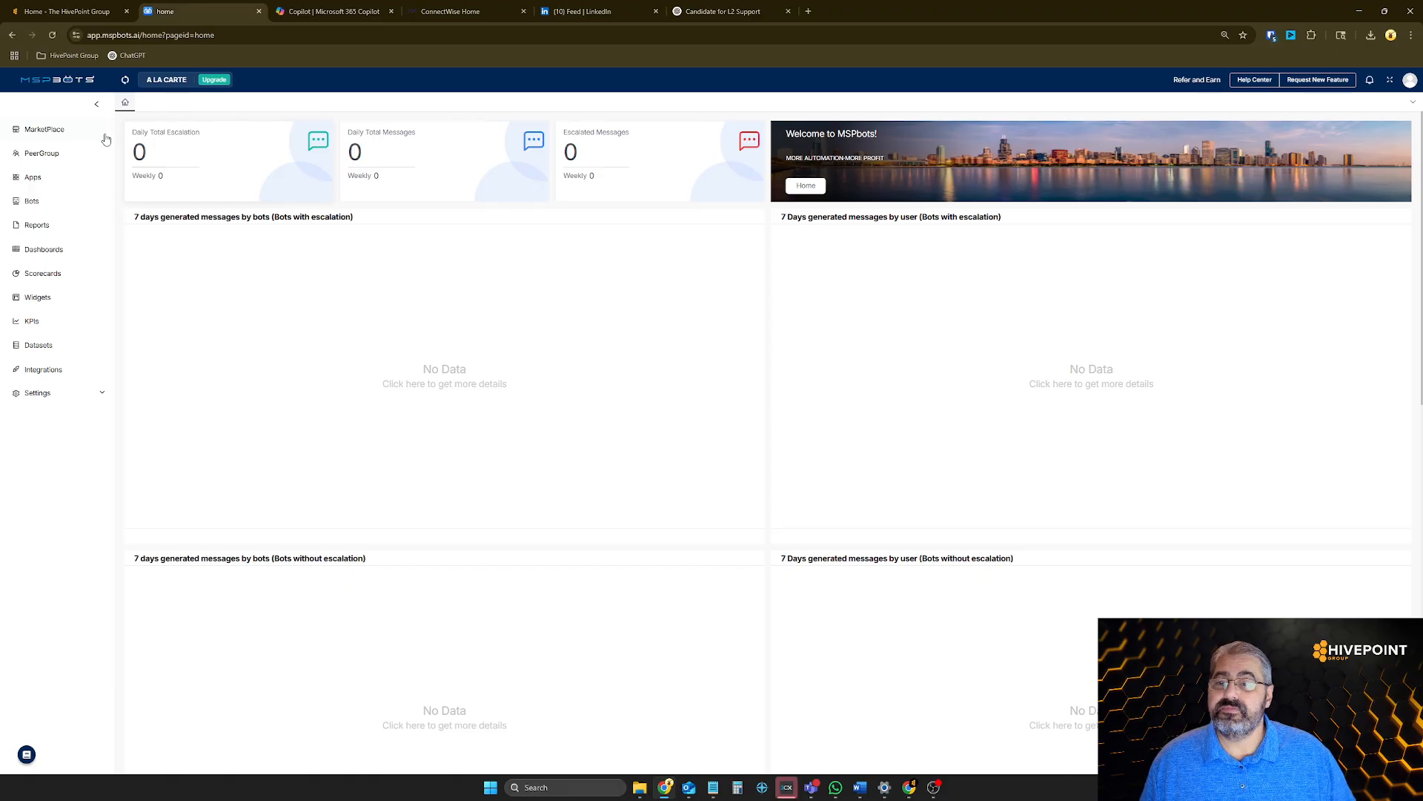
pyautogui.click(45, 250)
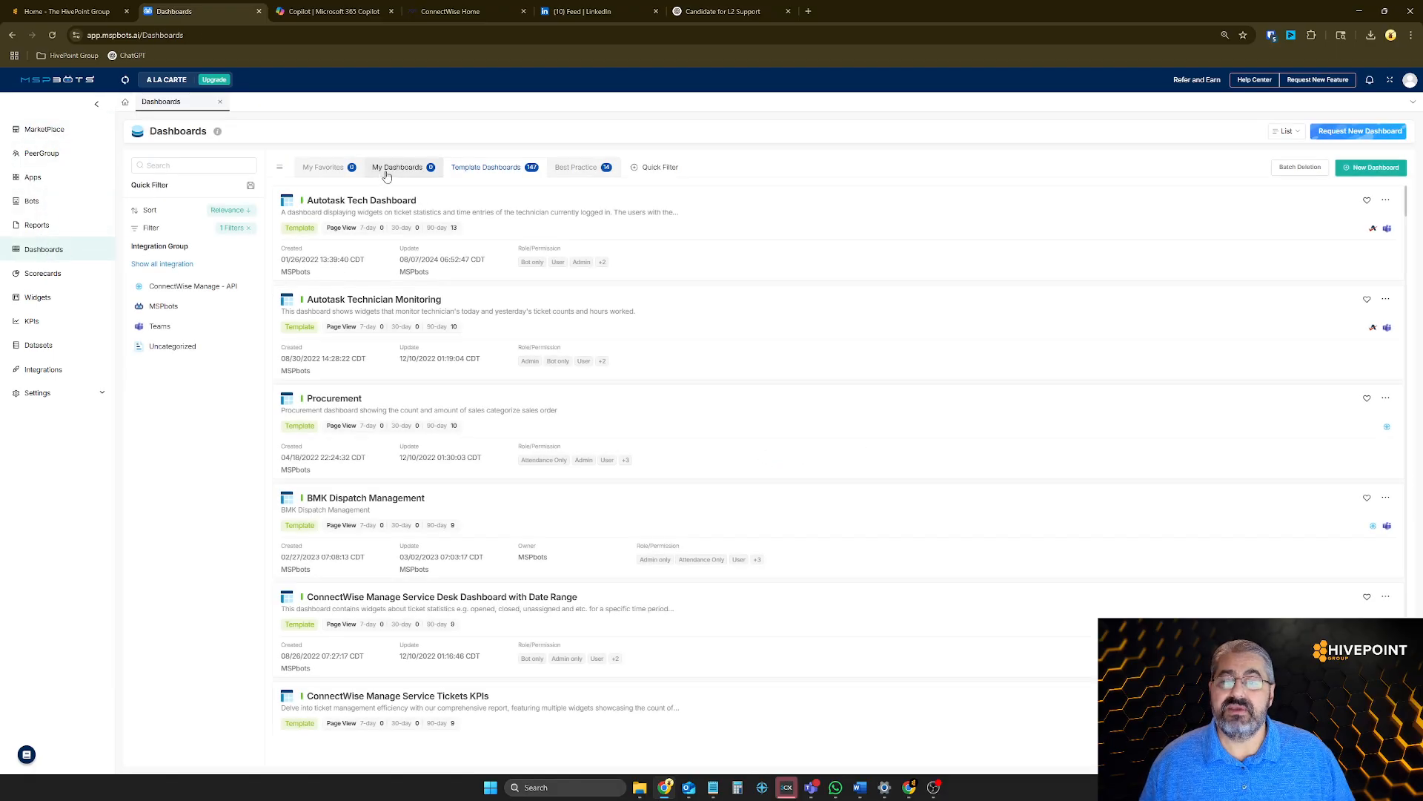
pyautogui.click(386, 174)
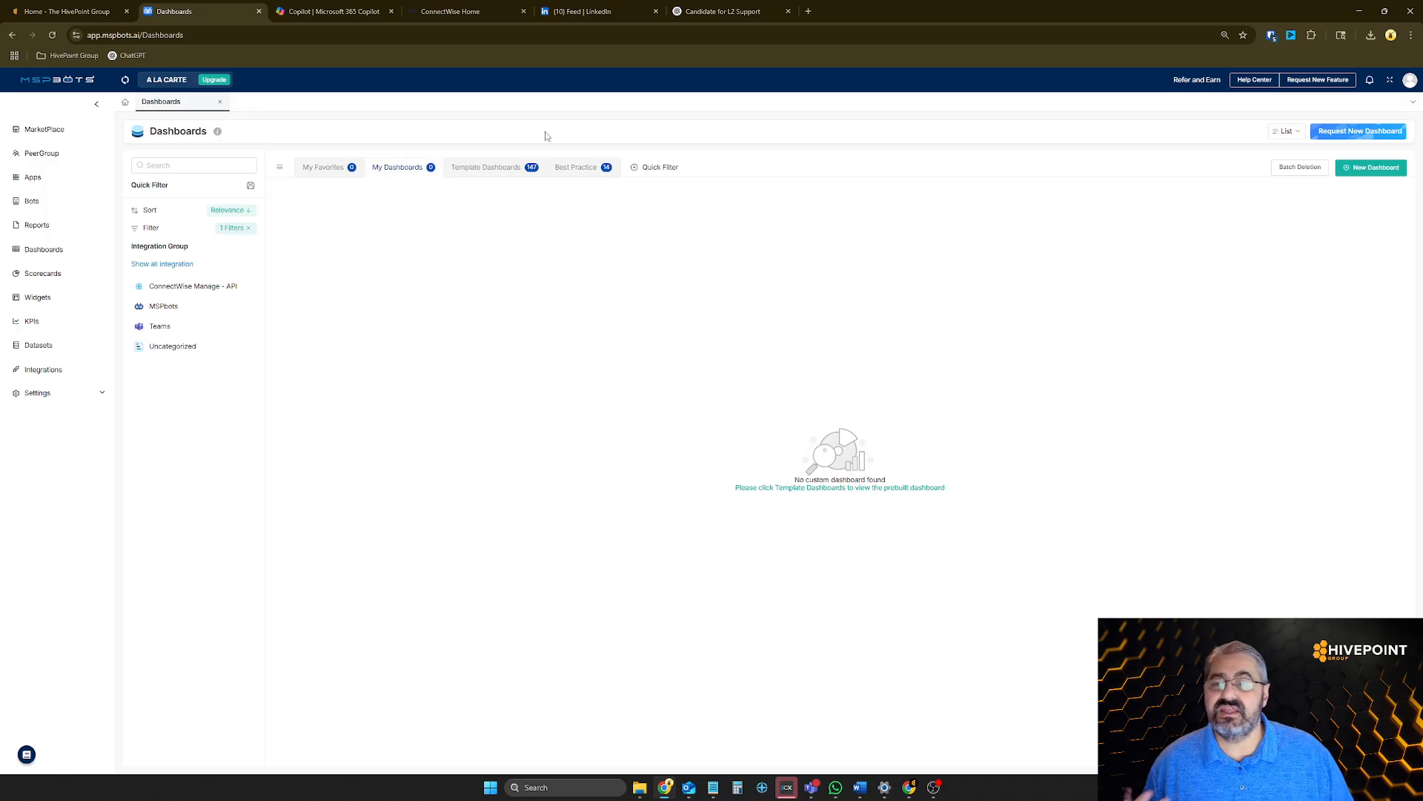
pyautogui.click(1361, 172)
pyautogui.click(660, 252)
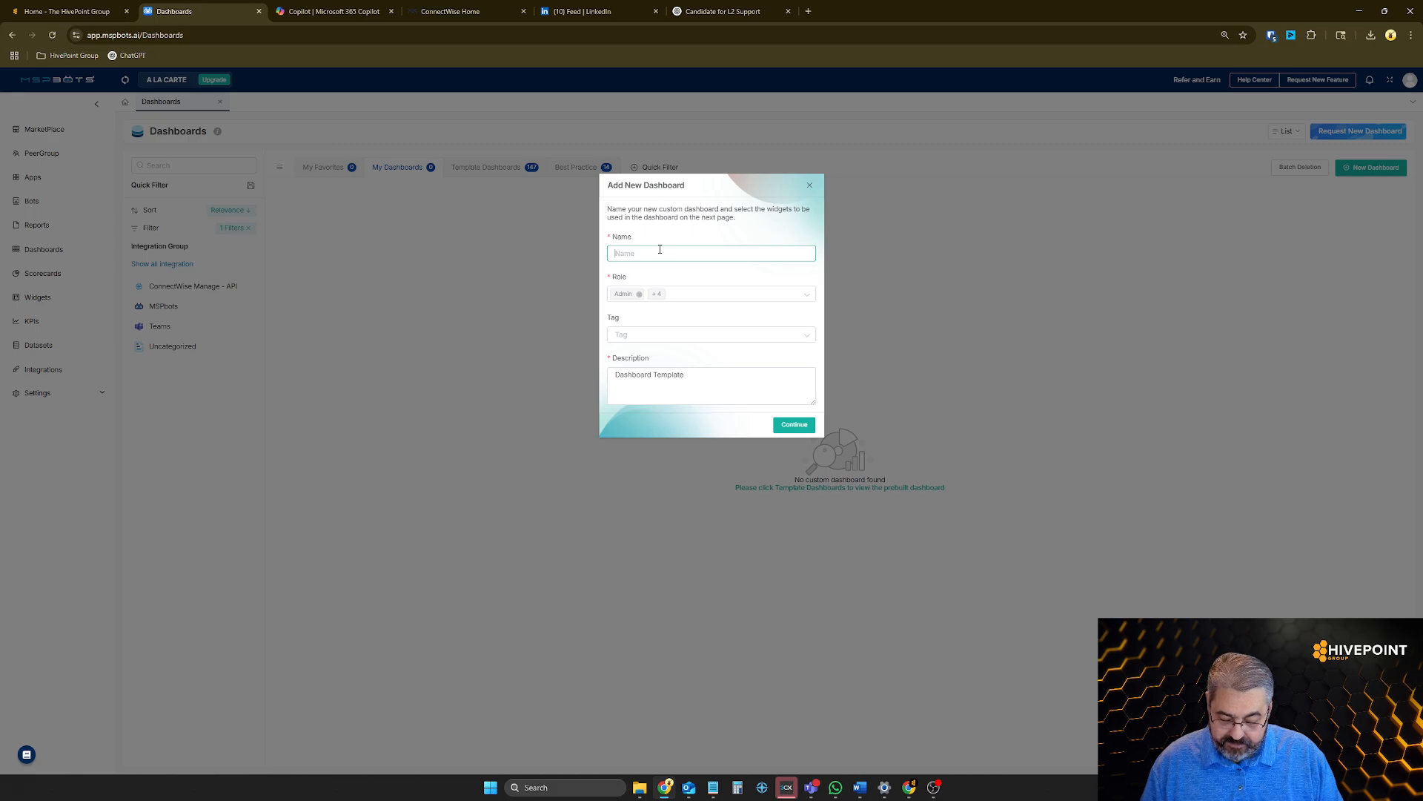
pyautogui.write('S')
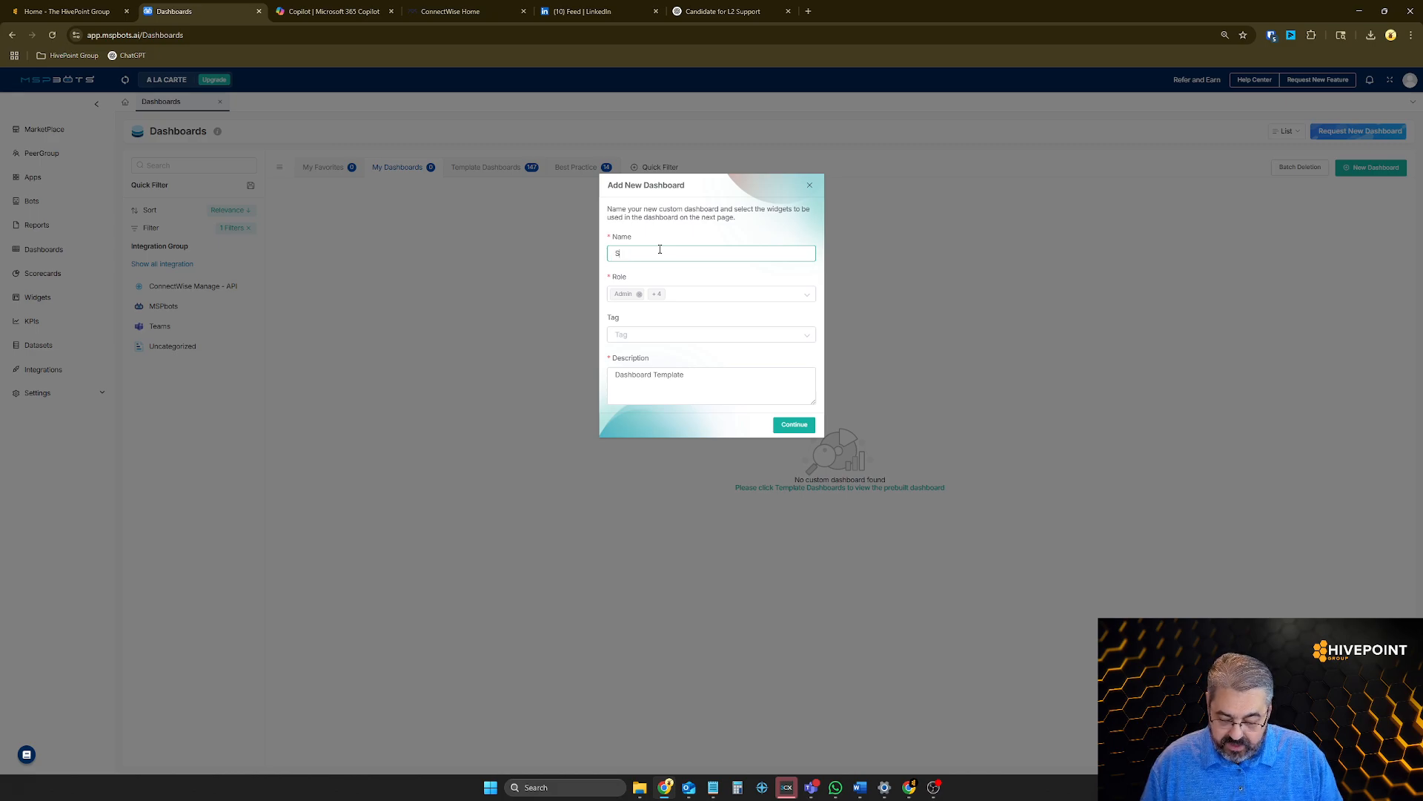
pyautogui.write('ervice')
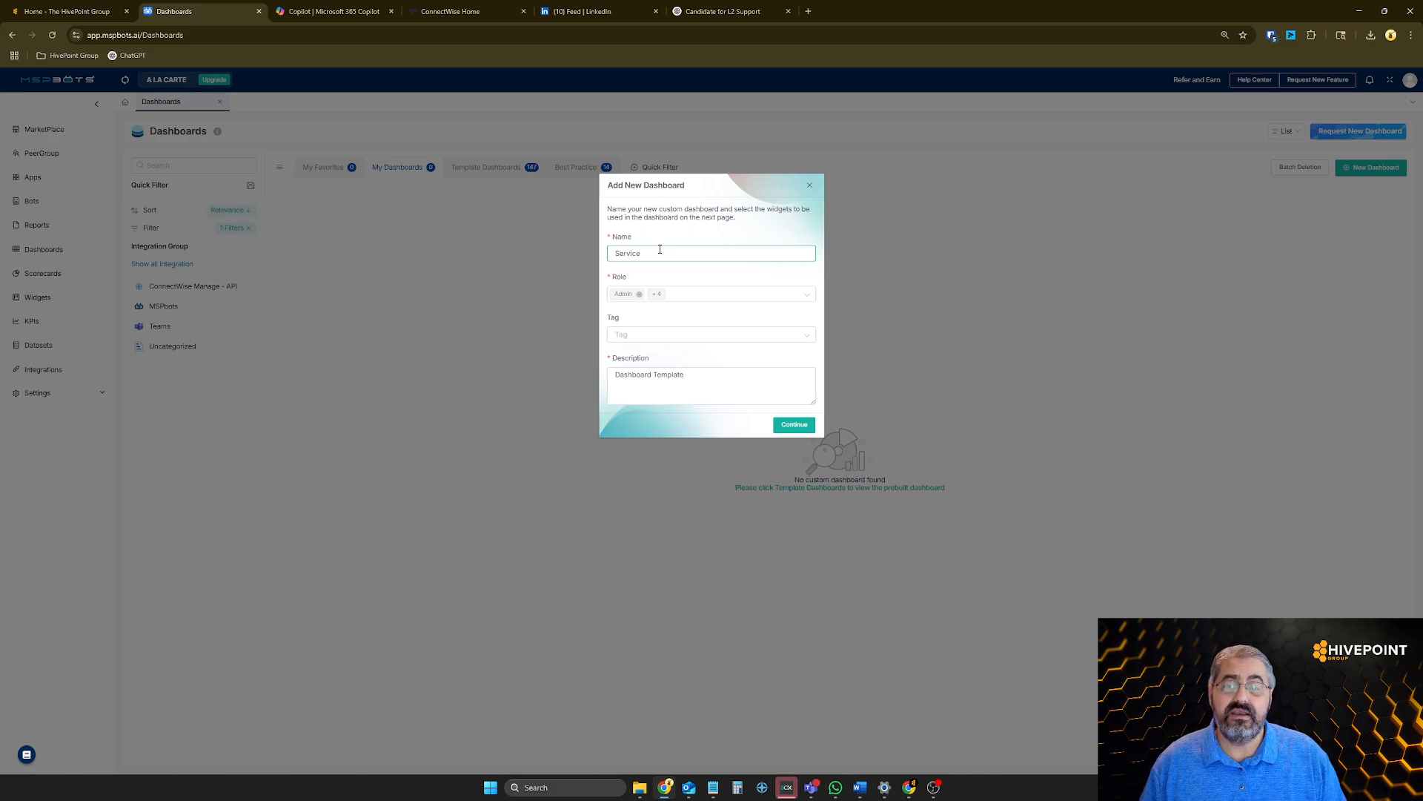
pyautogui.write(' Management')
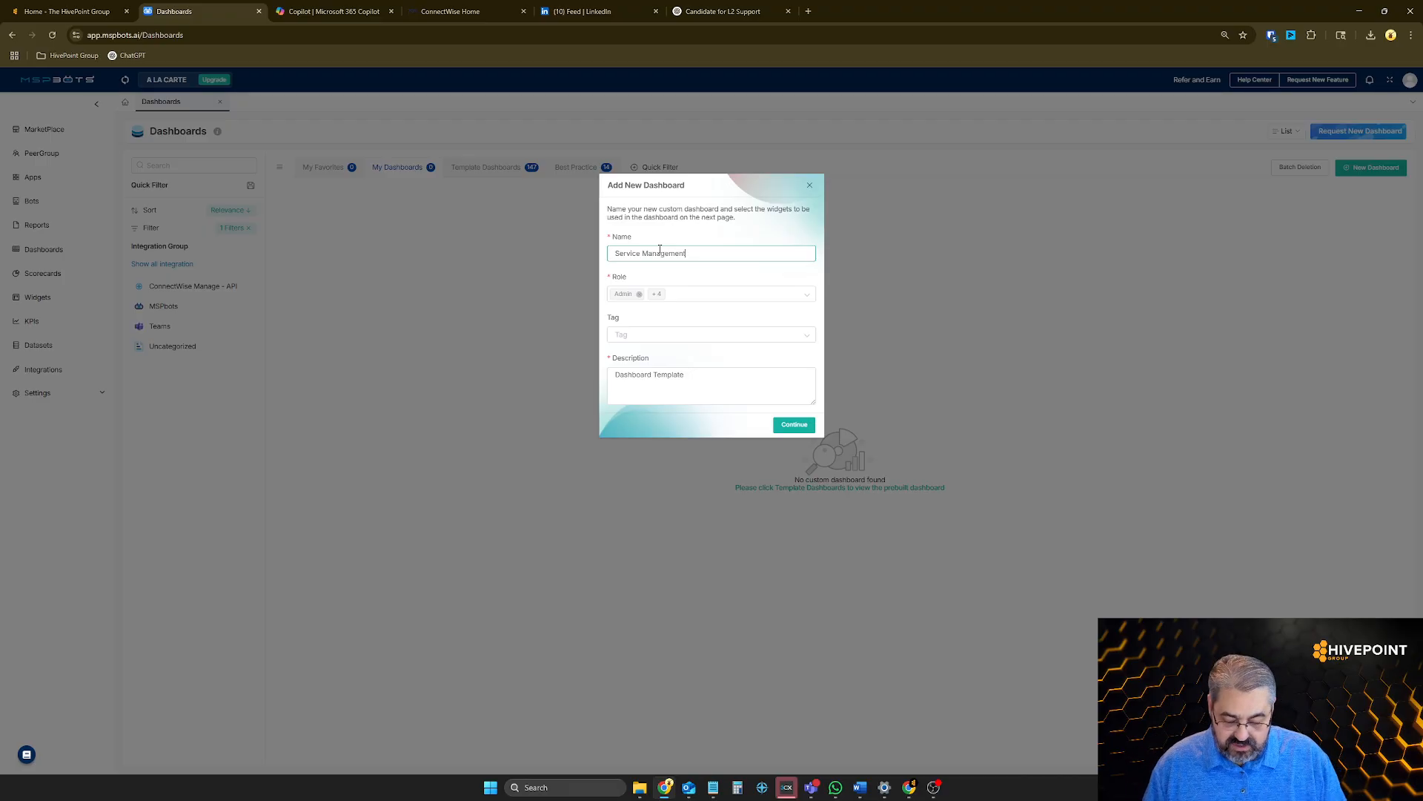
pyautogui.write('- Live')
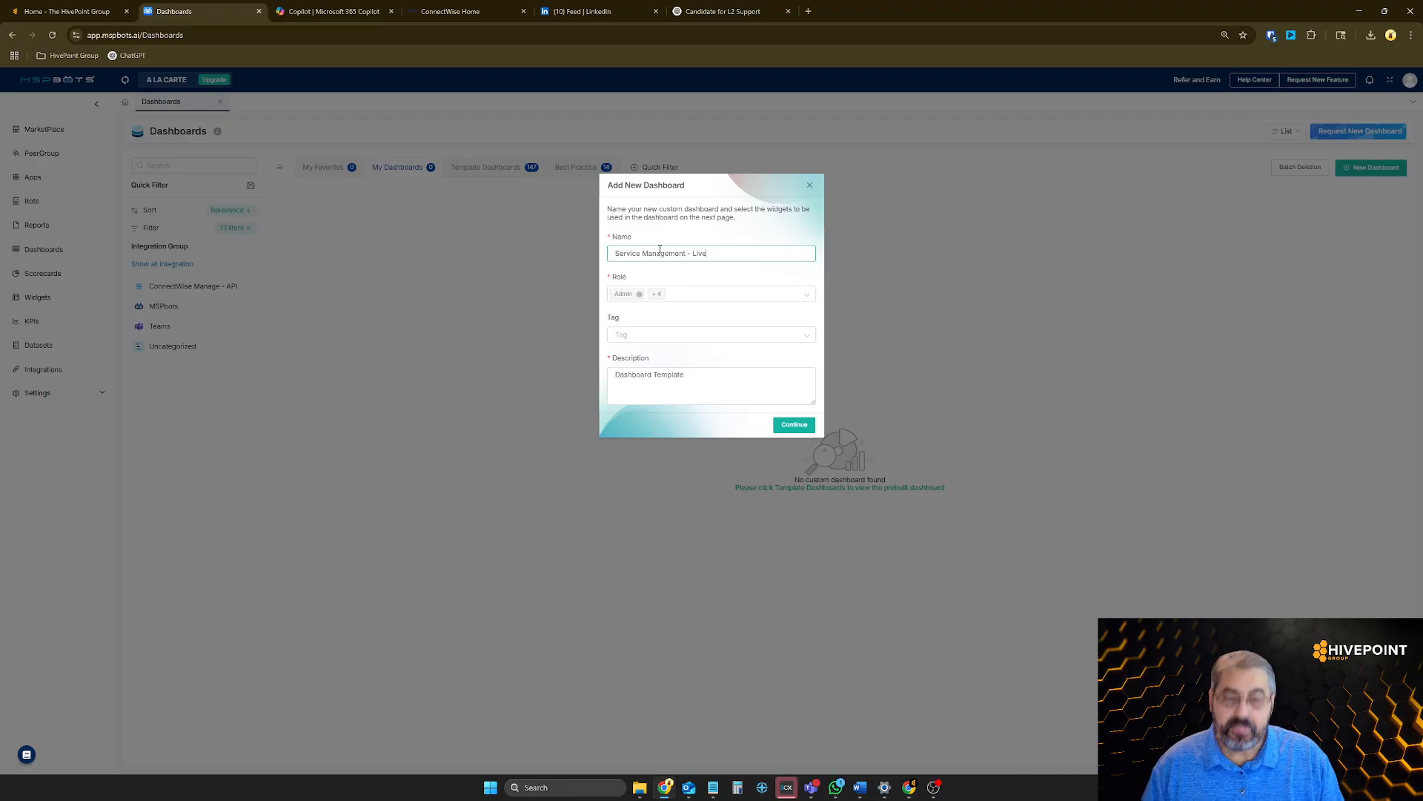
# Tag the new dashboard with Live Data and Service Management
pyautogui.click(668, 334)
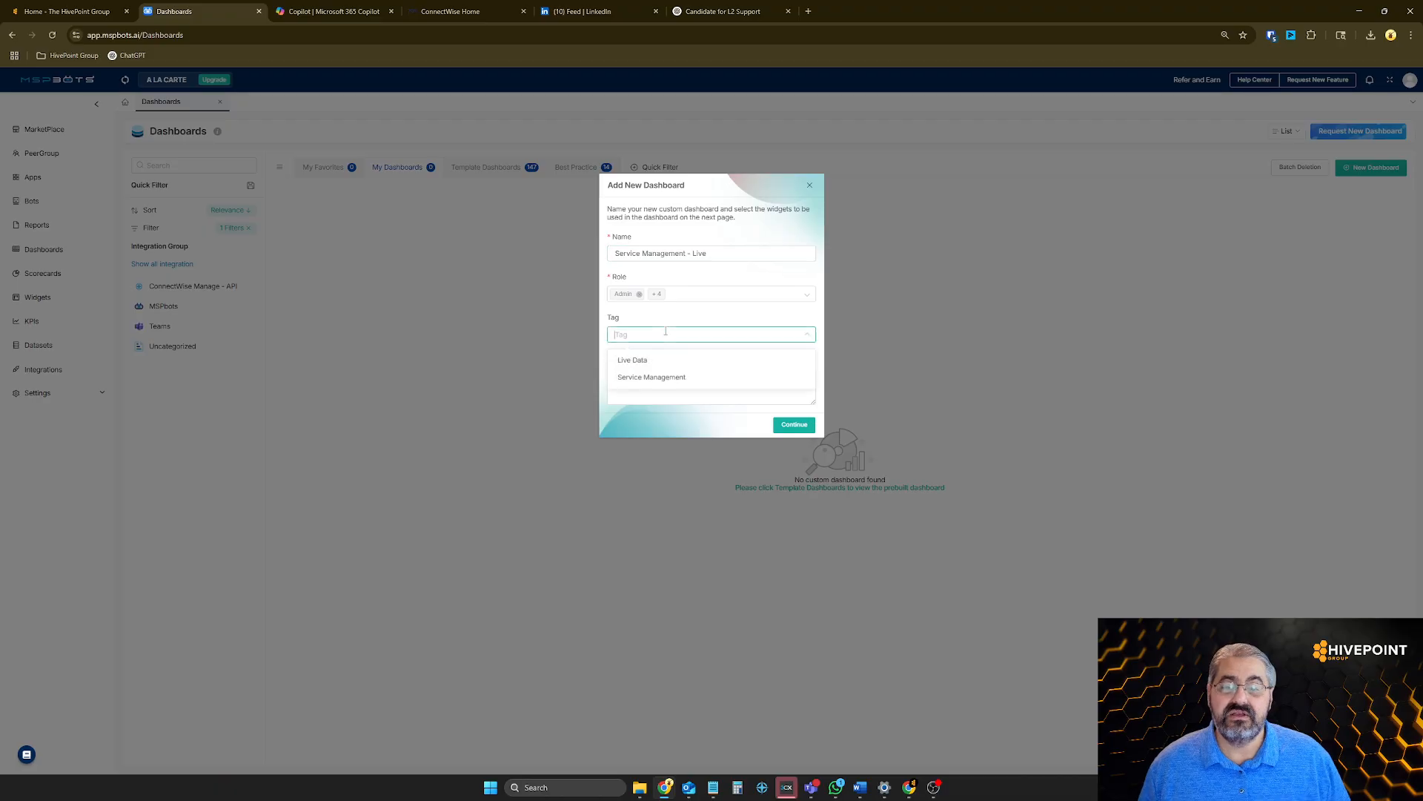
pyautogui.click(636, 361)
pyautogui.click(686, 336)
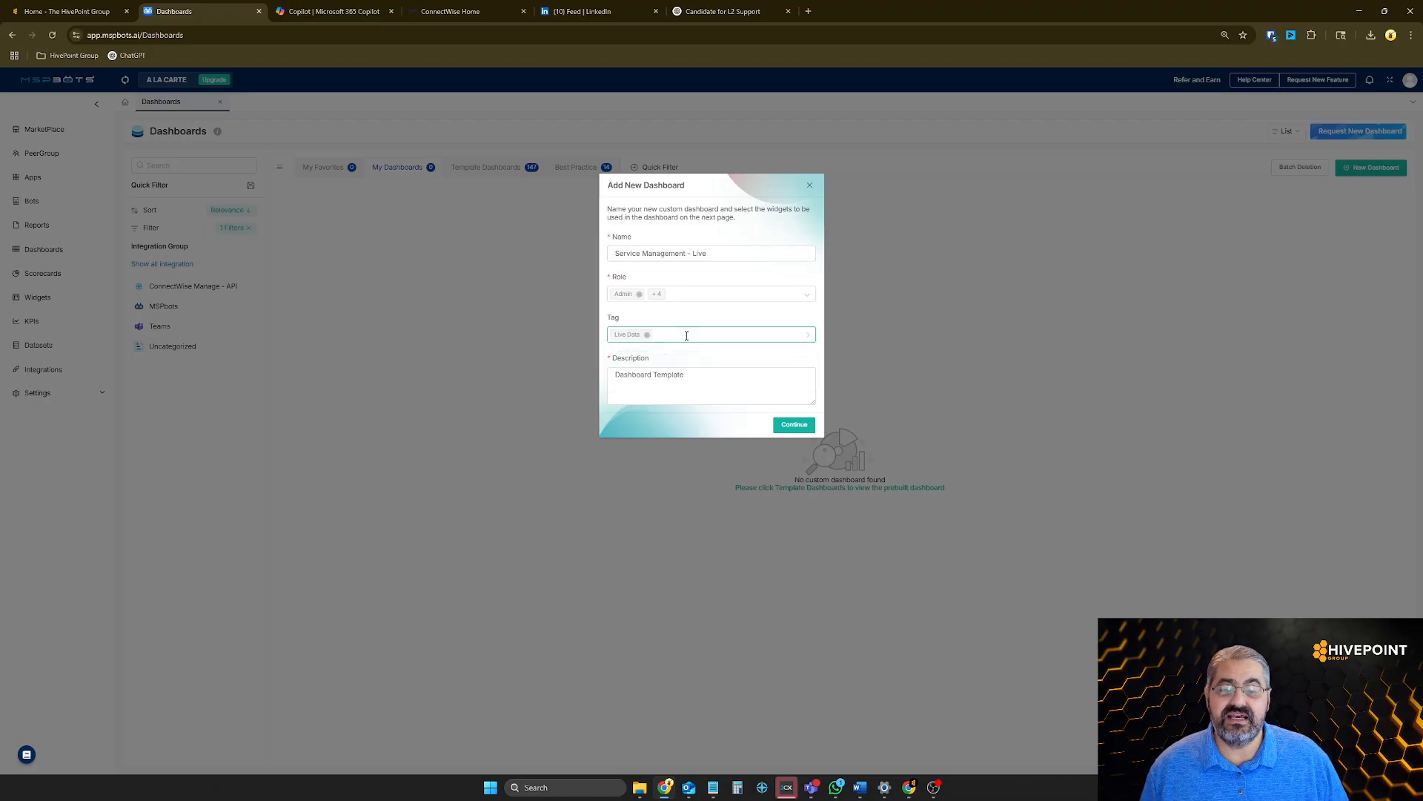
pyautogui.click(675, 342)
pyautogui.click(657, 377)
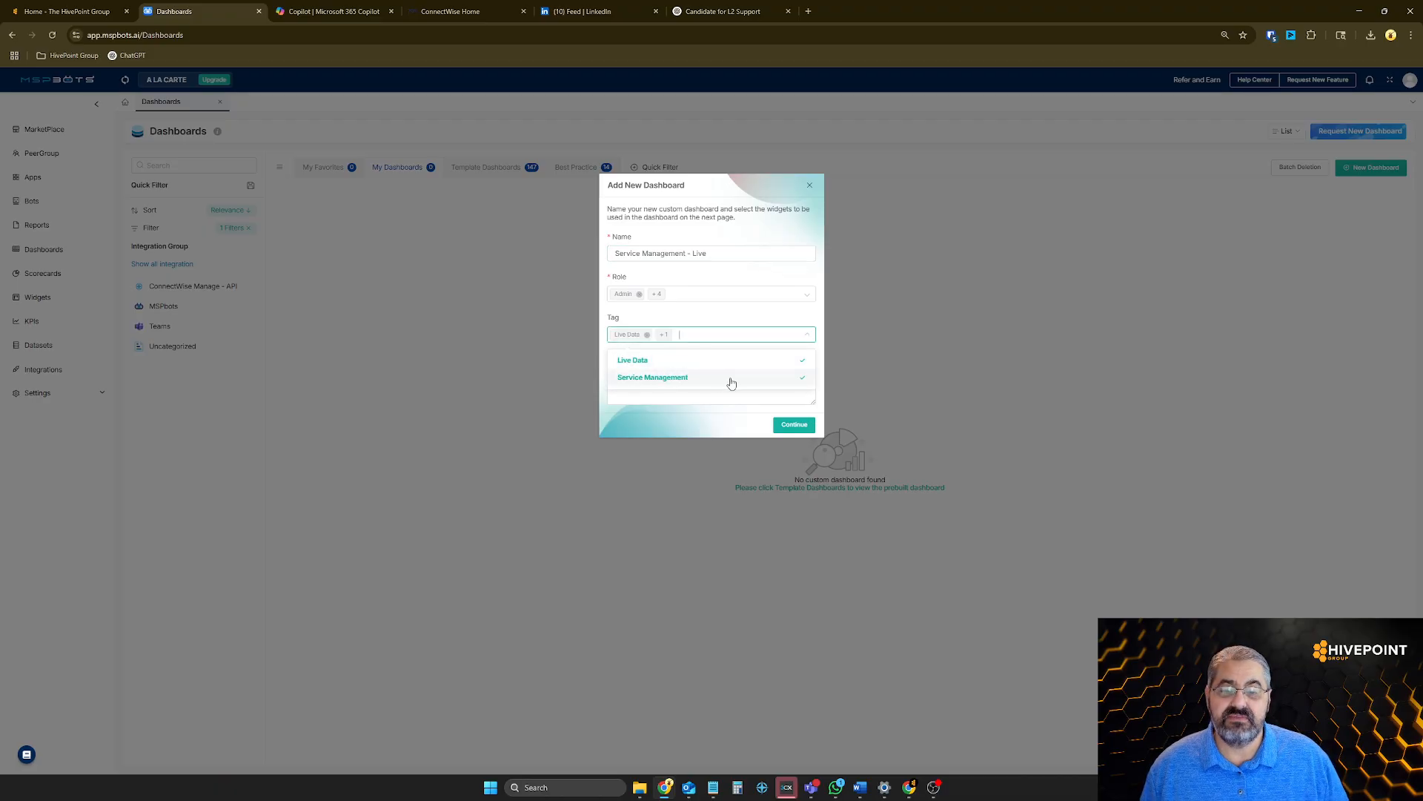
pyautogui.click(674, 407)
# Replace the dashboard description with "Widgets for live data so the team can manage to green." and create the dashboard
pyautogui.moveTo(685, 375); pyautogui.dragTo(598, 385)
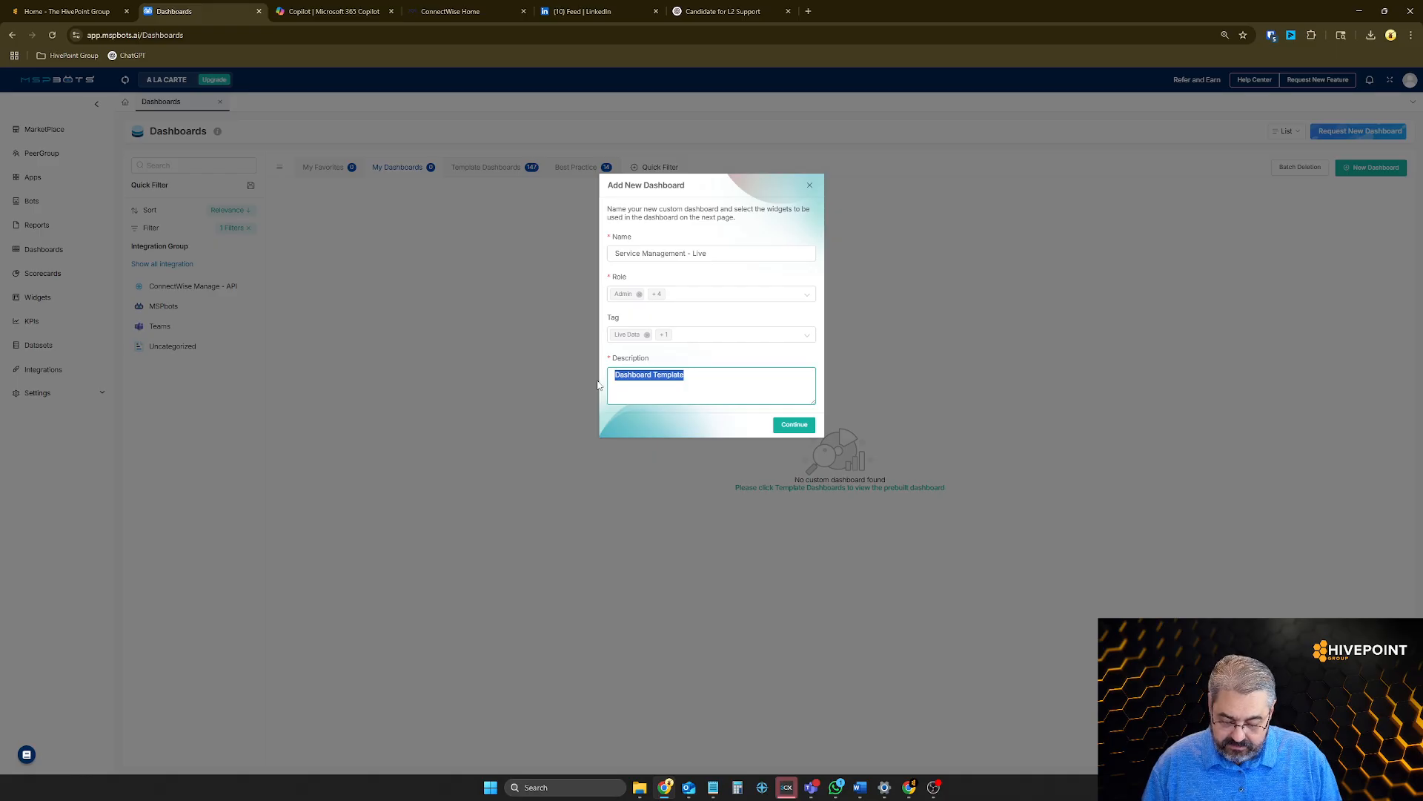
pyautogui.write('Widget')
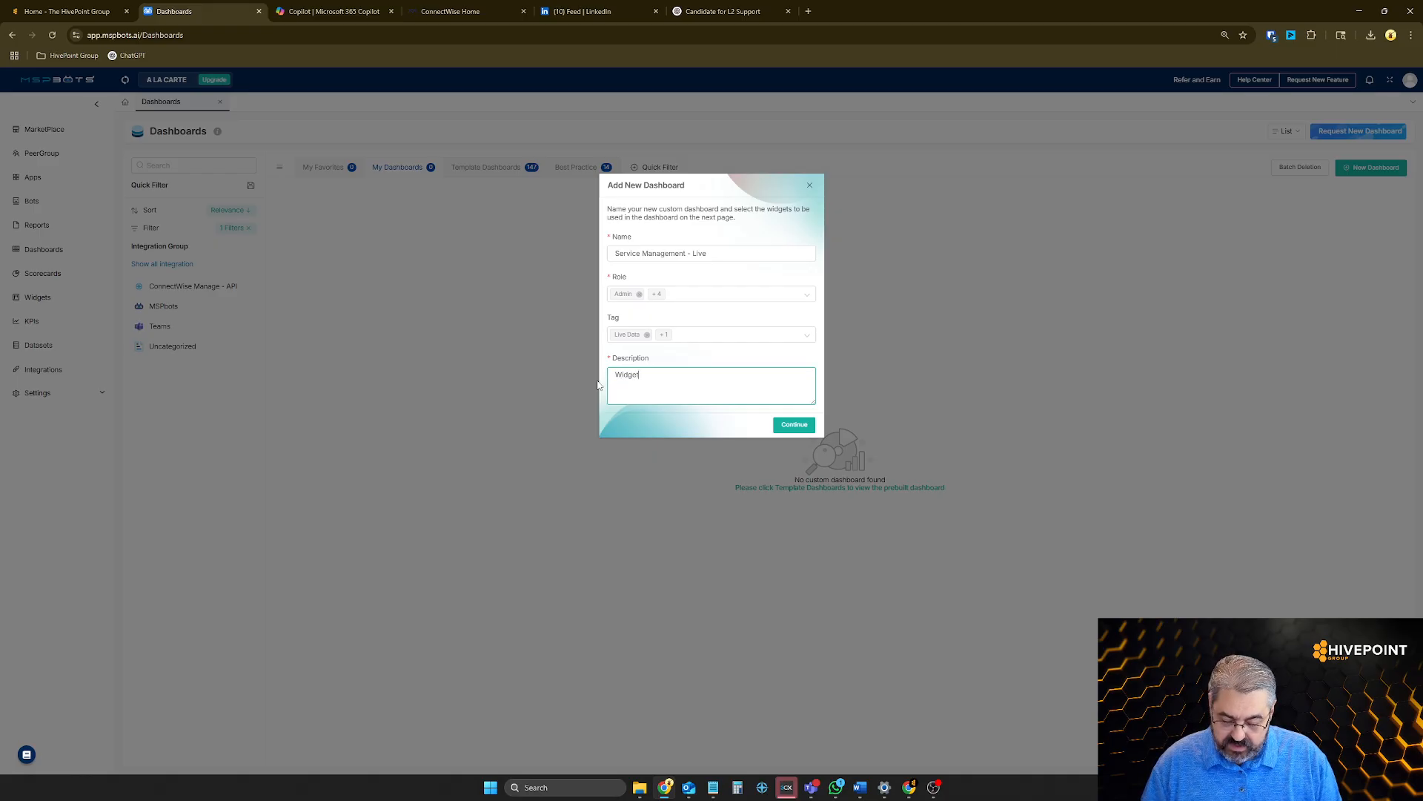
pyautogui.write('s for')
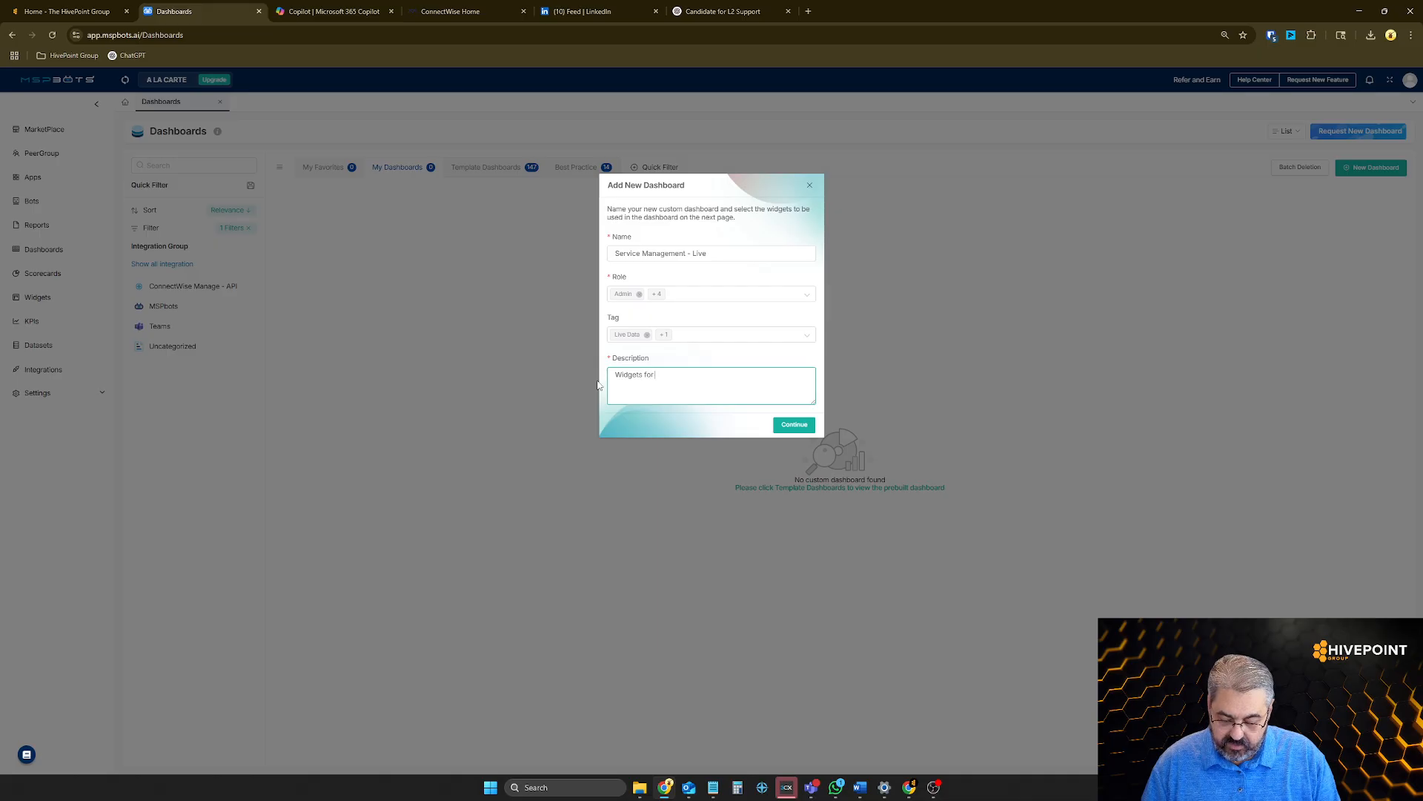
pyautogui.write(' liv')
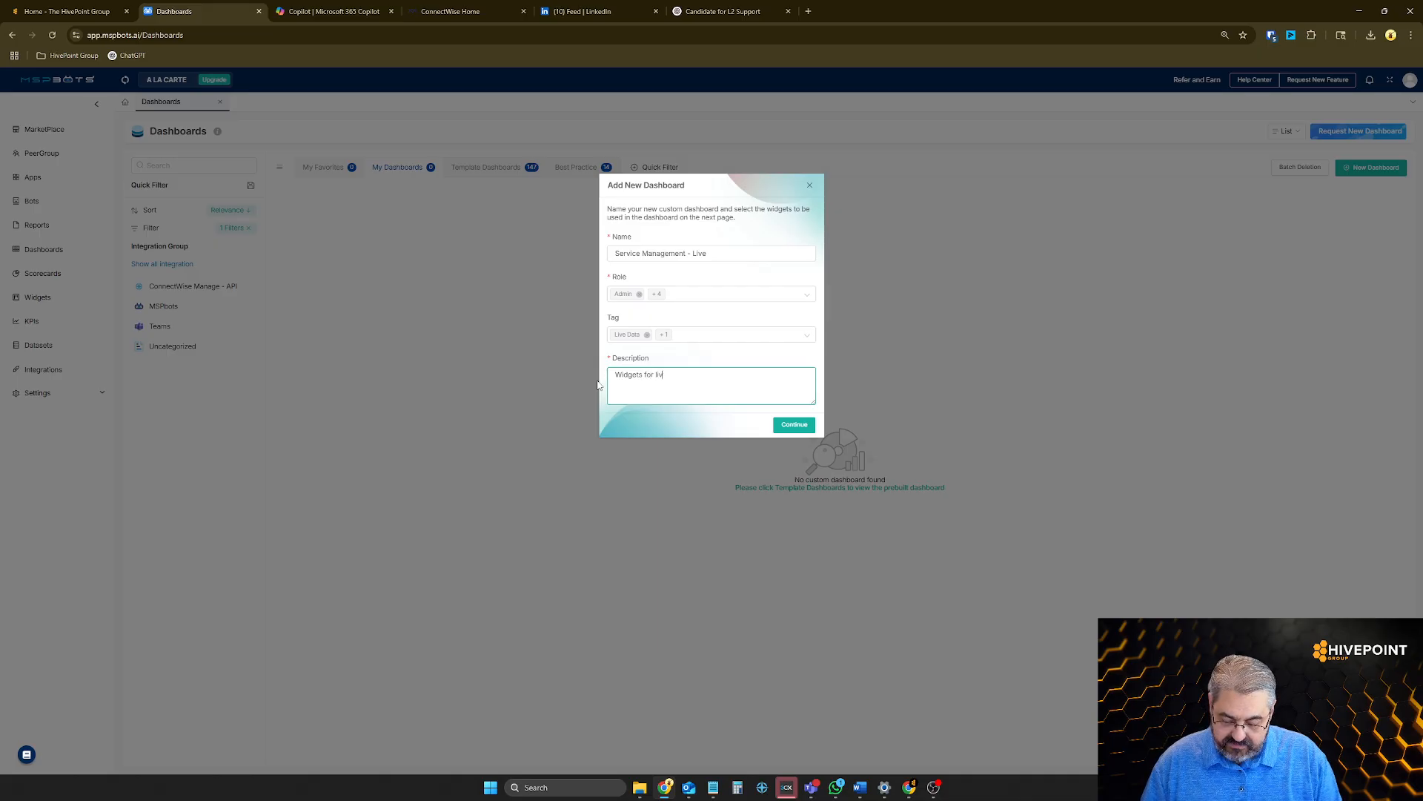
pyautogui.write('e data')
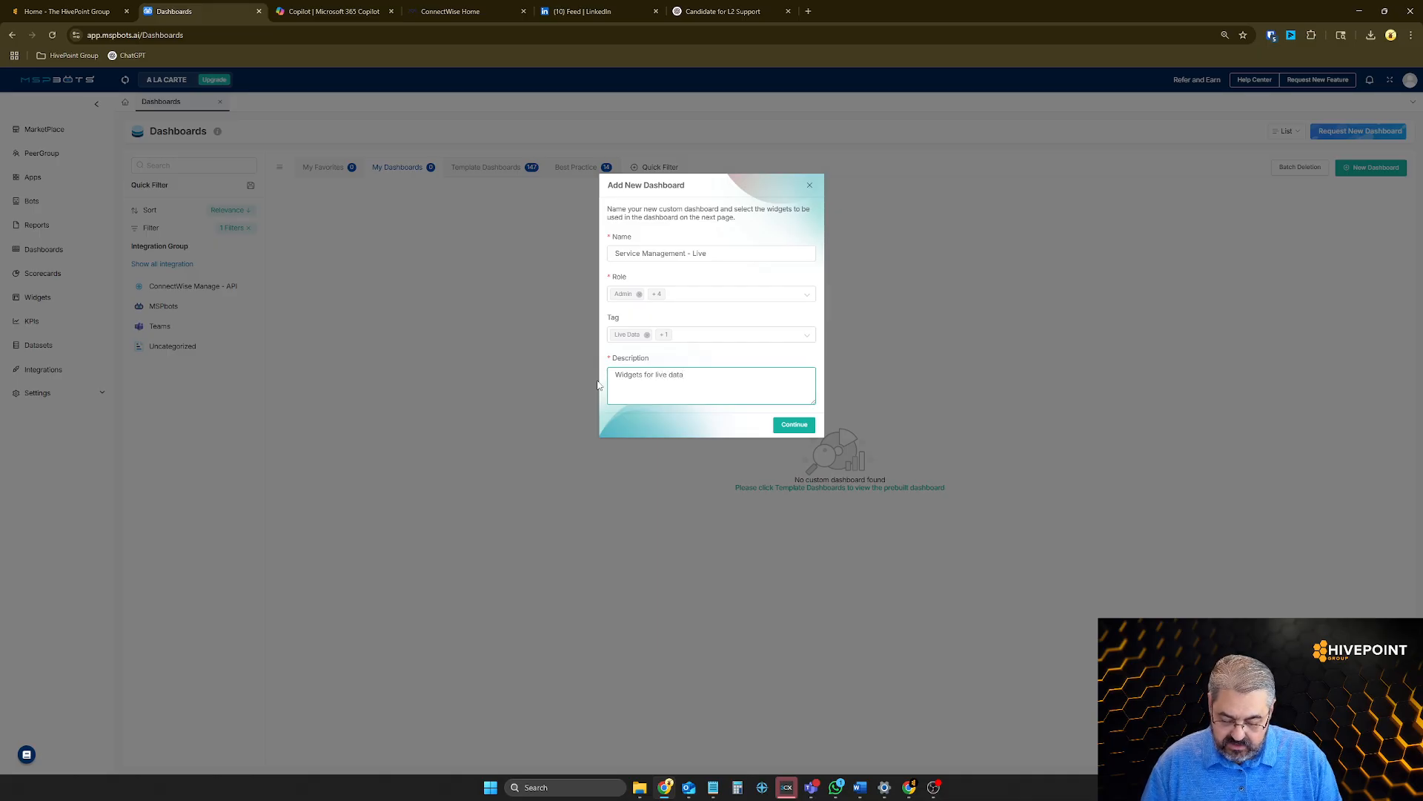
pyautogui.write(' so the te')
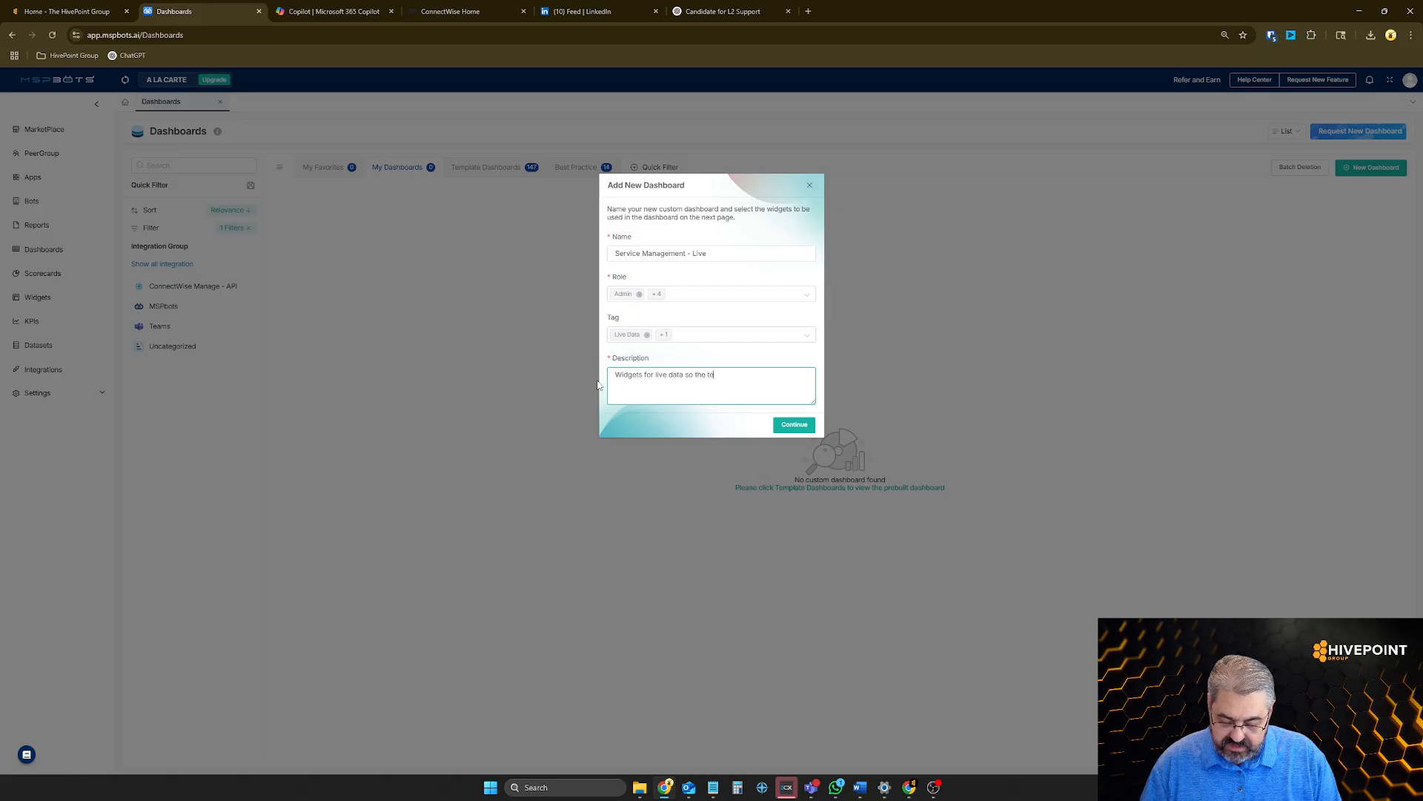
pyautogui.write('am can ma')
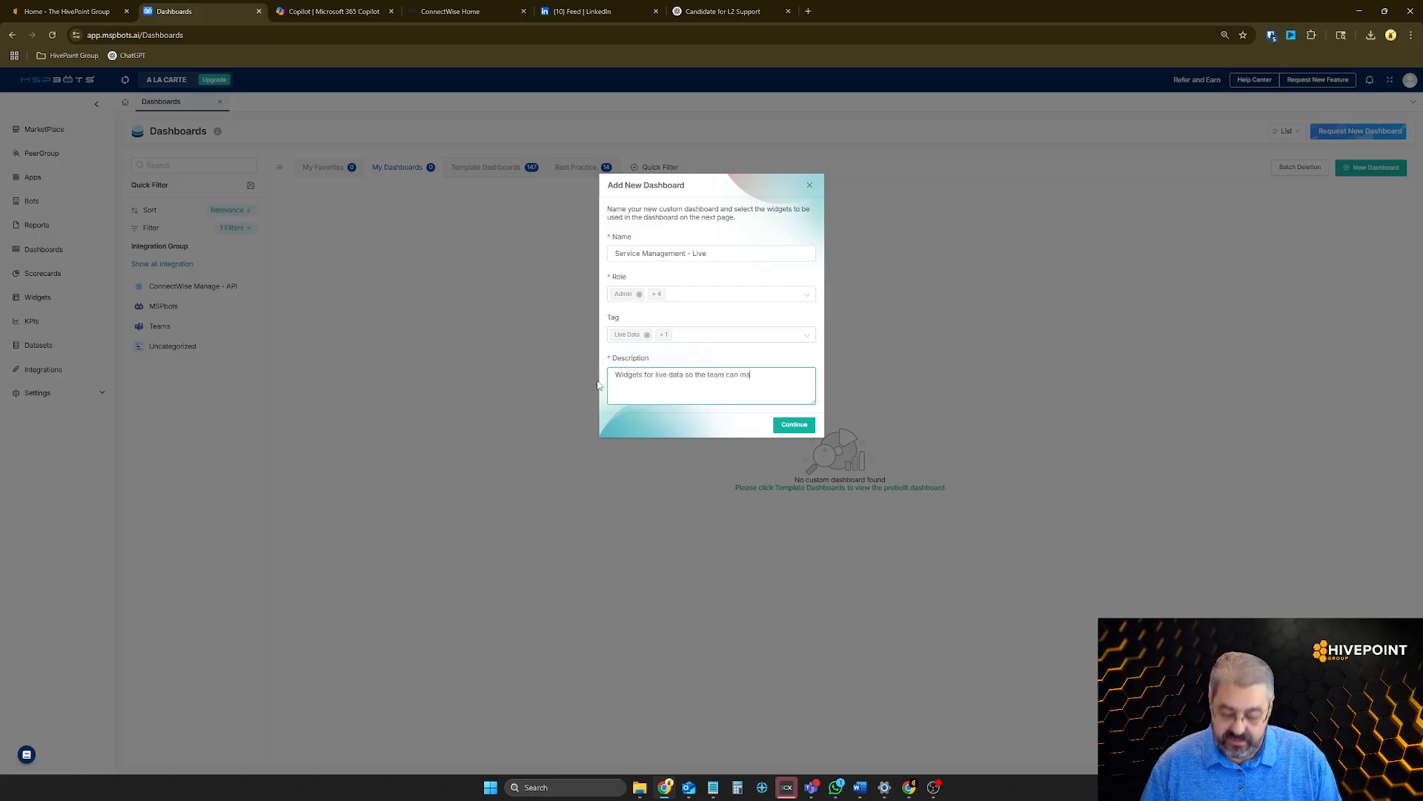
pyautogui.write('nage to green.')
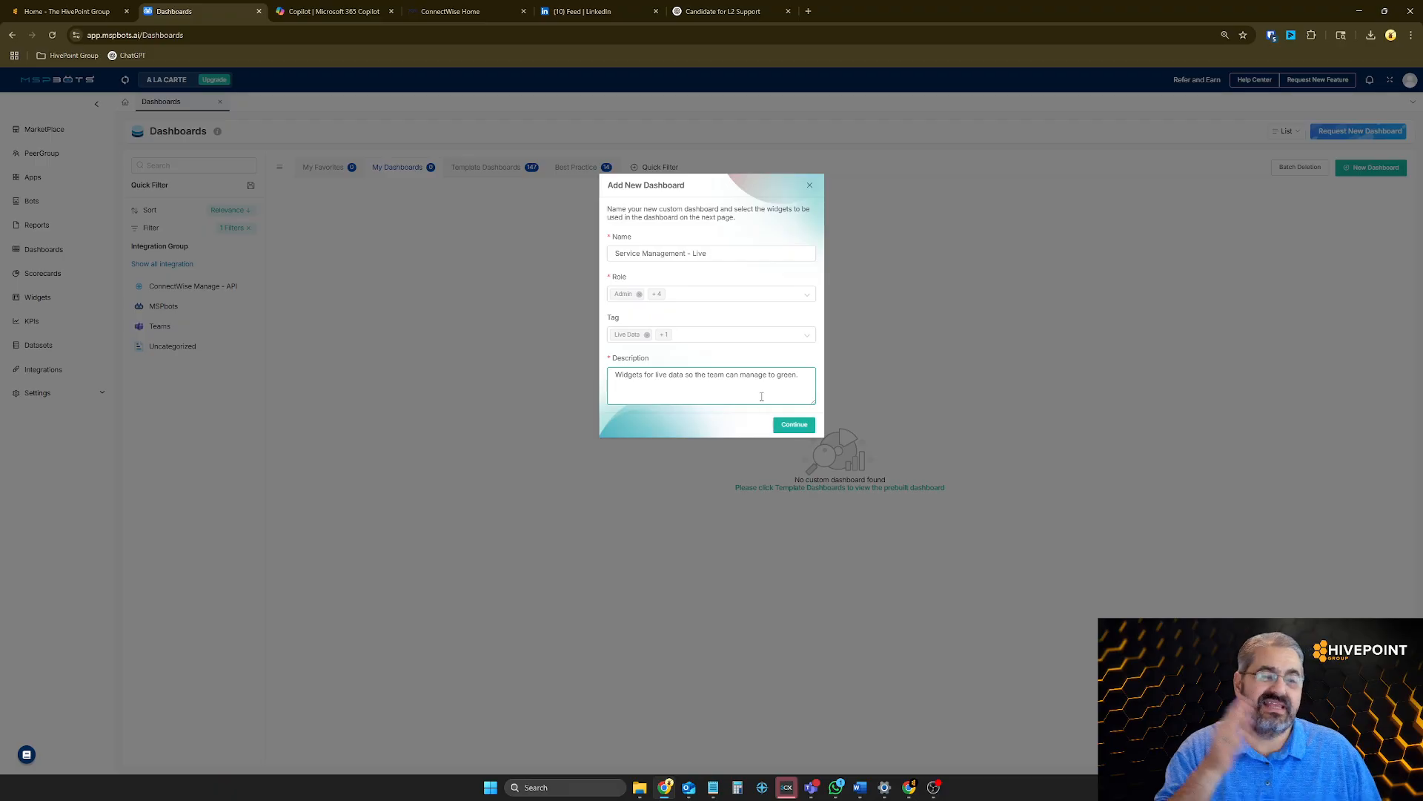
pyautogui.click(803, 430)
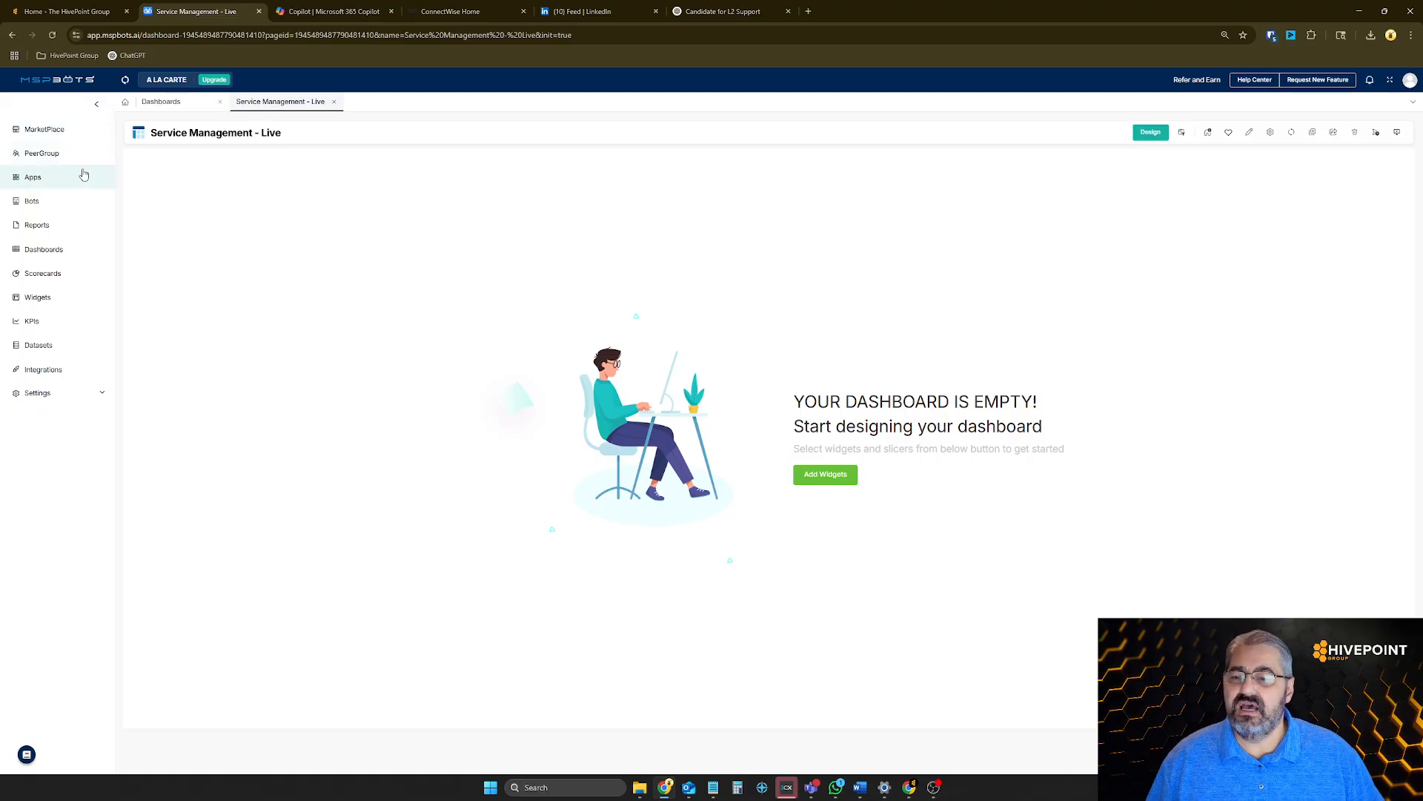
# Search the widget templates for "ticket in new" and choose the suggestion Tickets in New Status
pyautogui.click(37, 298)
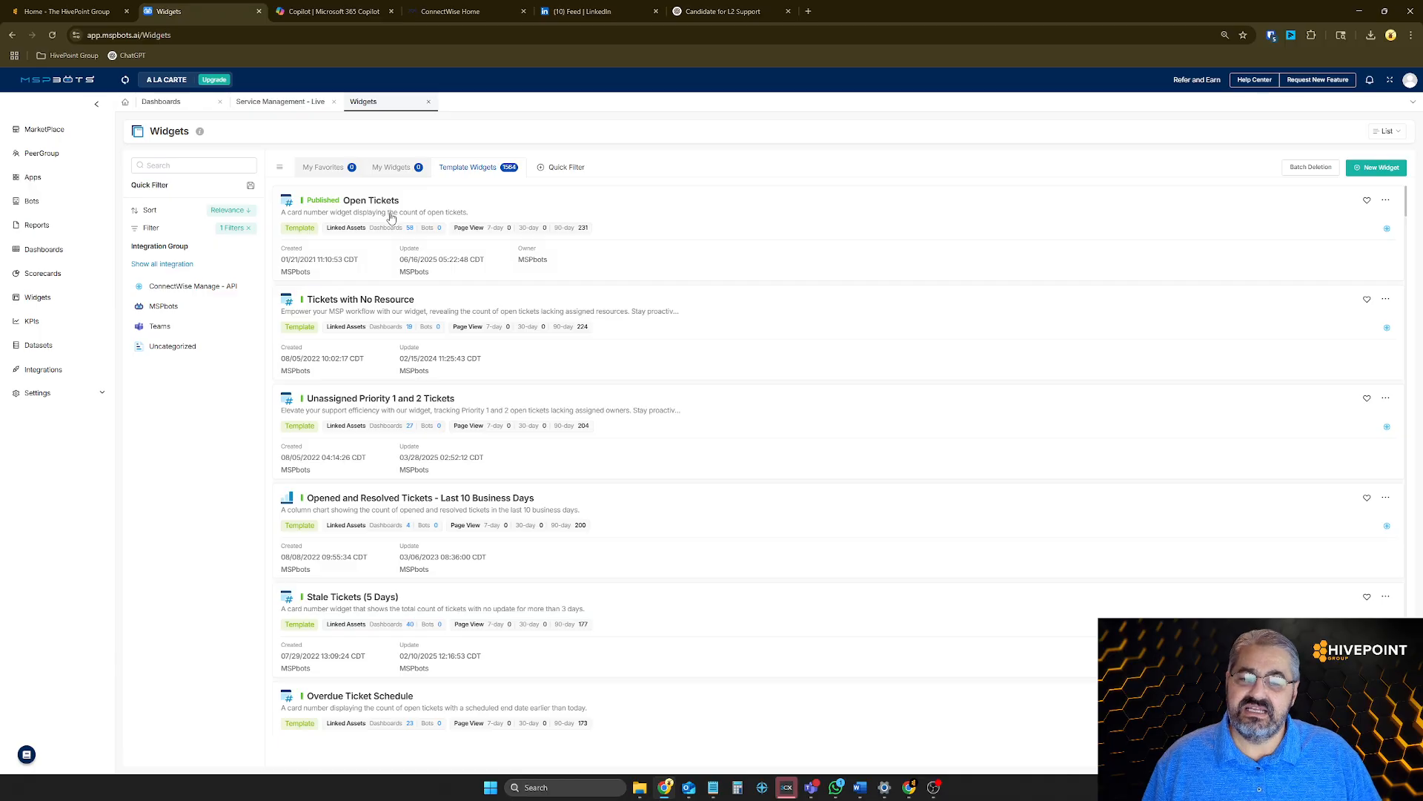
pyautogui.click(211, 165)
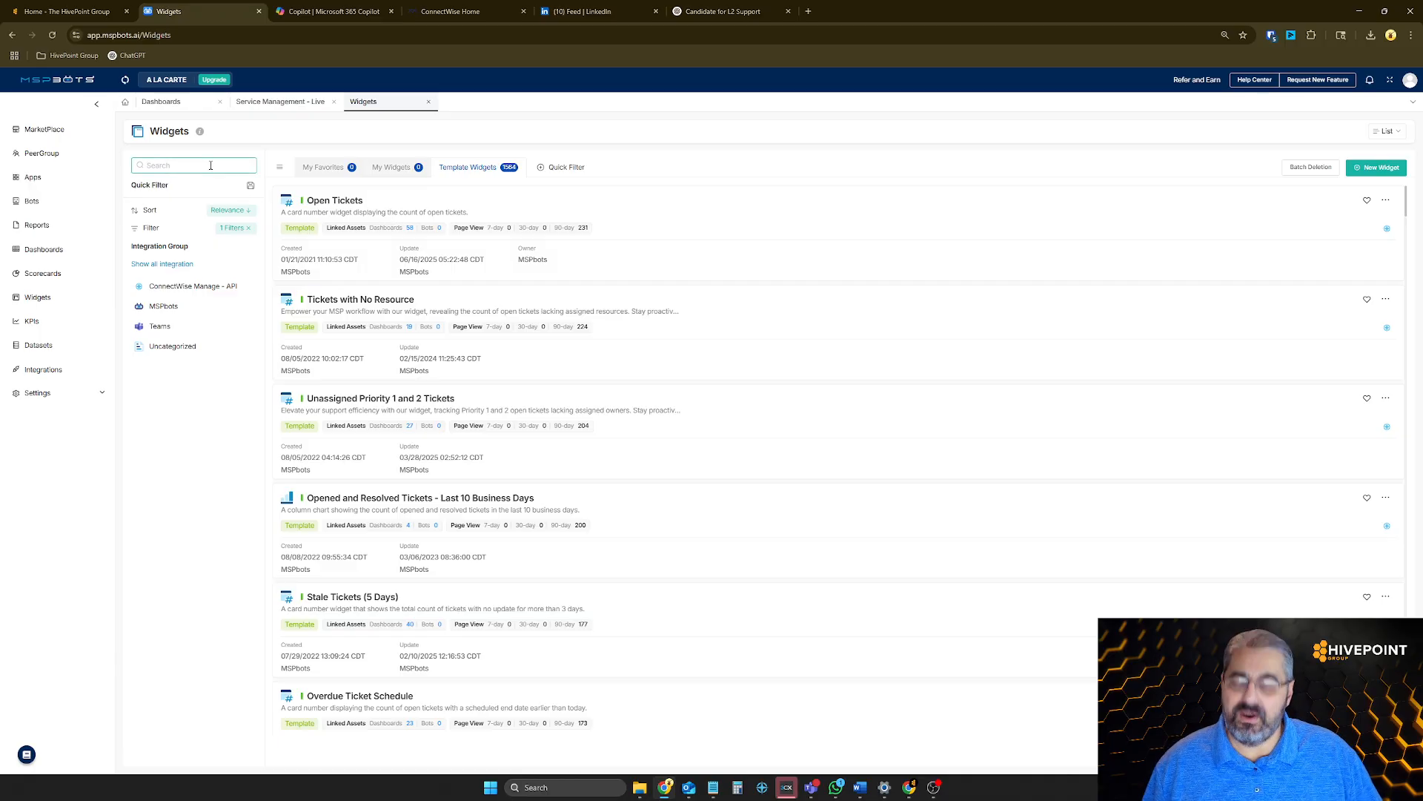
pyautogui.write('ticket in n')
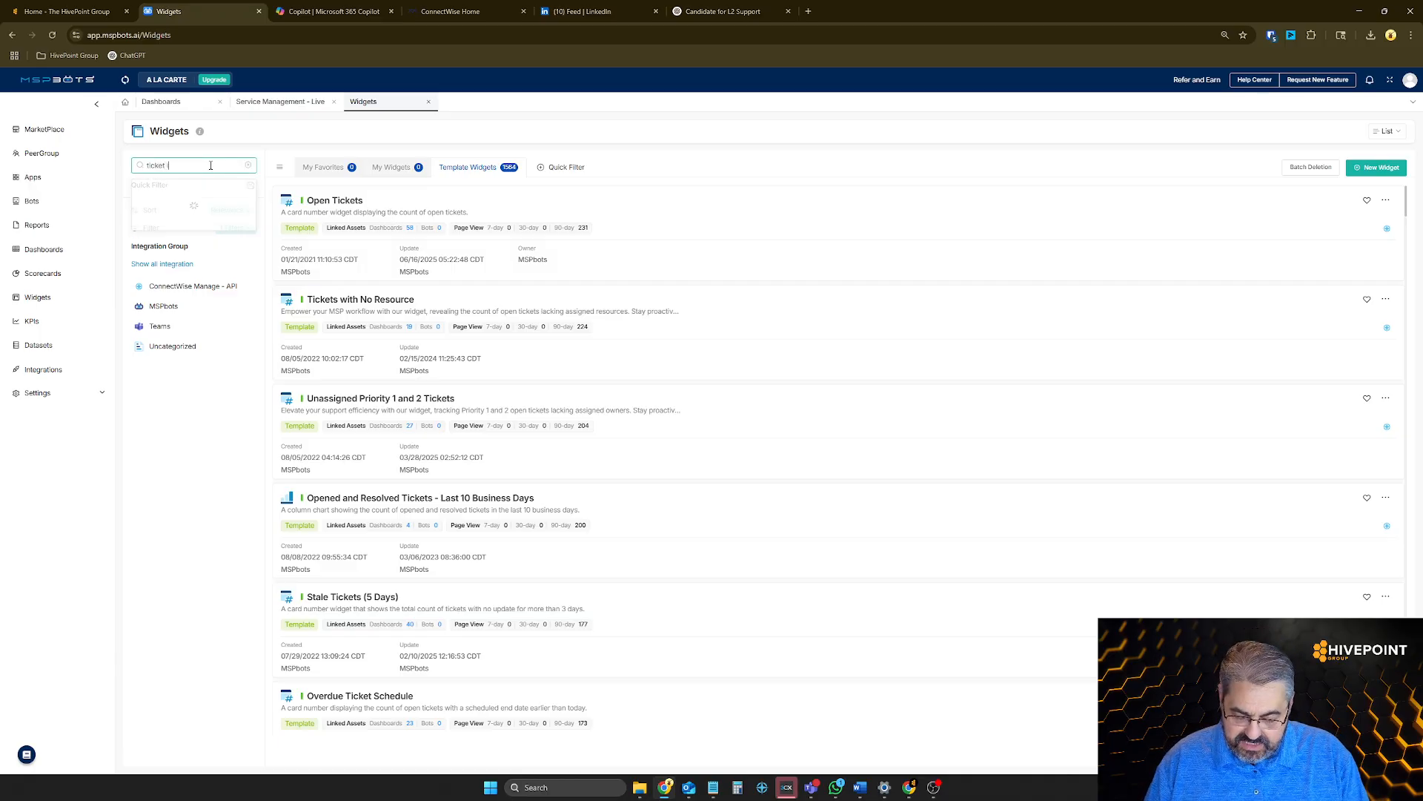
pyautogui.write('ew')
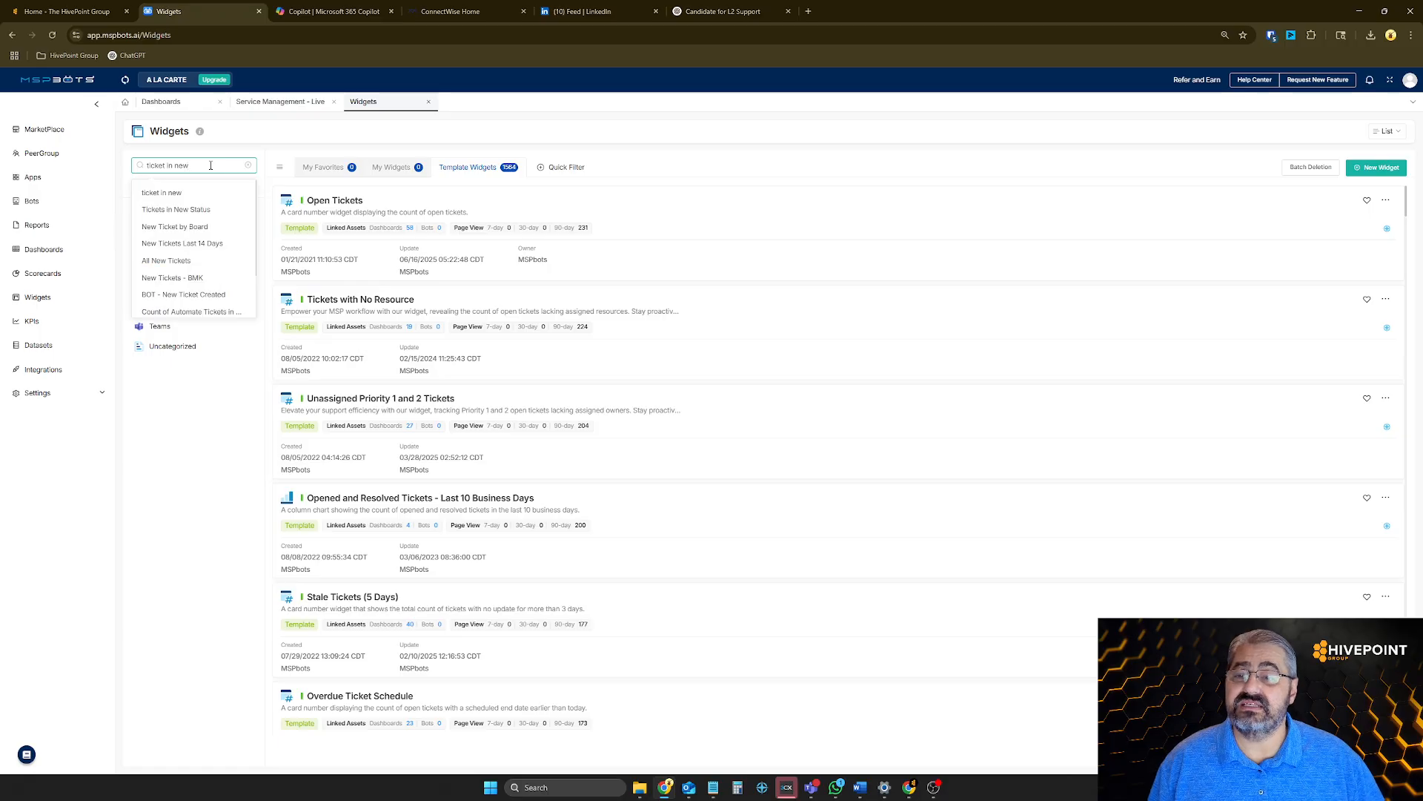
pyautogui.click(215, 210)
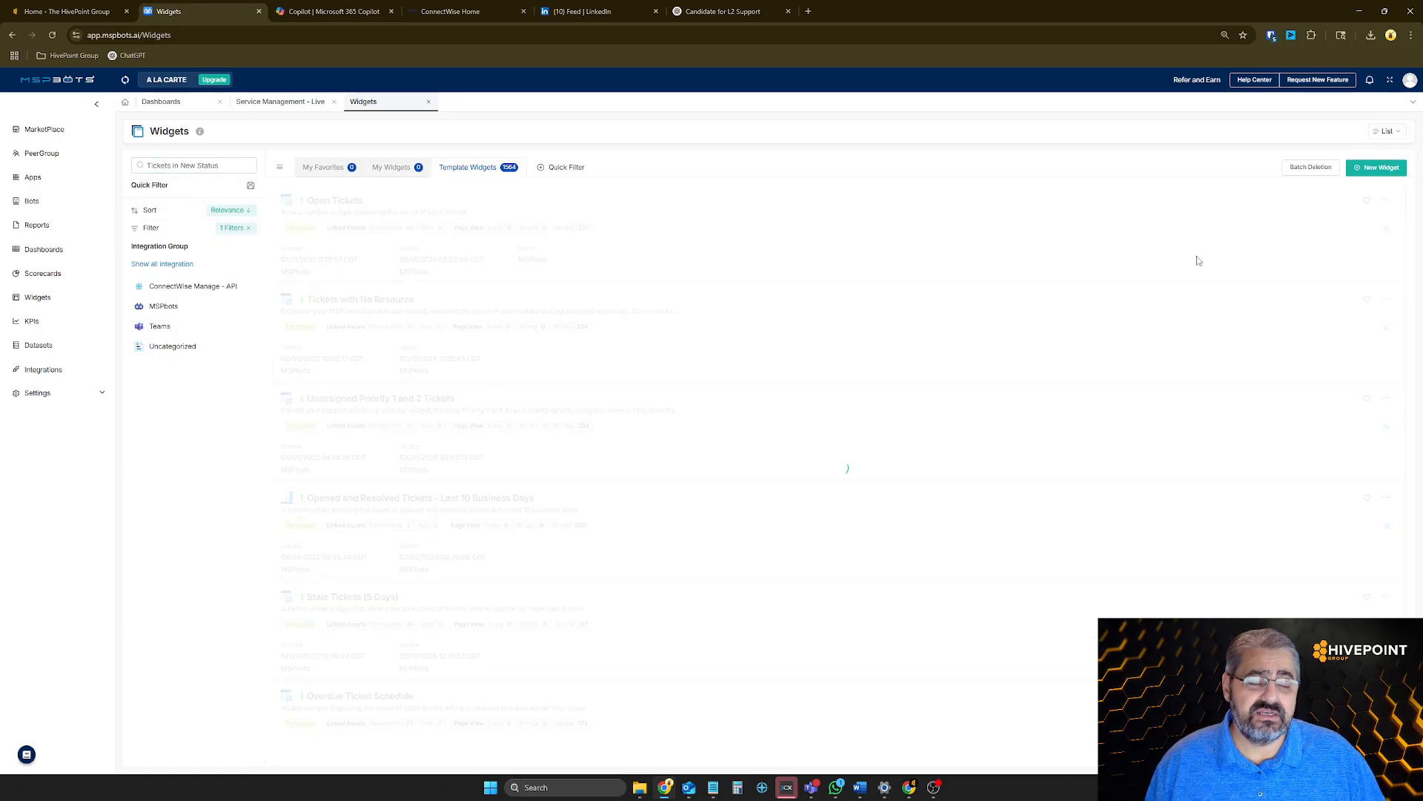
# Clone the Tickets in New Status widget to the existing Service Management - Live dashboard and save the dashboard layout
pyautogui.click(1387, 200)
pyautogui.moveTo(1367, 228)
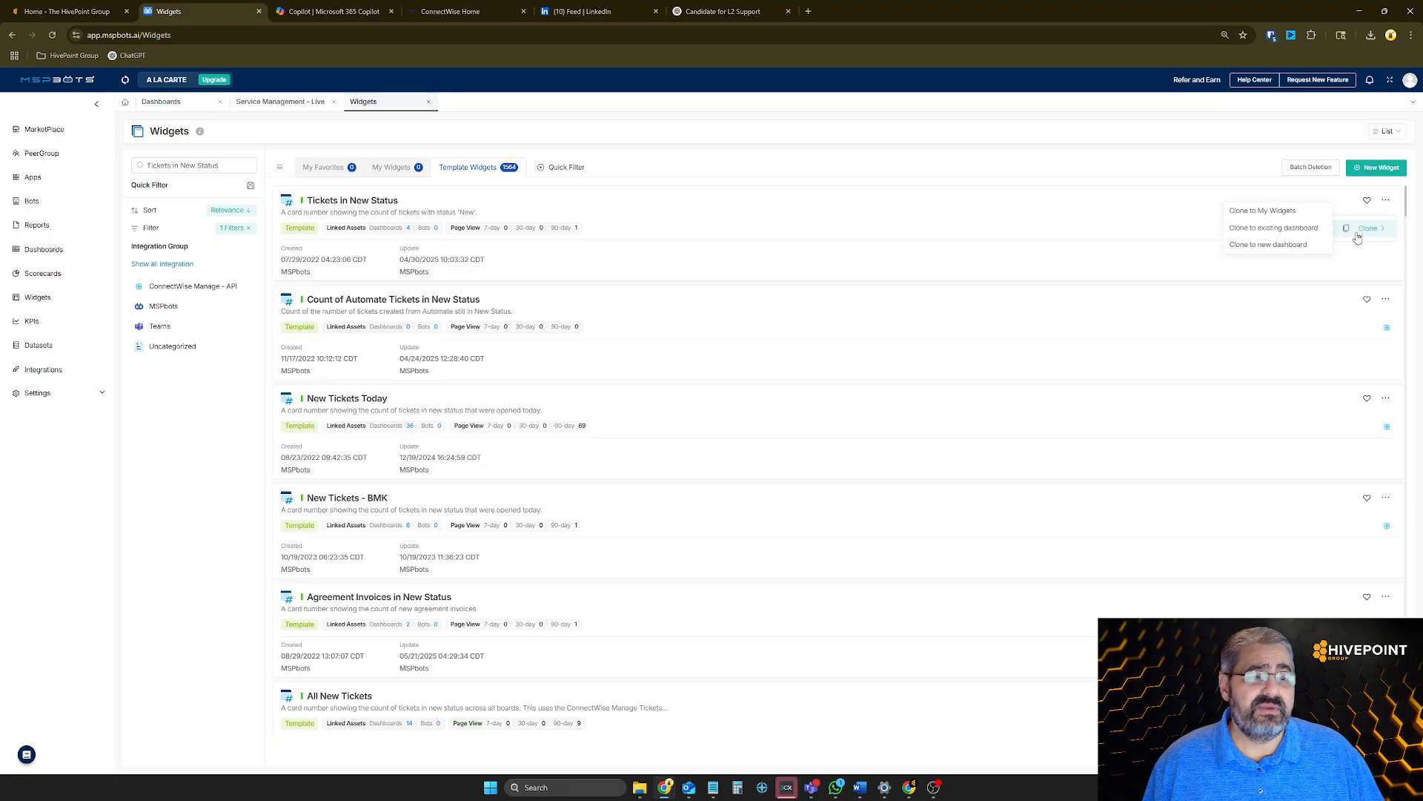
pyautogui.click(1289, 228)
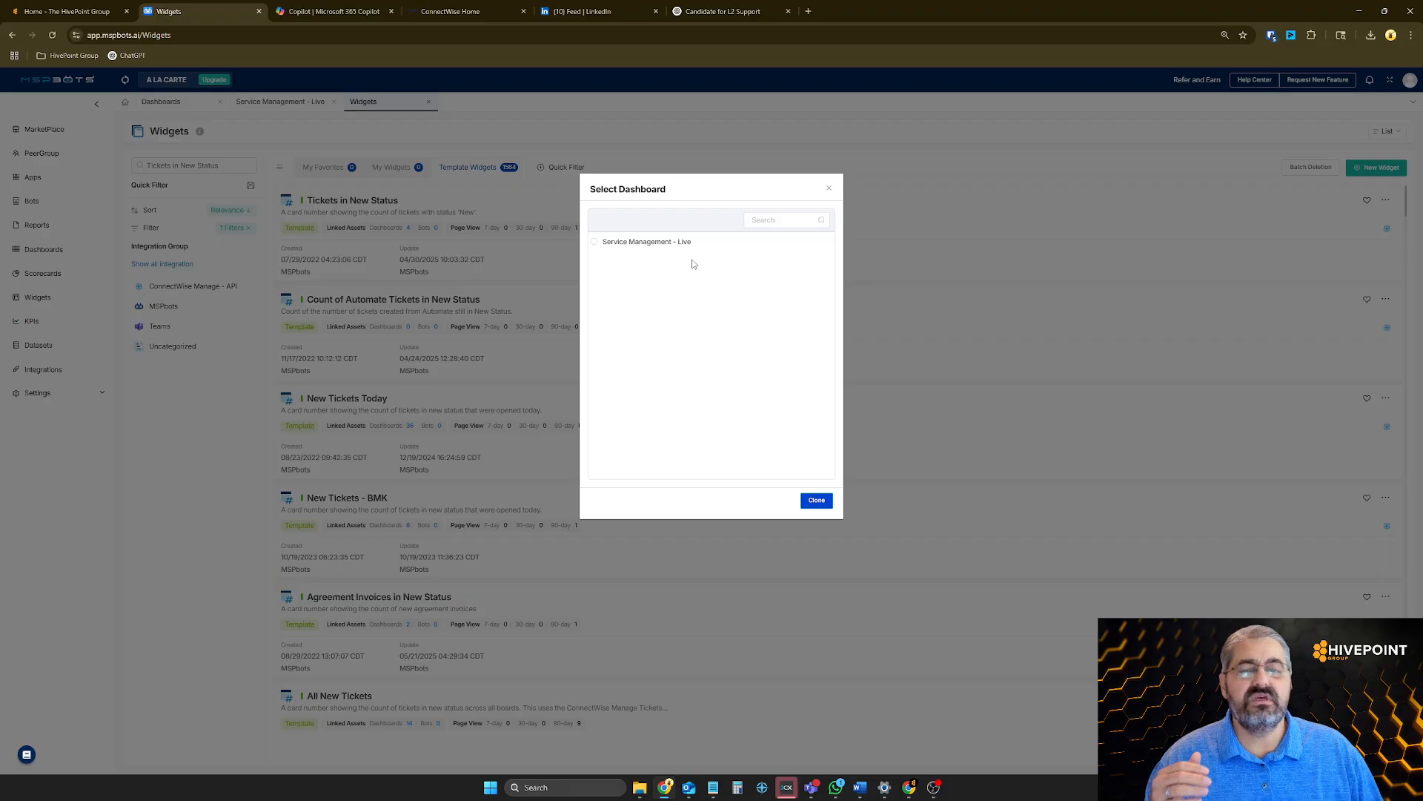
pyautogui.click(651, 247)
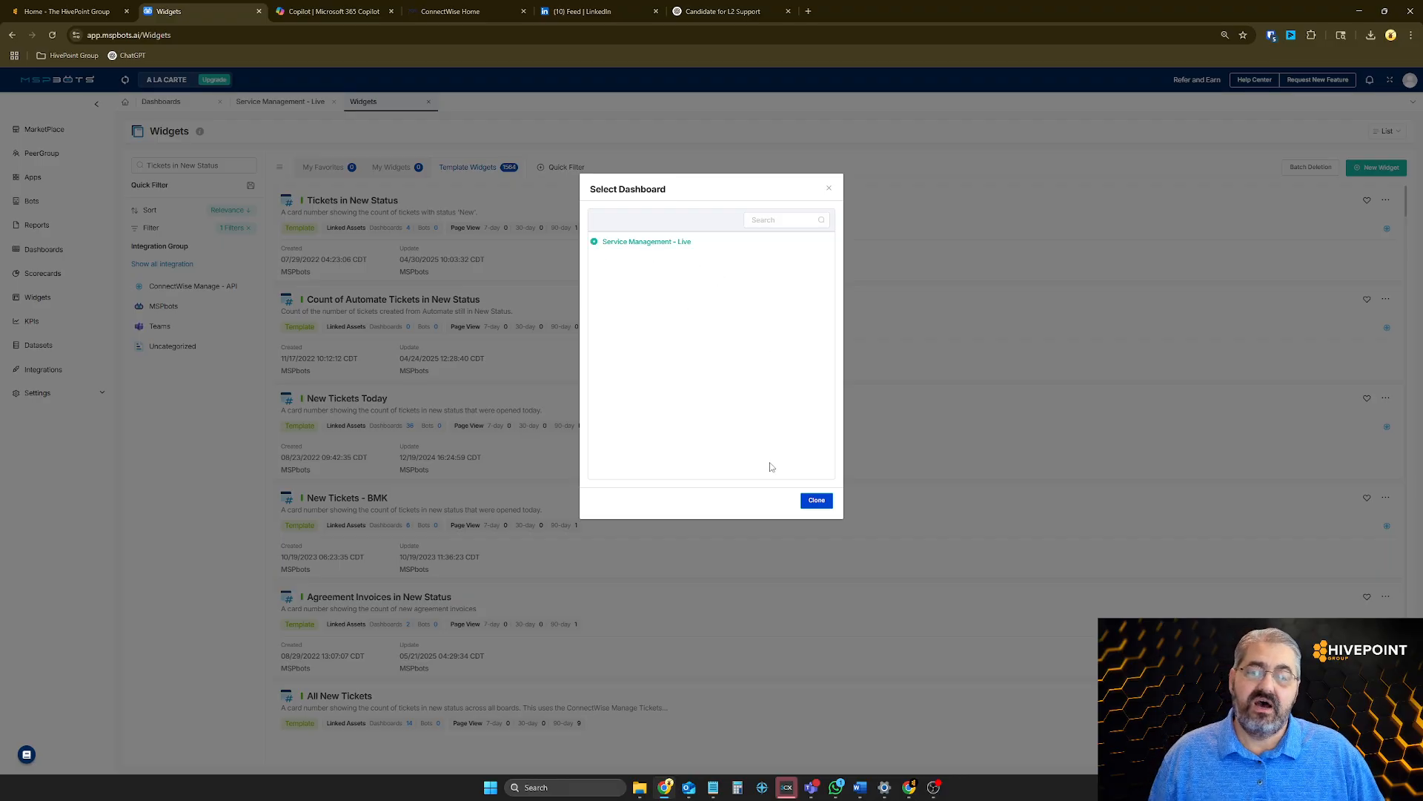
pyautogui.click(819, 502)
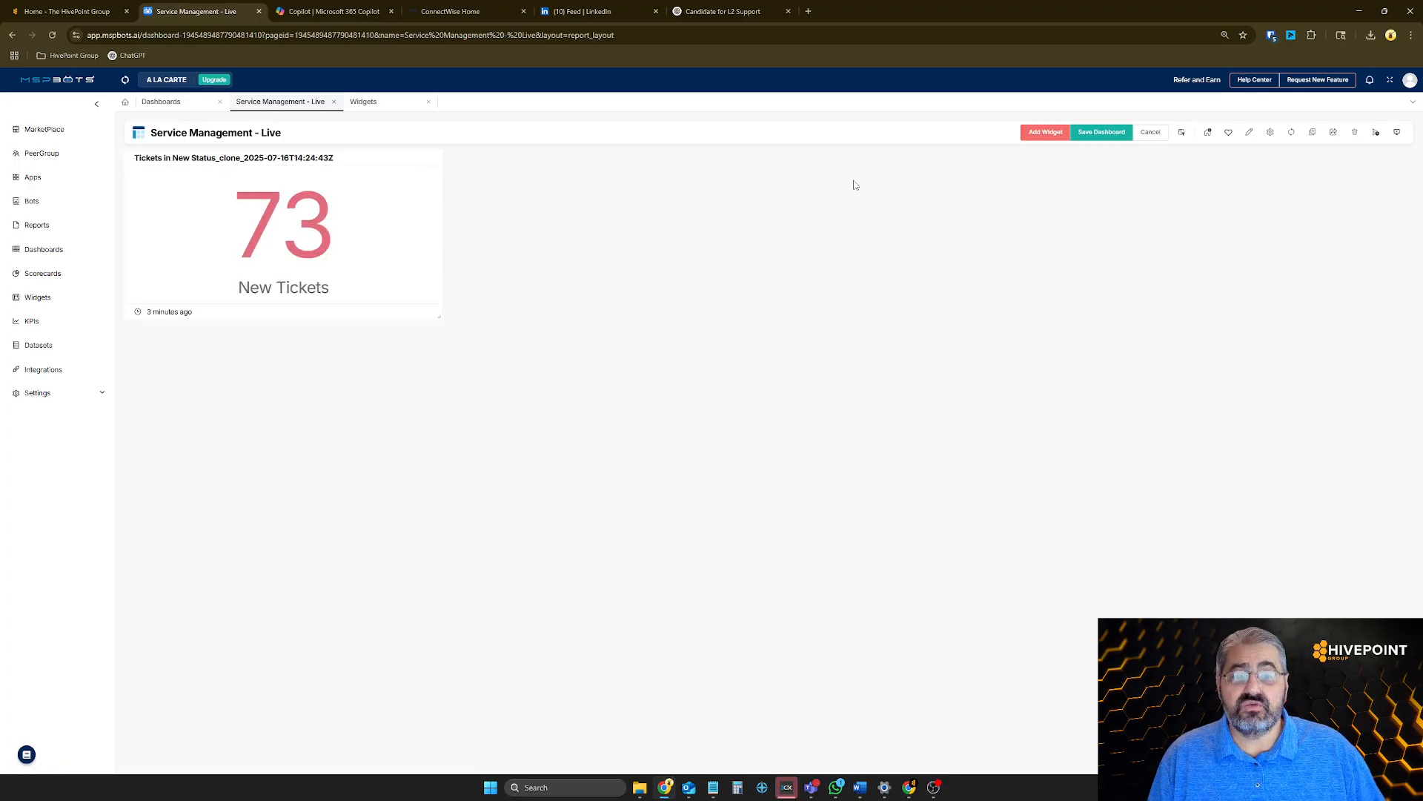
pyautogui.click(1104, 132)
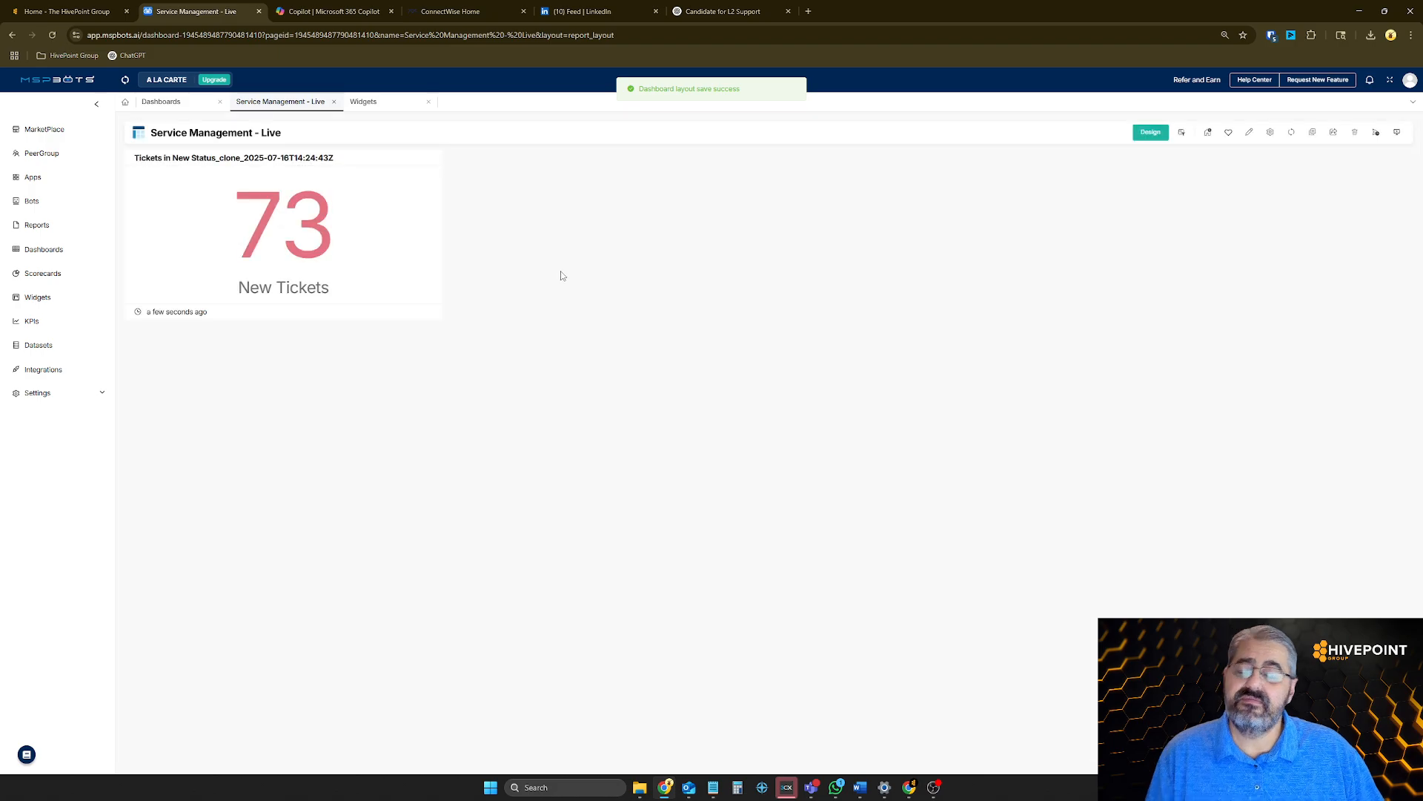
# Open the cloned Tickets in New Status widget for editing and rename it "Tickets in New Status >= 15 Minutes"
pyautogui.click(432, 157)
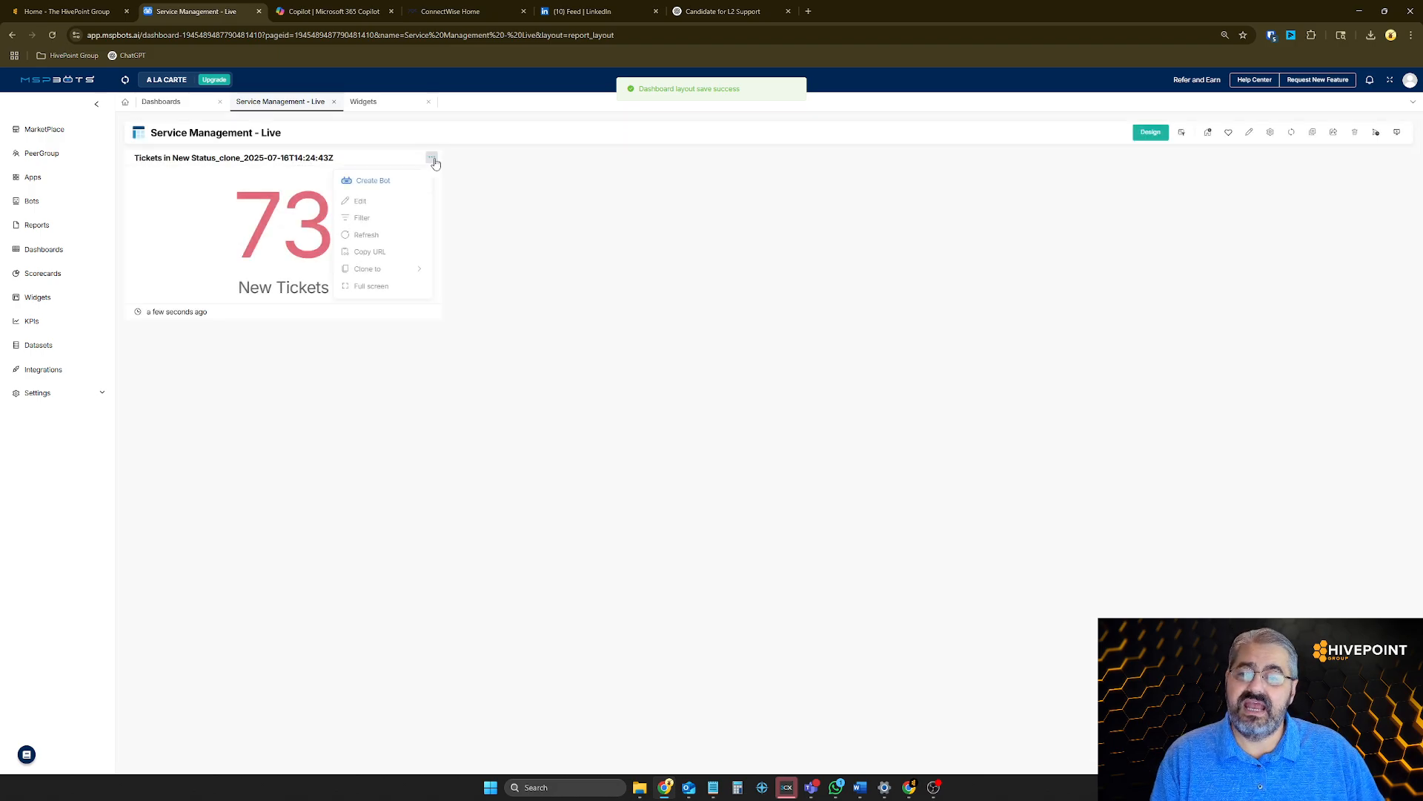
pyautogui.click(398, 201)
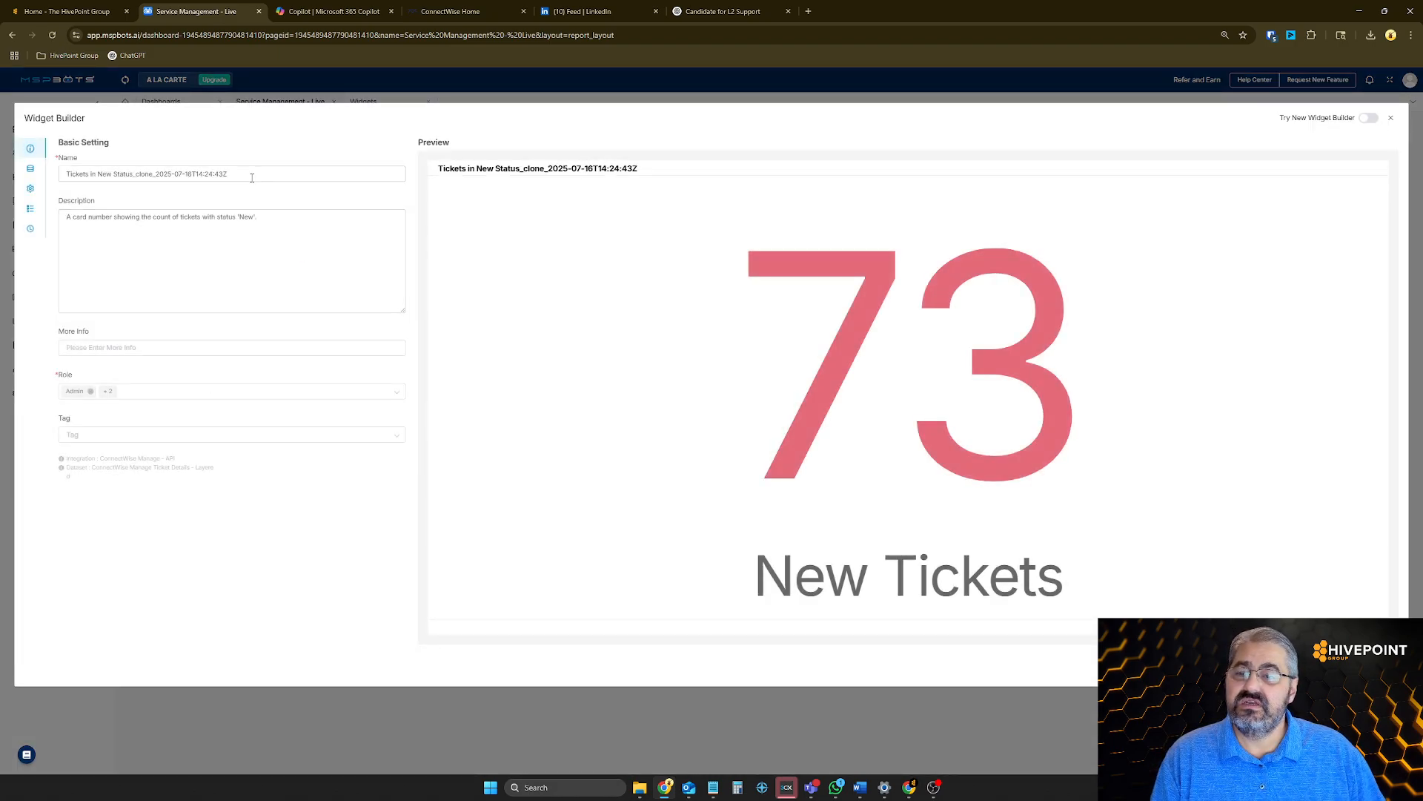
pyautogui.moveTo(249, 174); pyautogui.dragTo(135, 175)
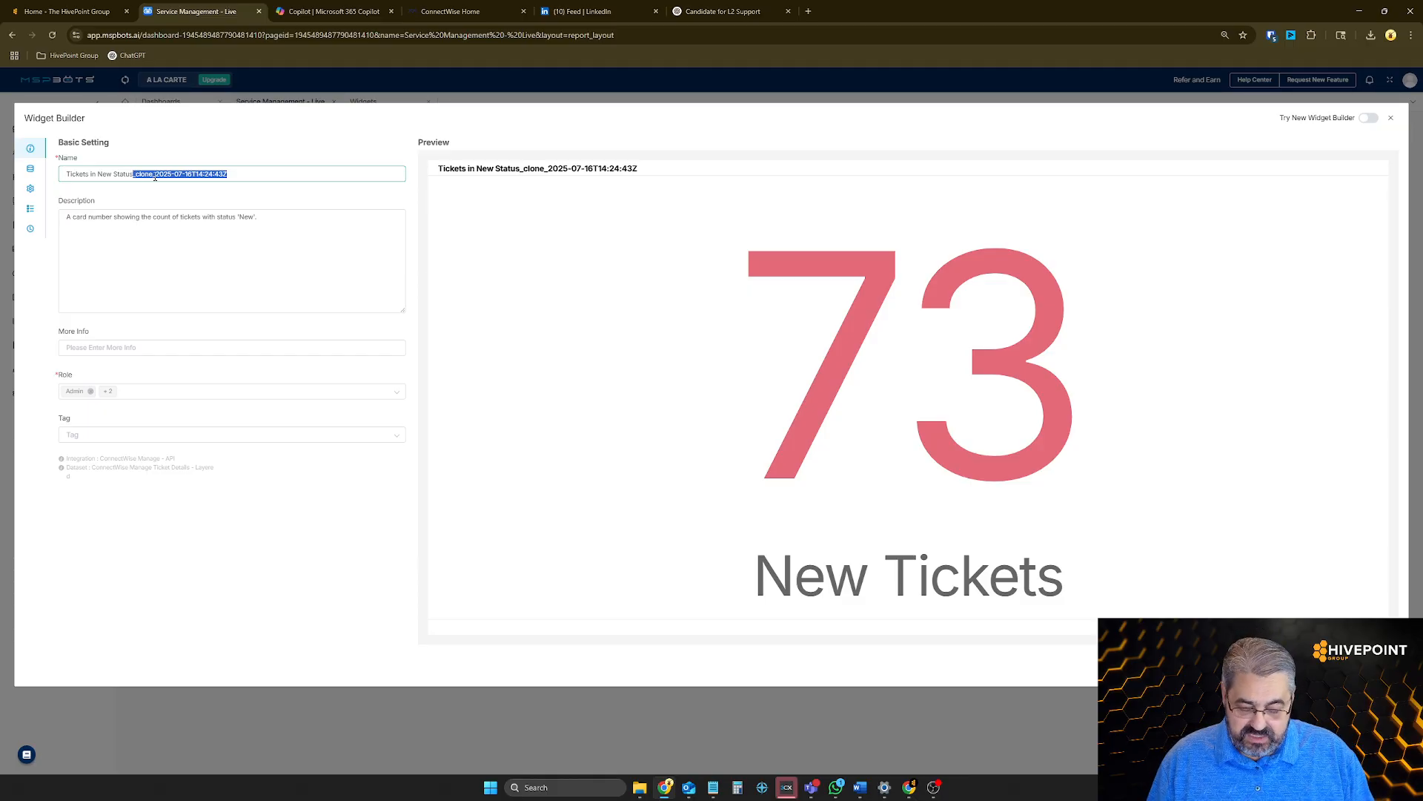
pyautogui.press('BackSpace')
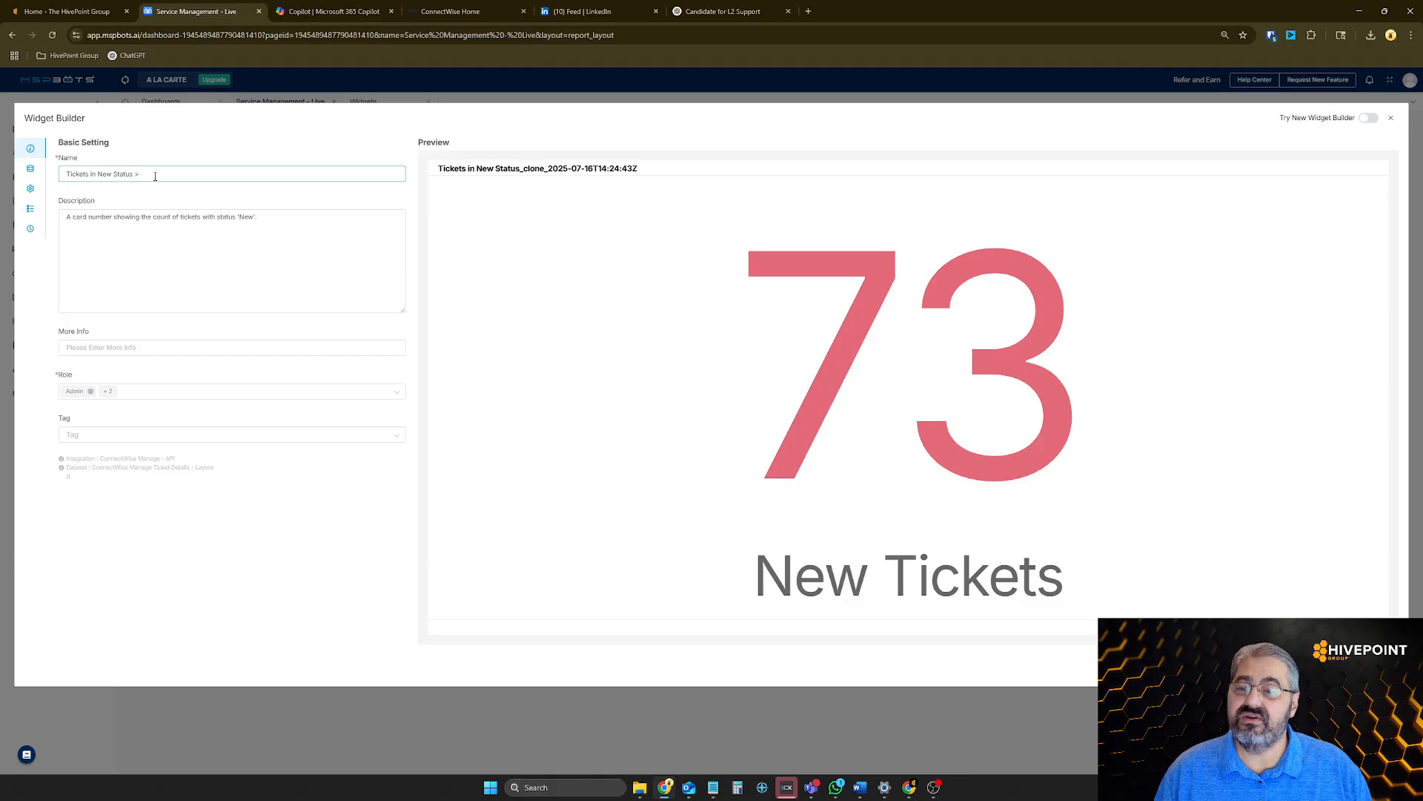
pyautogui.write('>= 1')
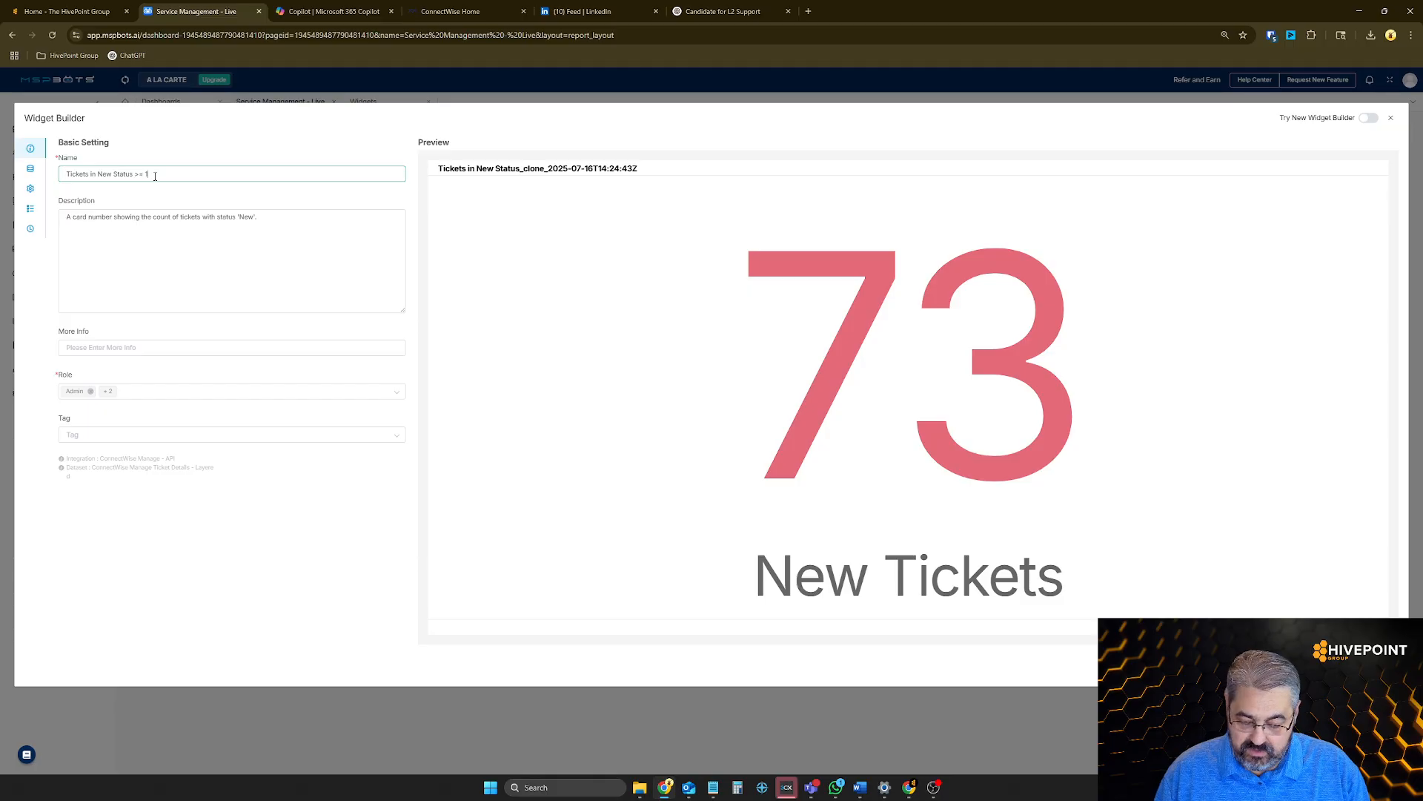
pyautogui.write('5 Minutes')
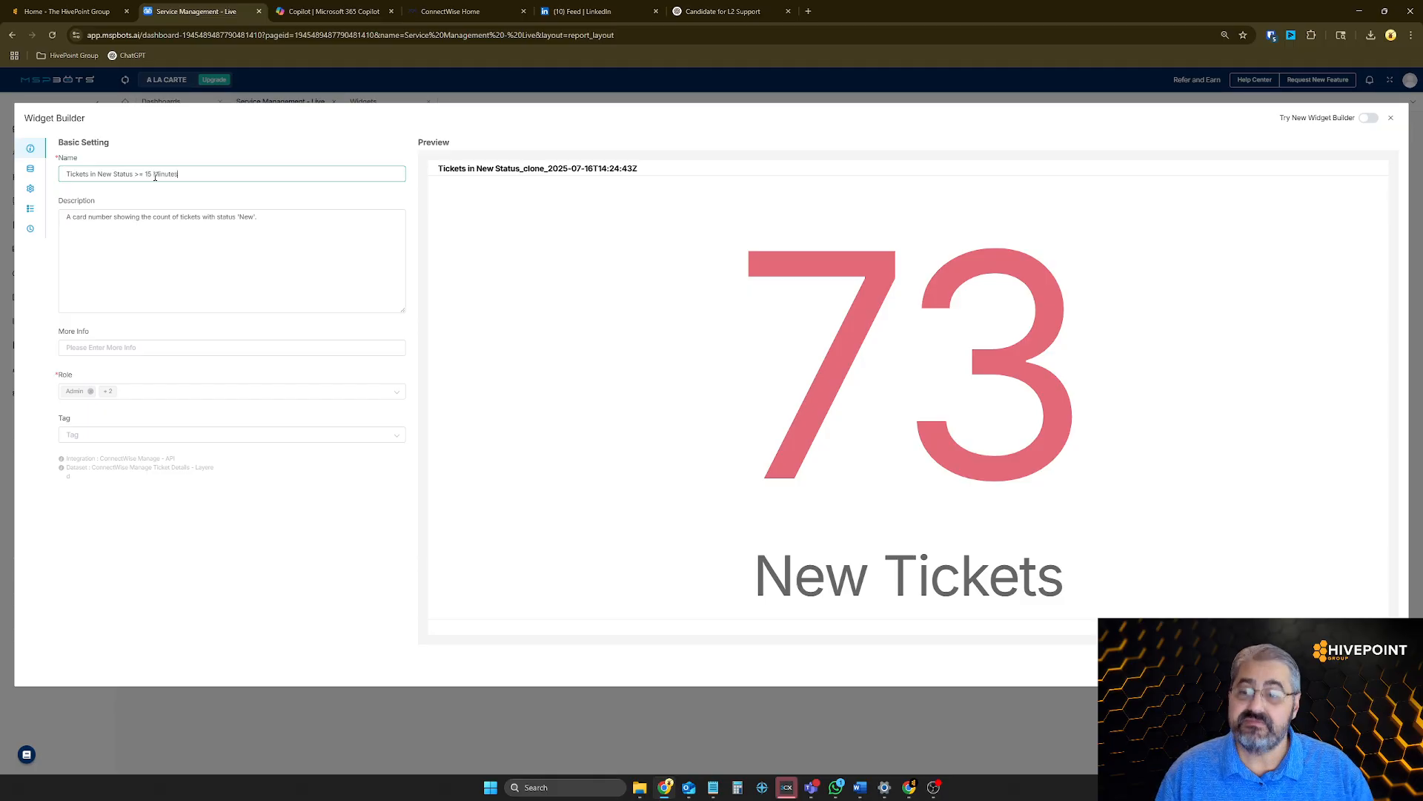
# Extend the widget description so it ends with "with a ticket age >= 15 minutes" after status 'New'
pyautogui.click(280, 222)
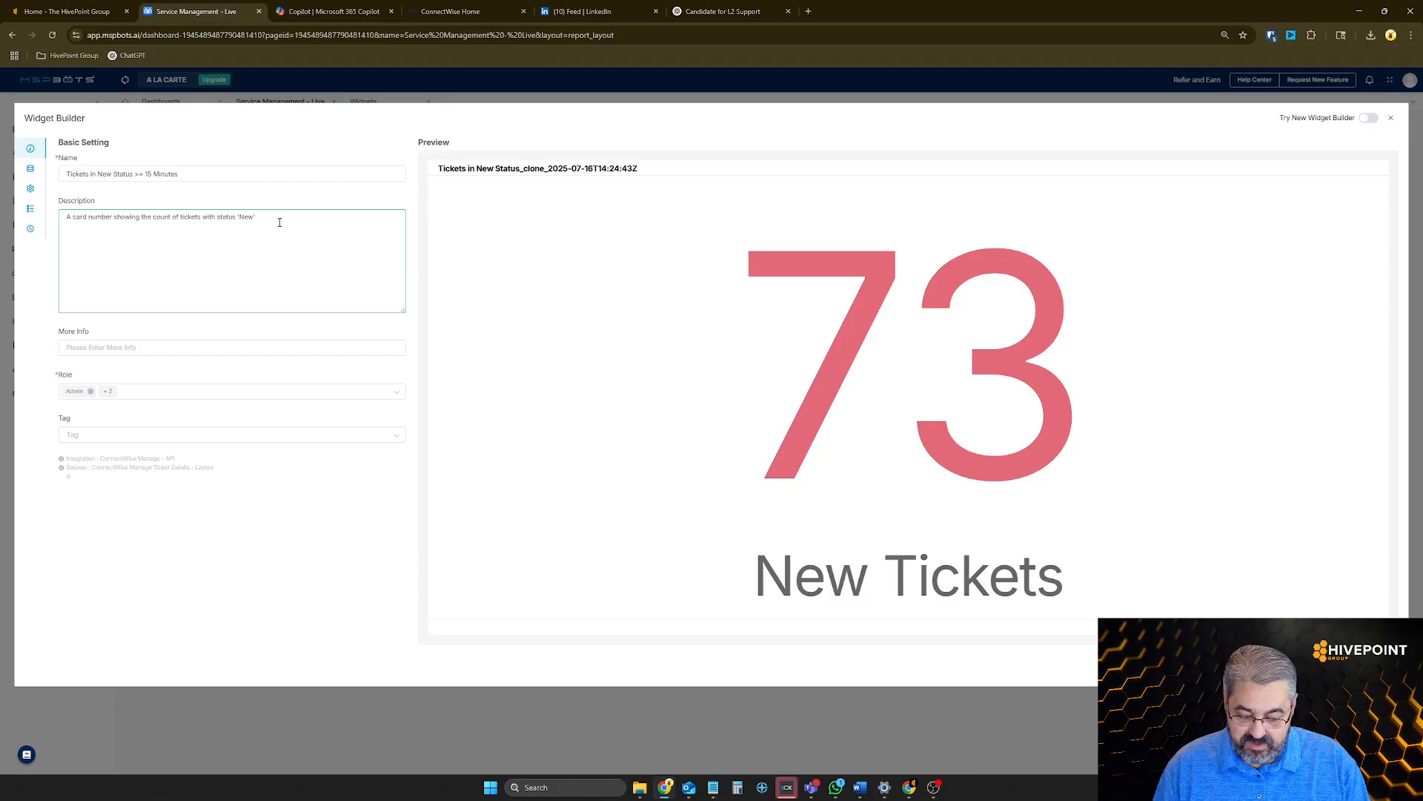
pyautogui.write('ith a')
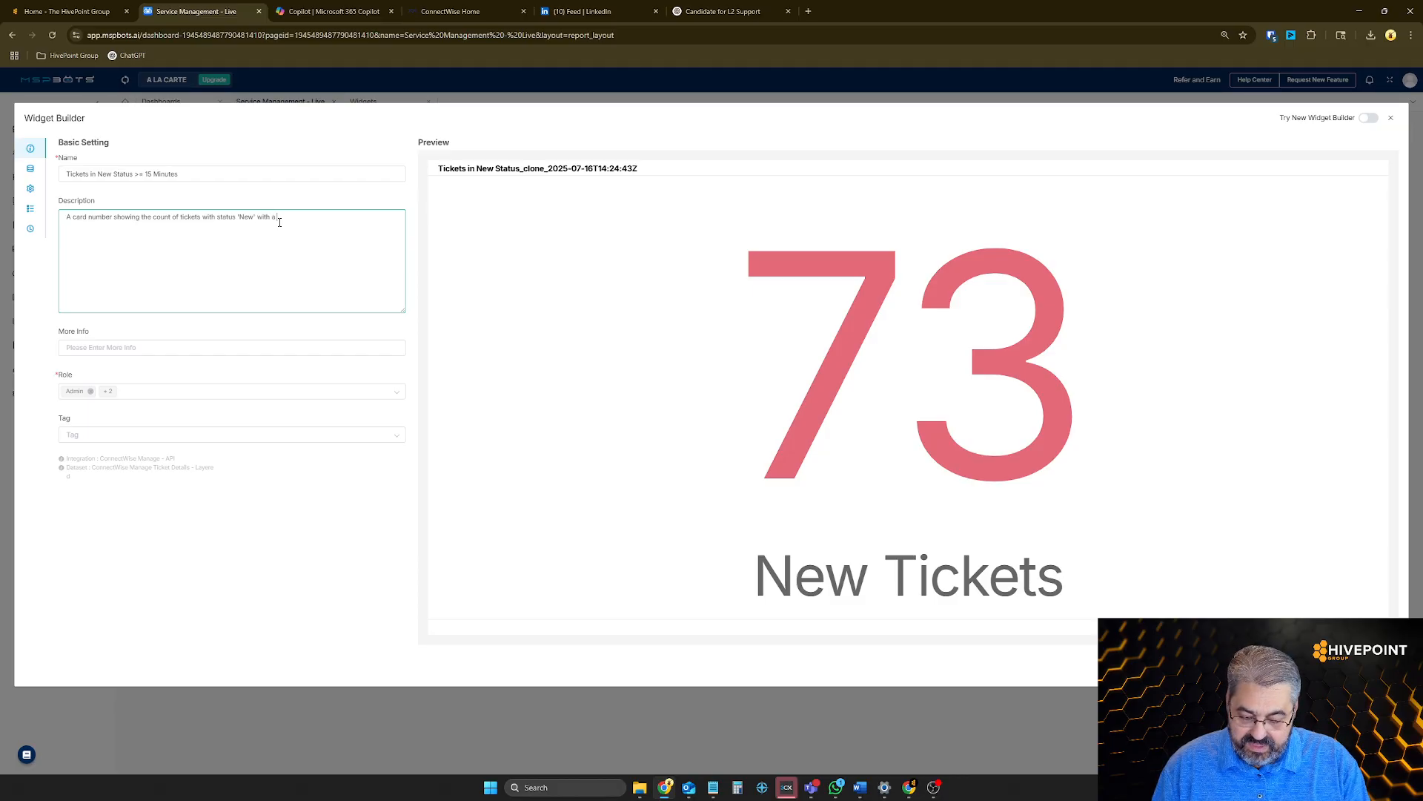
pyautogui.write(' ticket age')
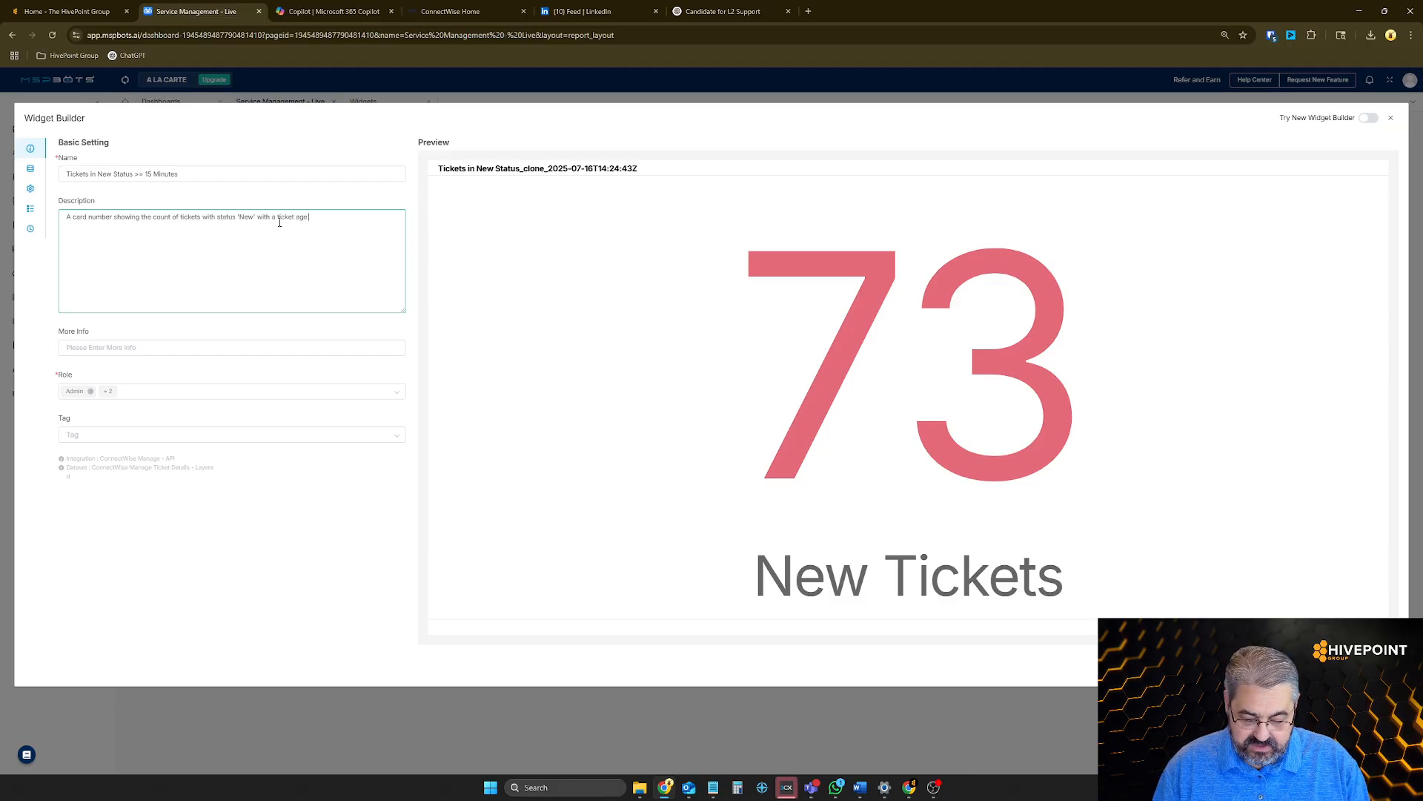
pyautogui.write(' >= 15')
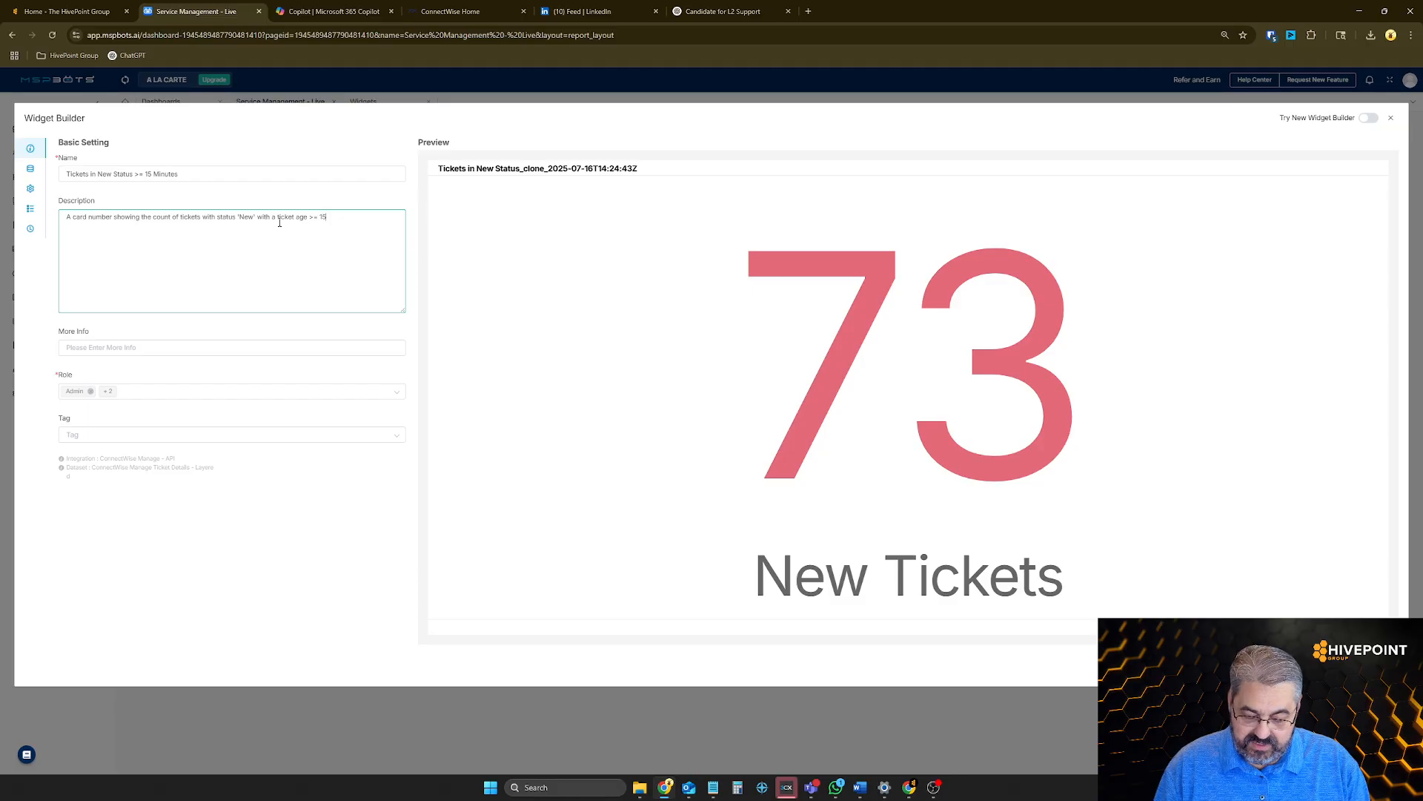
pyautogui.write(' minutes')
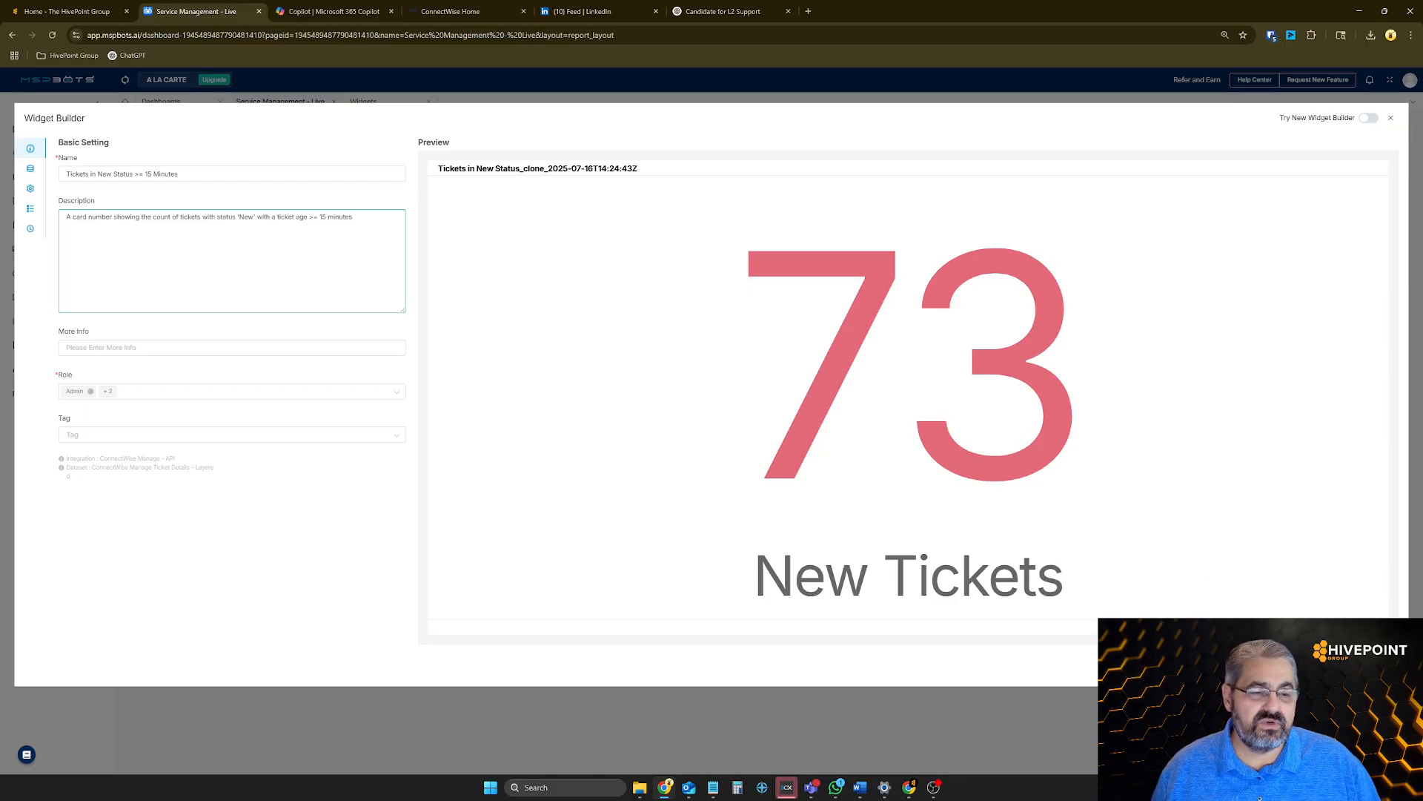
# Edit the widget's ConnectWise Manage Ticket Details - Layered dataset and add New - Huntress and New - Liongard to the status filter
pyautogui.click(30, 171)
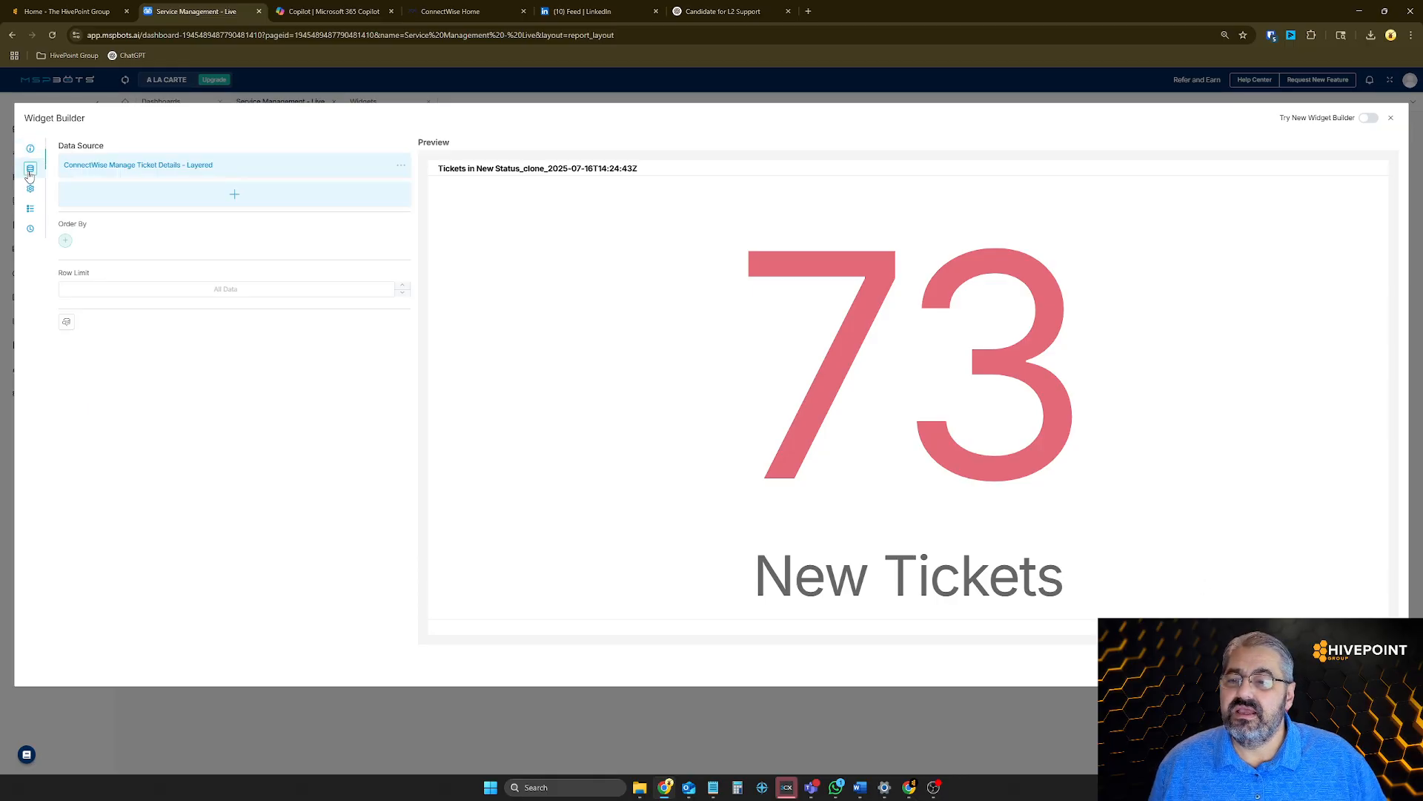
pyautogui.click(400, 166)
pyautogui.click(385, 189)
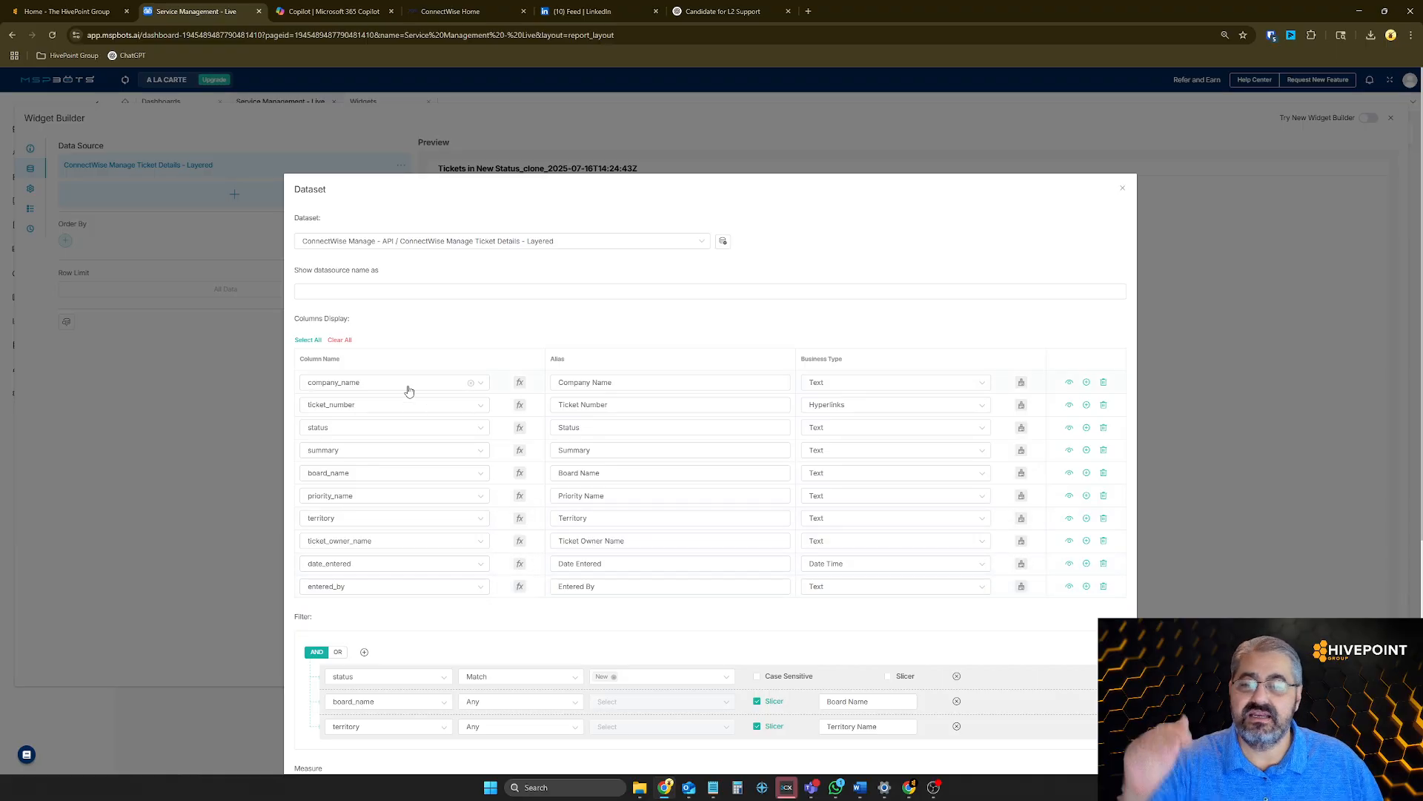
pyautogui.scroll(-1, 402, 588)
pyautogui.scroll(-2, 402, 588)
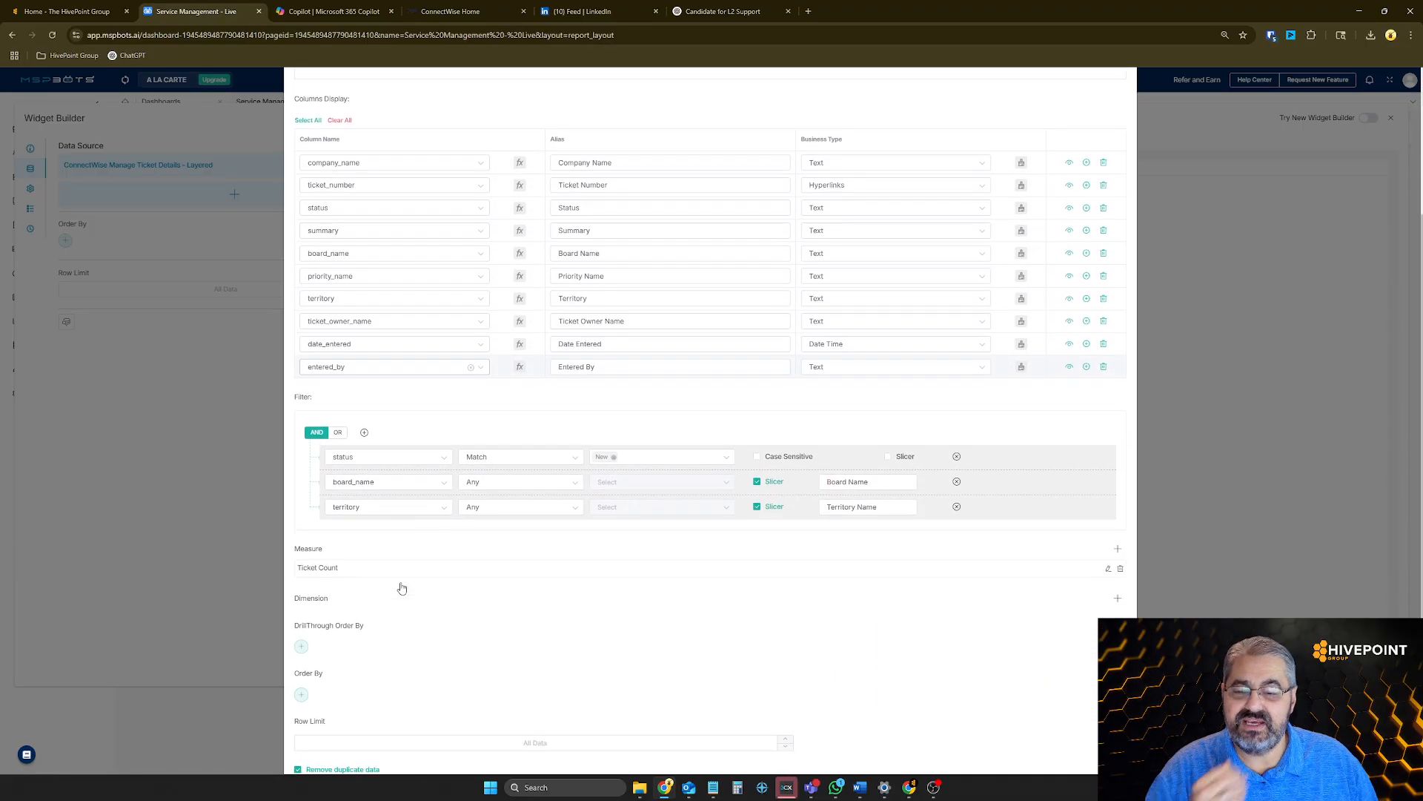
pyautogui.scroll(1, 489, 530)
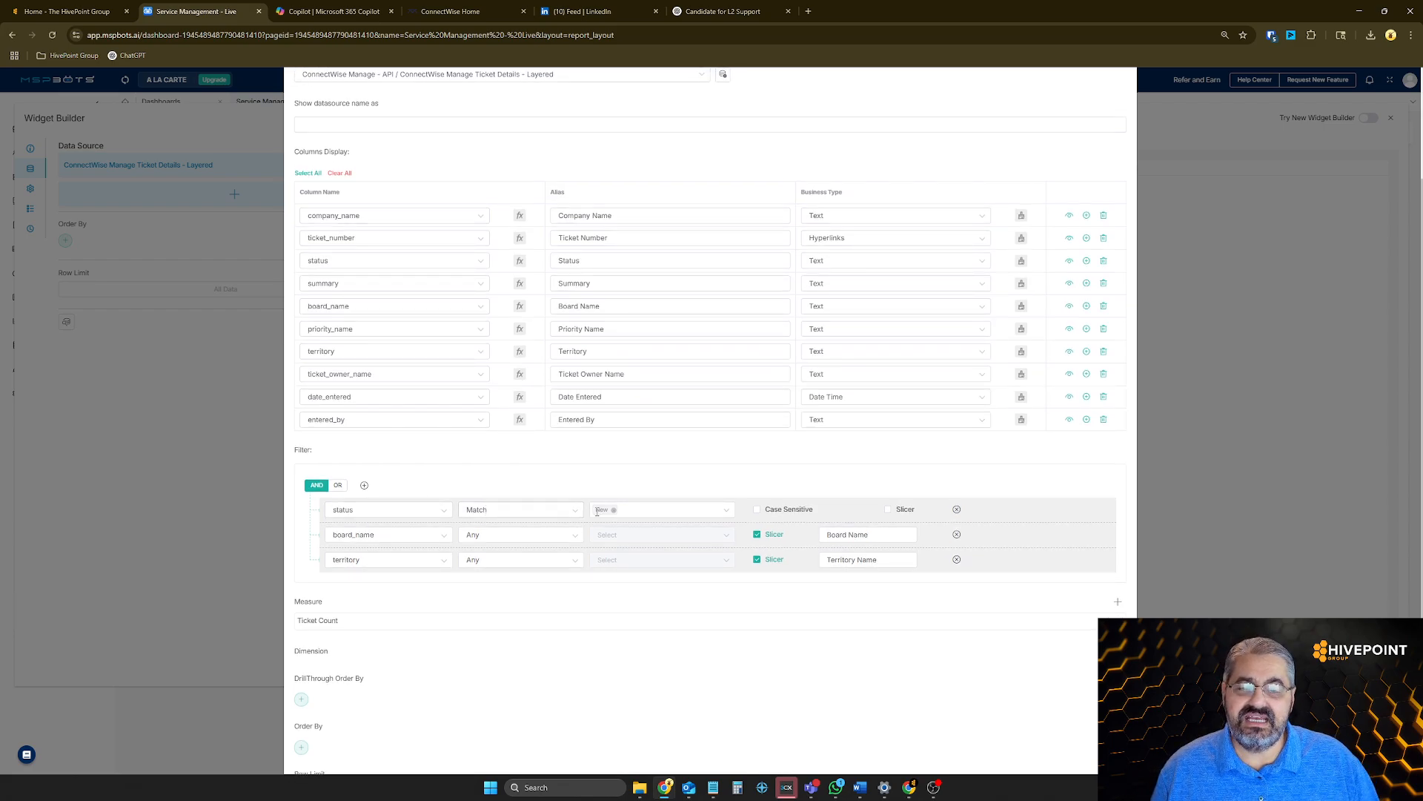
pyautogui.click(731, 513)
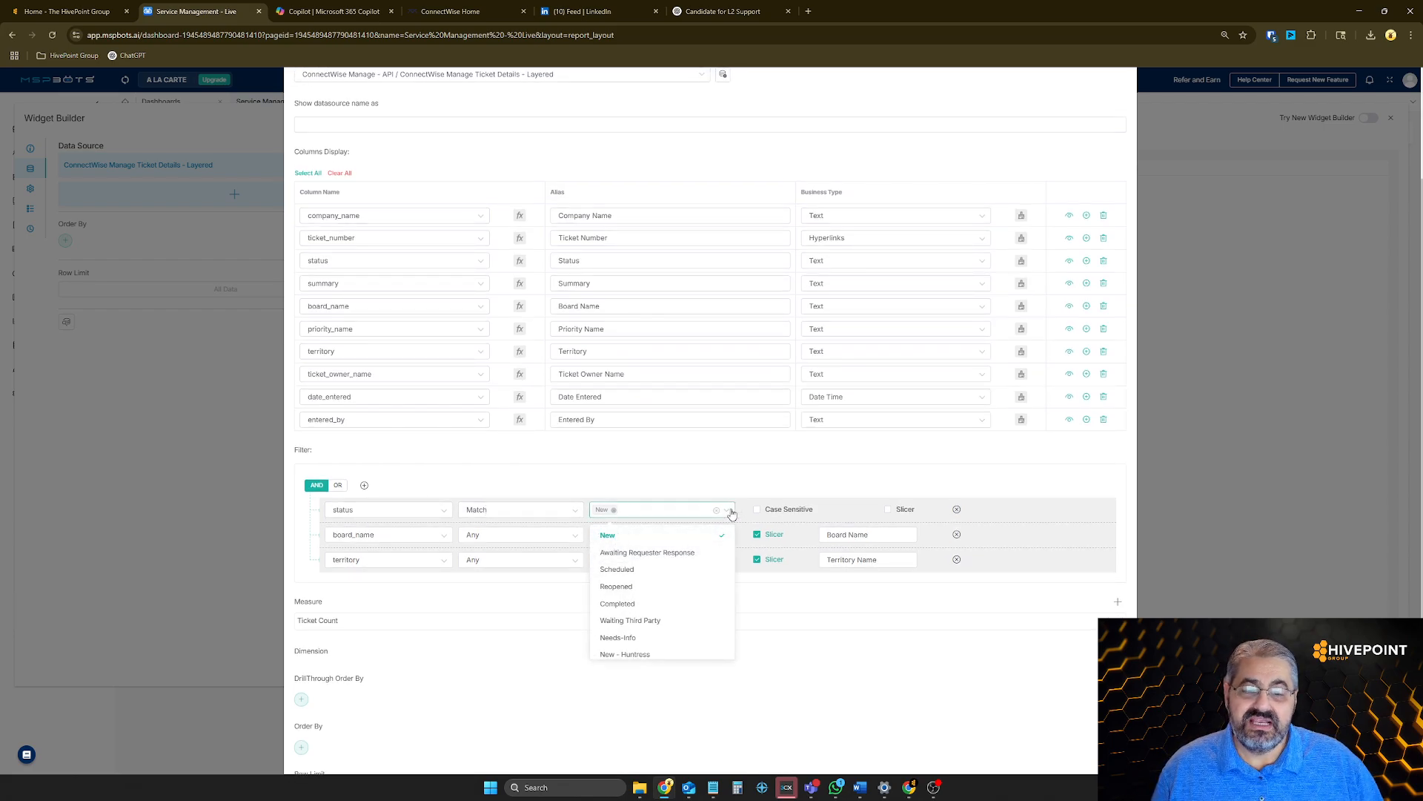
pyautogui.scroll(-1, 700, 573)
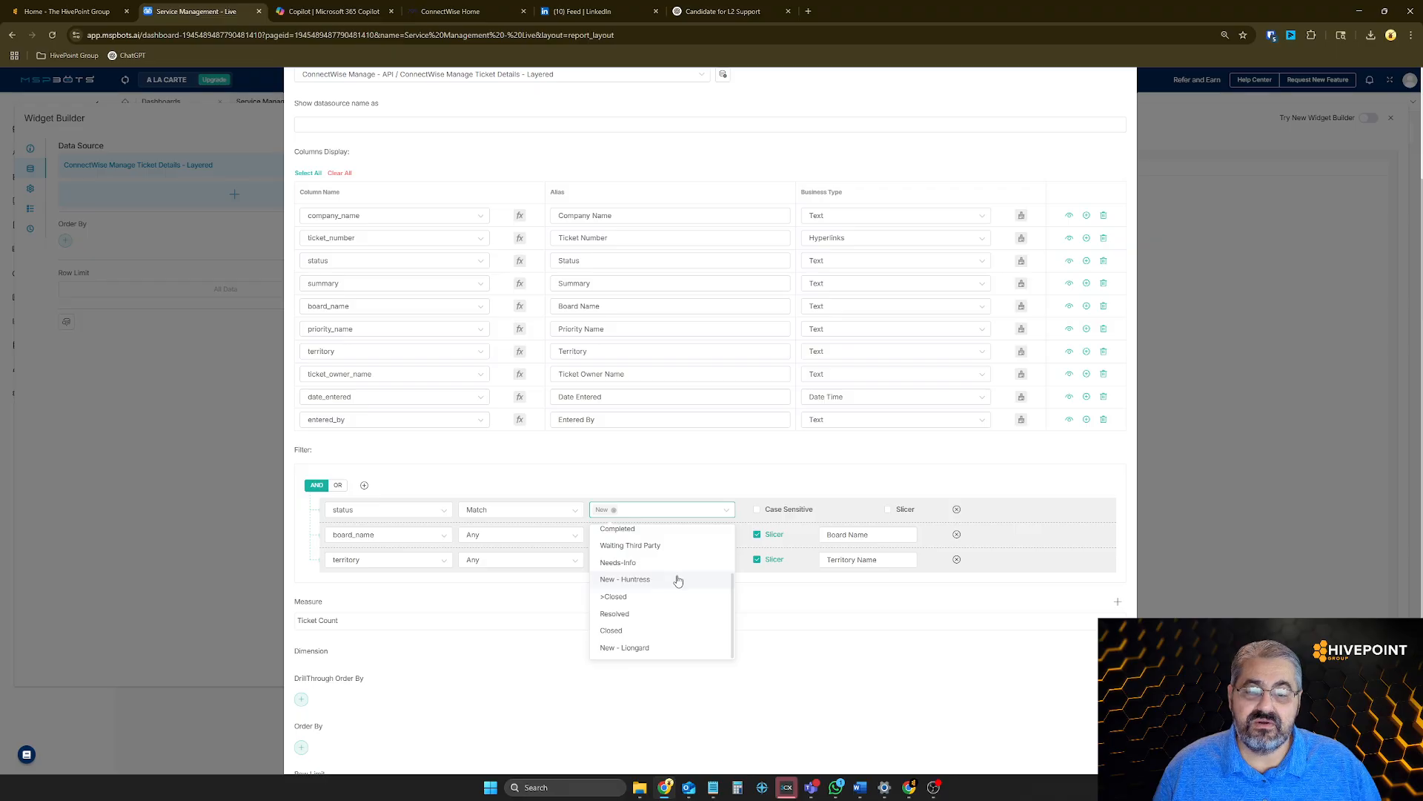
pyautogui.click(678, 579)
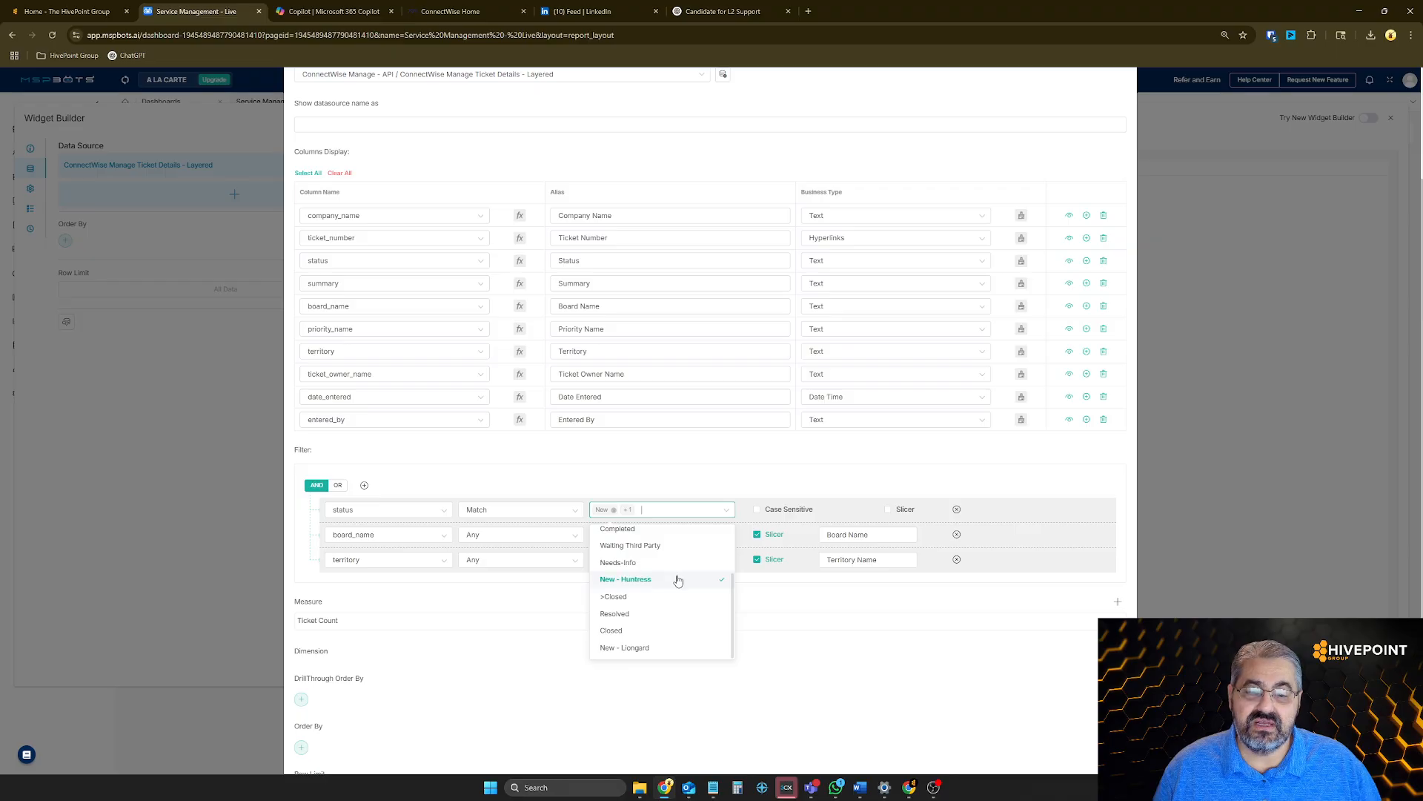
pyautogui.click(651, 647)
pyautogui.click(1032, 521)
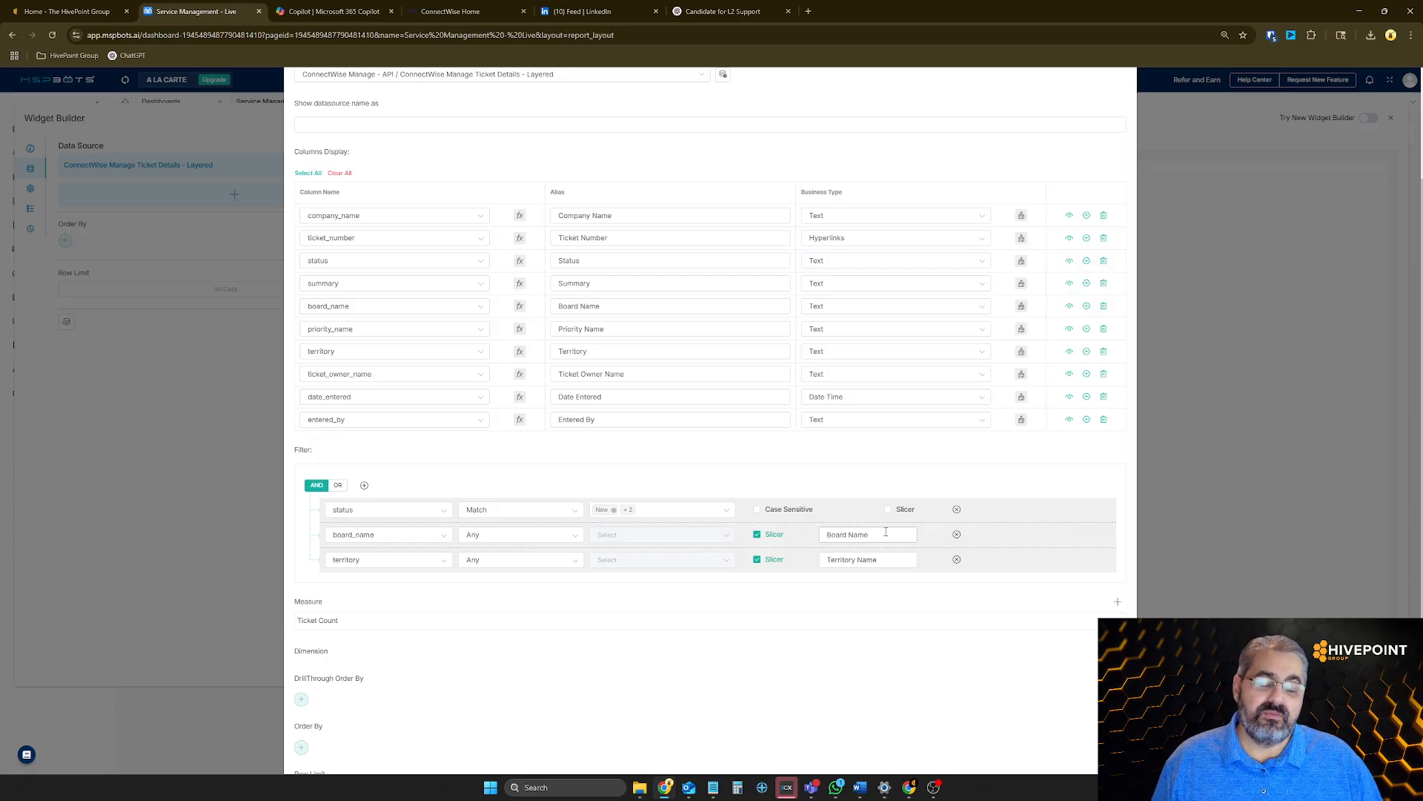
# Switch the board_name filter to the ConnectWise Manage - API slicer Board Name 2 and remove the territory filter condition
pyautogui.click(886, 533)
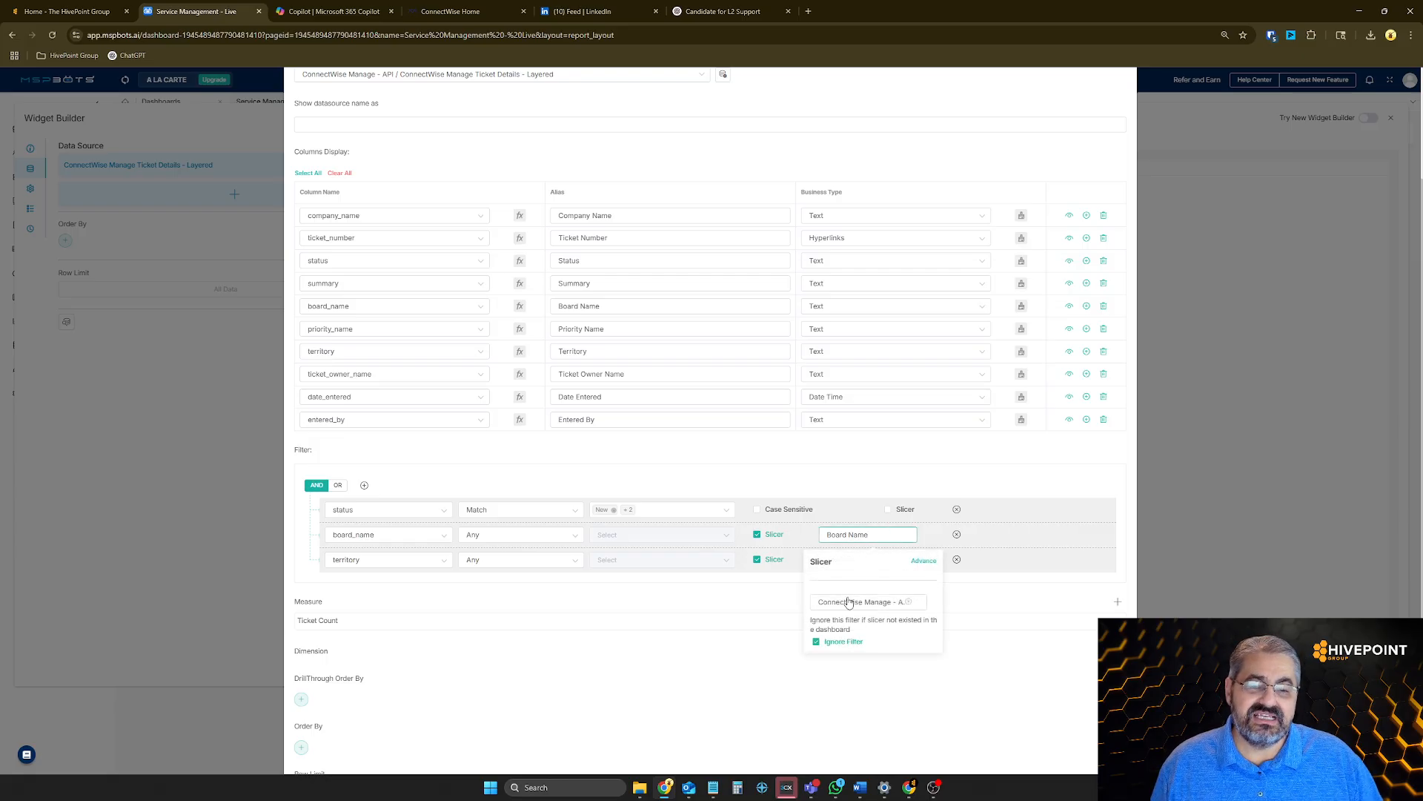
pyautogui.click(868, 610)
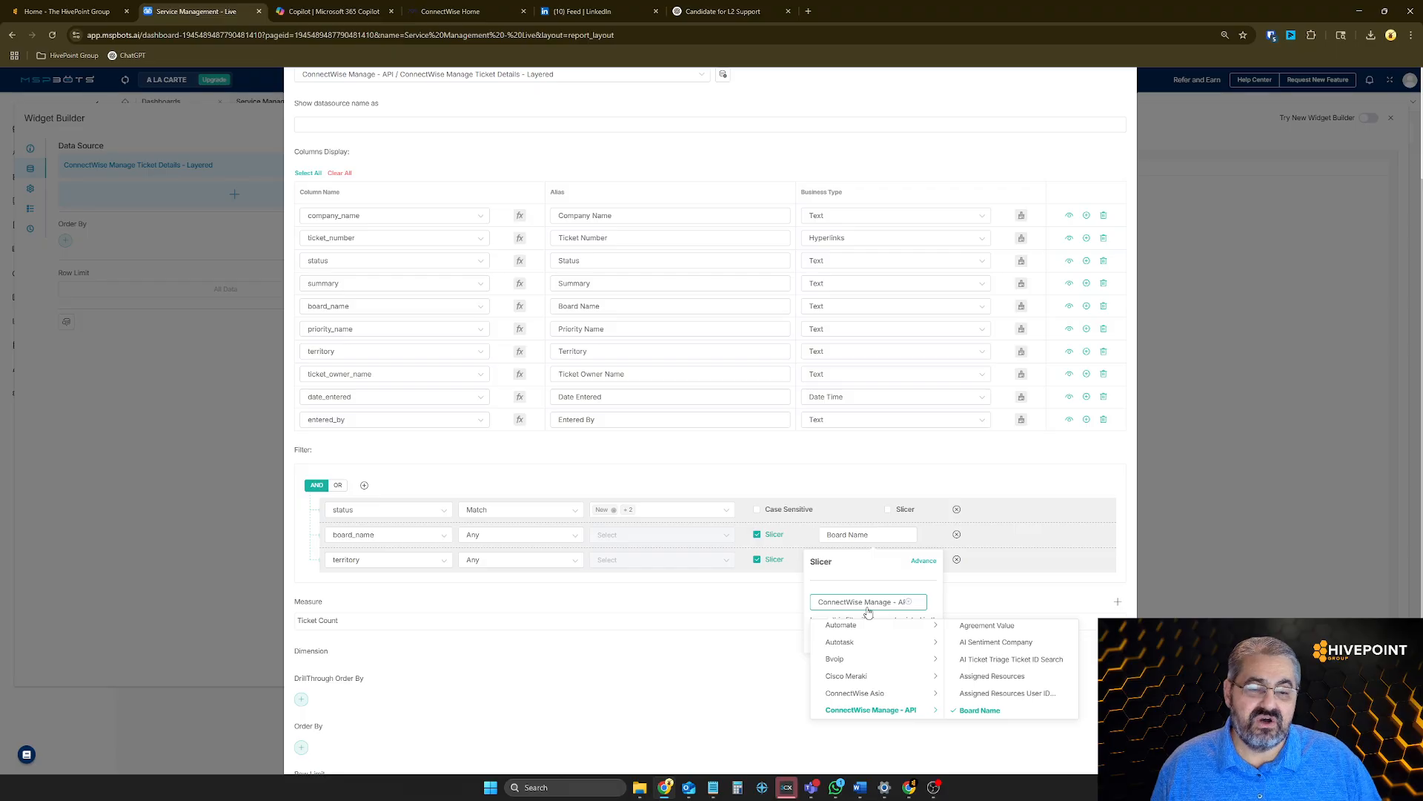
pyautogui.moveTo(882, 625)
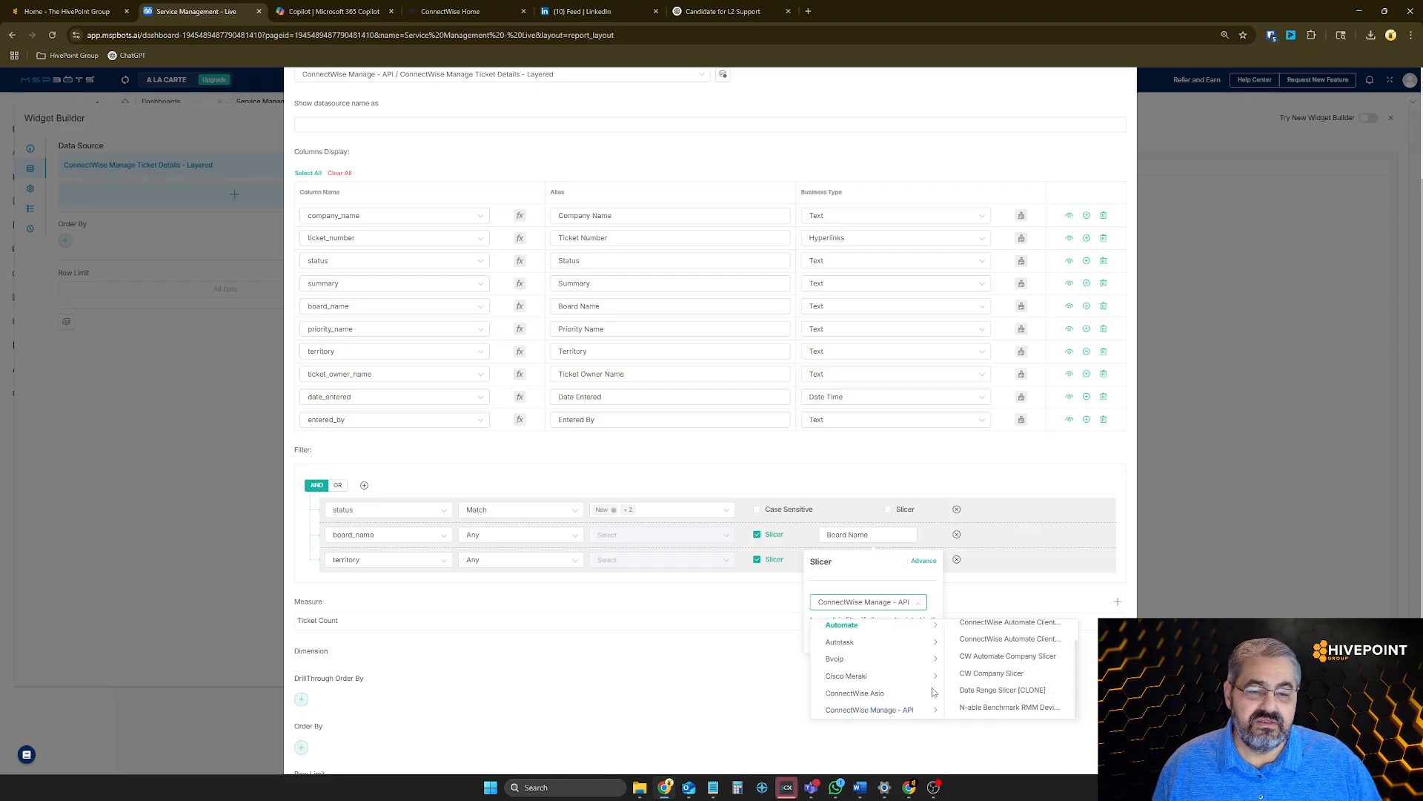
pyautogui.moveTo(920, 710)
pyautogui.scroll(-5, 1015, 701)
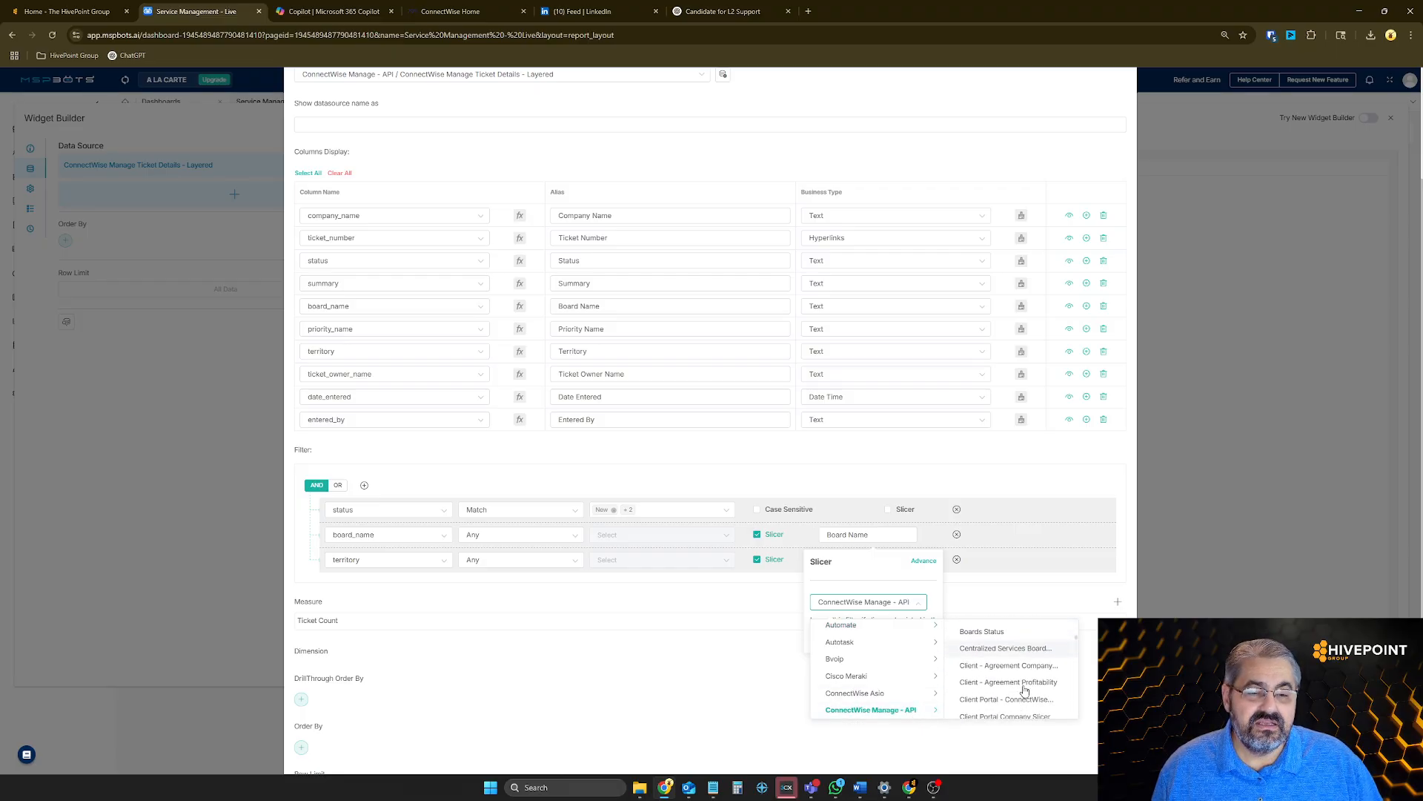
pyautogui.click(1017, 683)
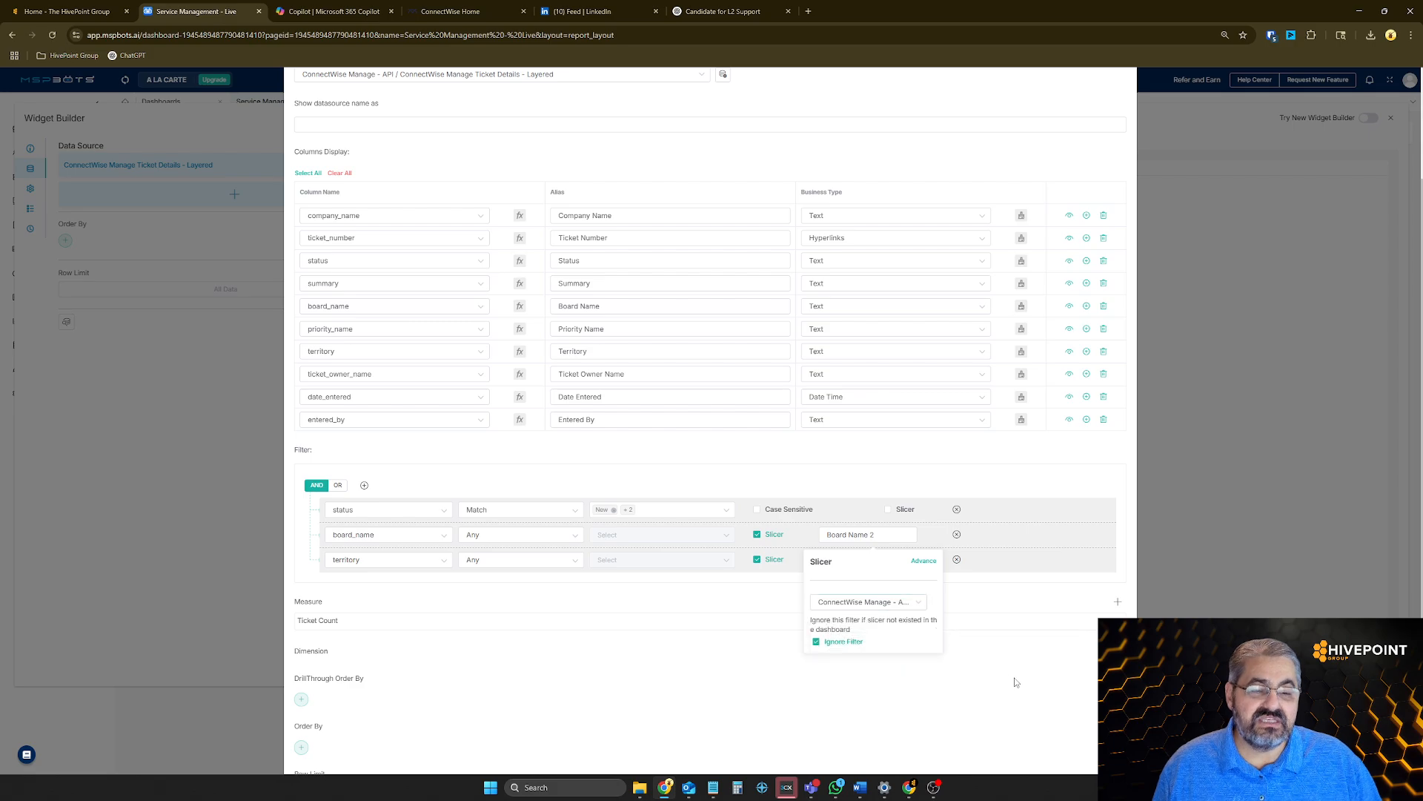
pyautogui.click(993, 632)
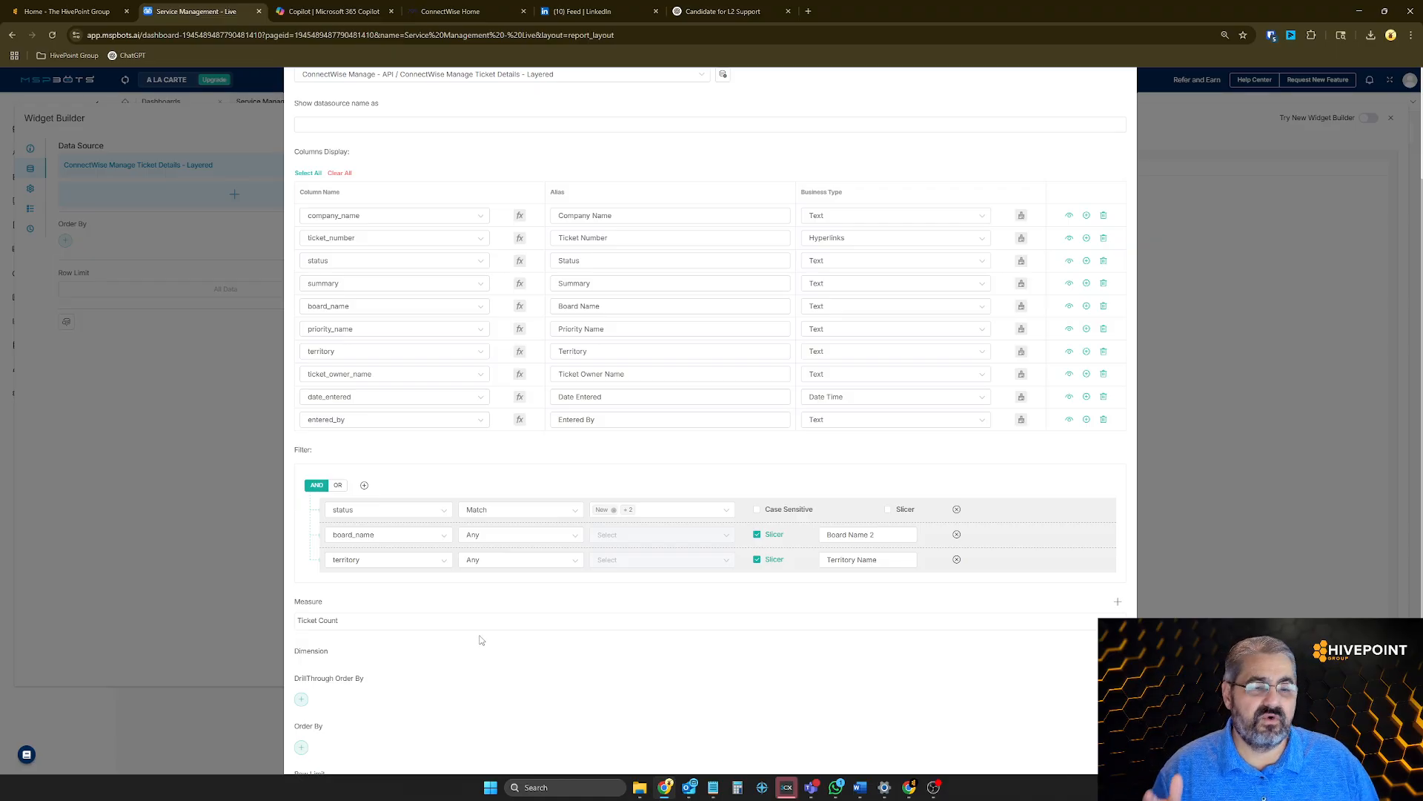
pyautogui.click(957, 559)
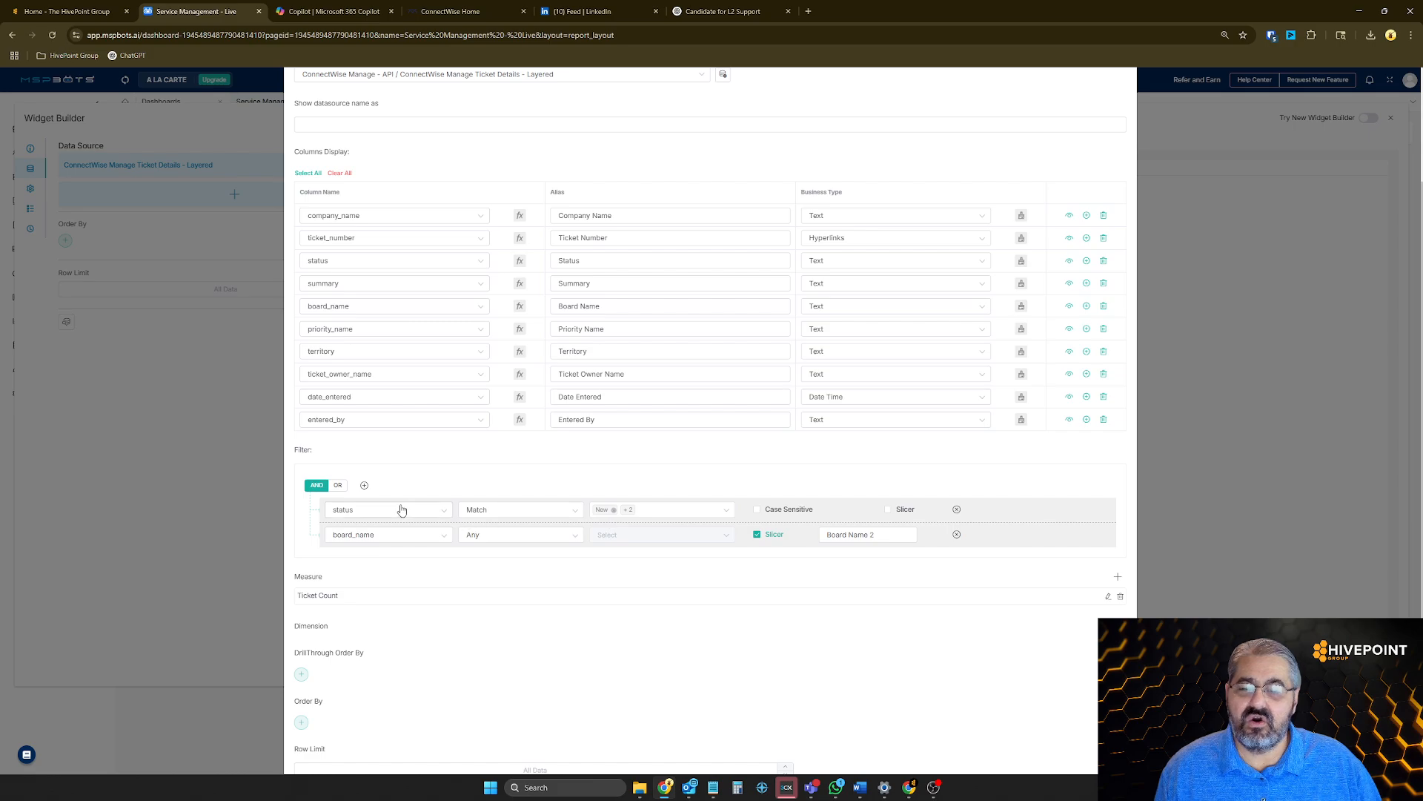
# Add a filter condition to the dataset requiring ticket_age >= 15
pyautogui.click(364, 486)
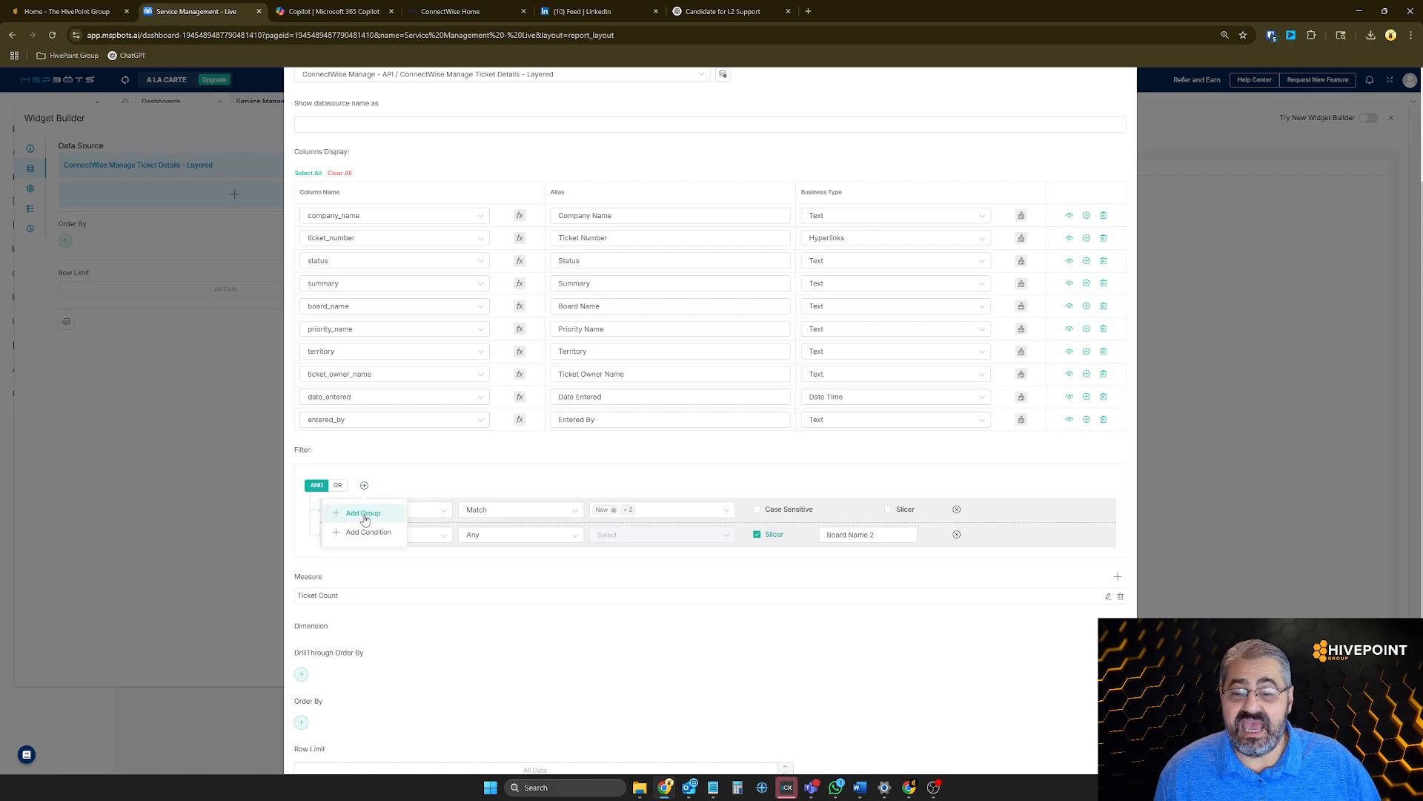
pyautogui.click(368, 532)
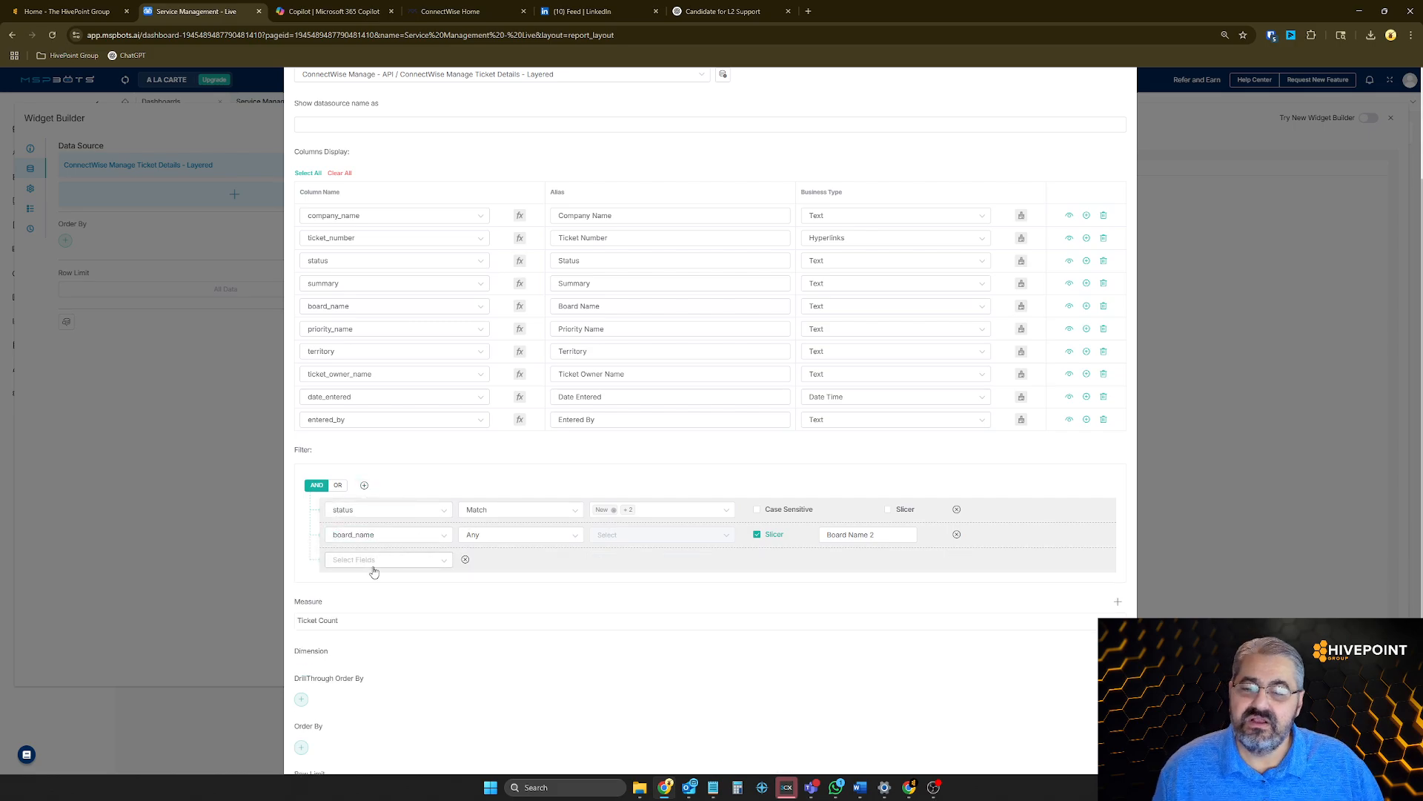
pyautogui.click(375, 565)
pyautogui.write('a')
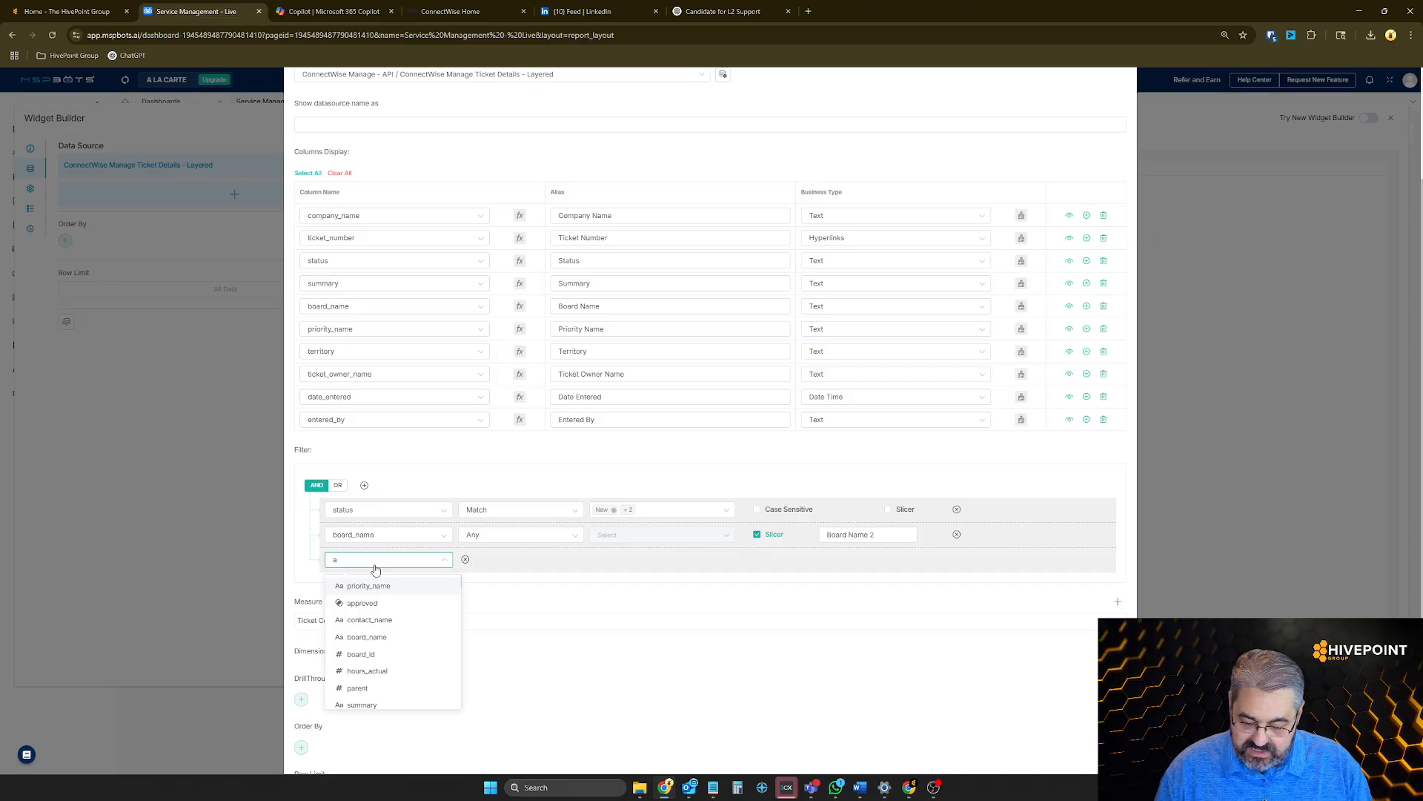
pyautogui.write('ge')
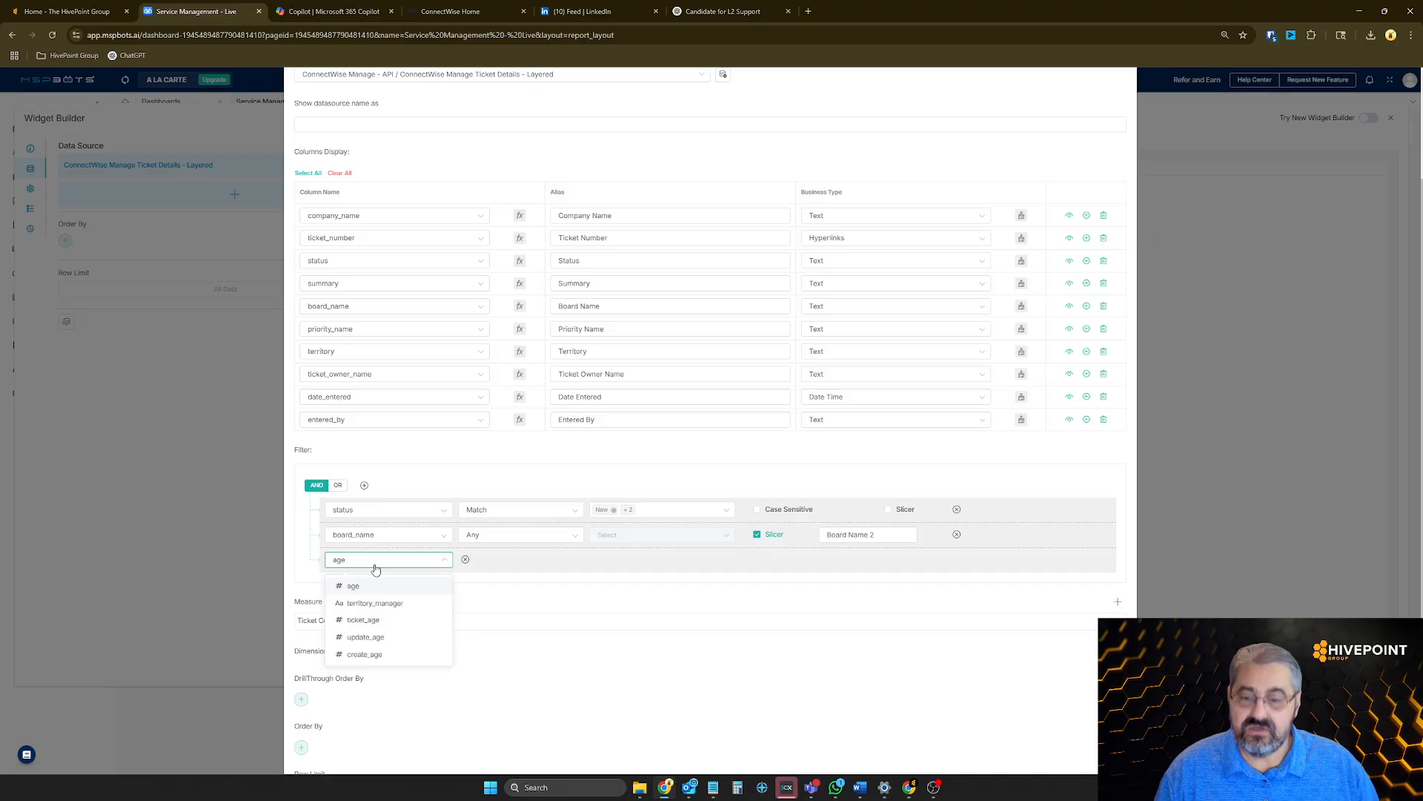
pyautogui.click(363, 619)
pyautogui.click(525, 562)
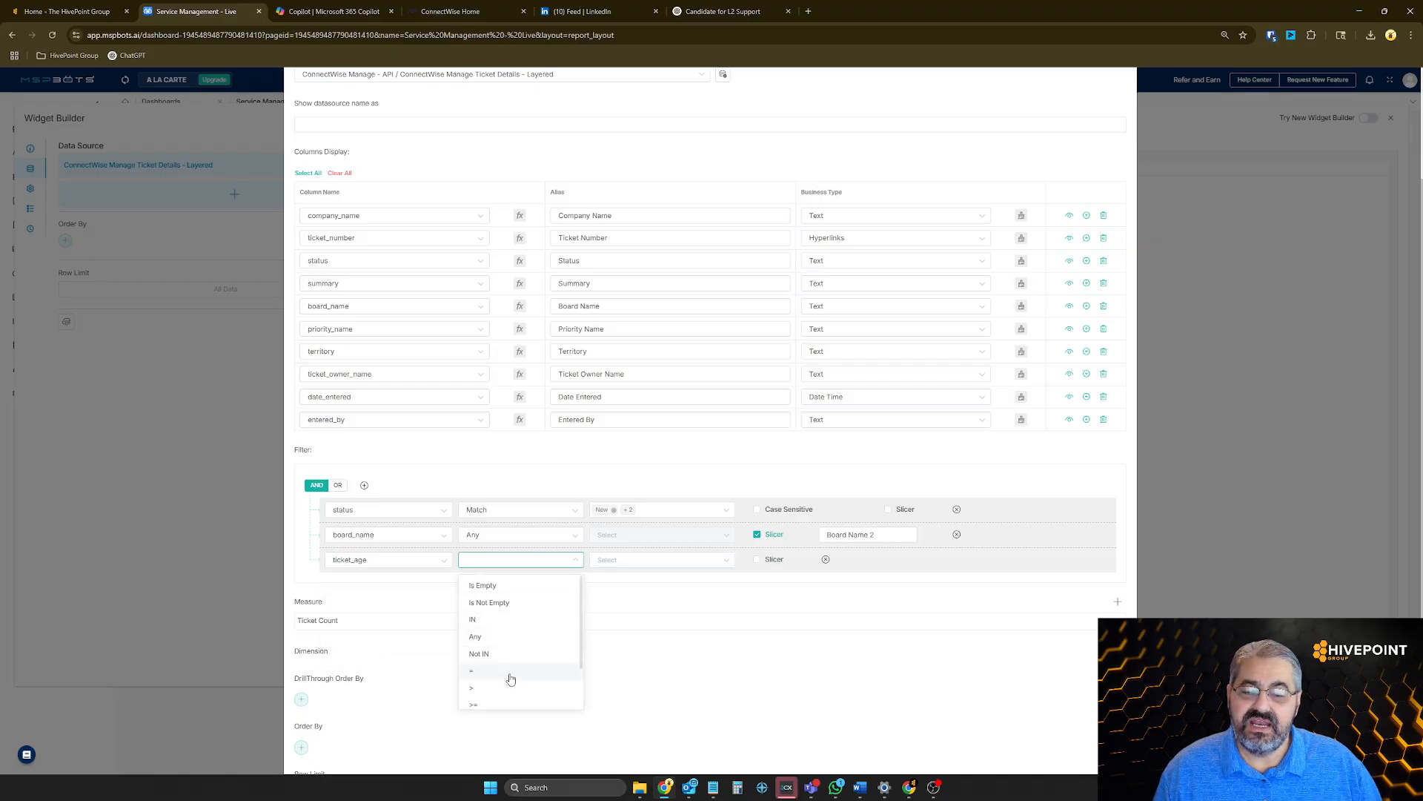
pyautogui.click(486, 705)
pyautogui.click(664, 567)
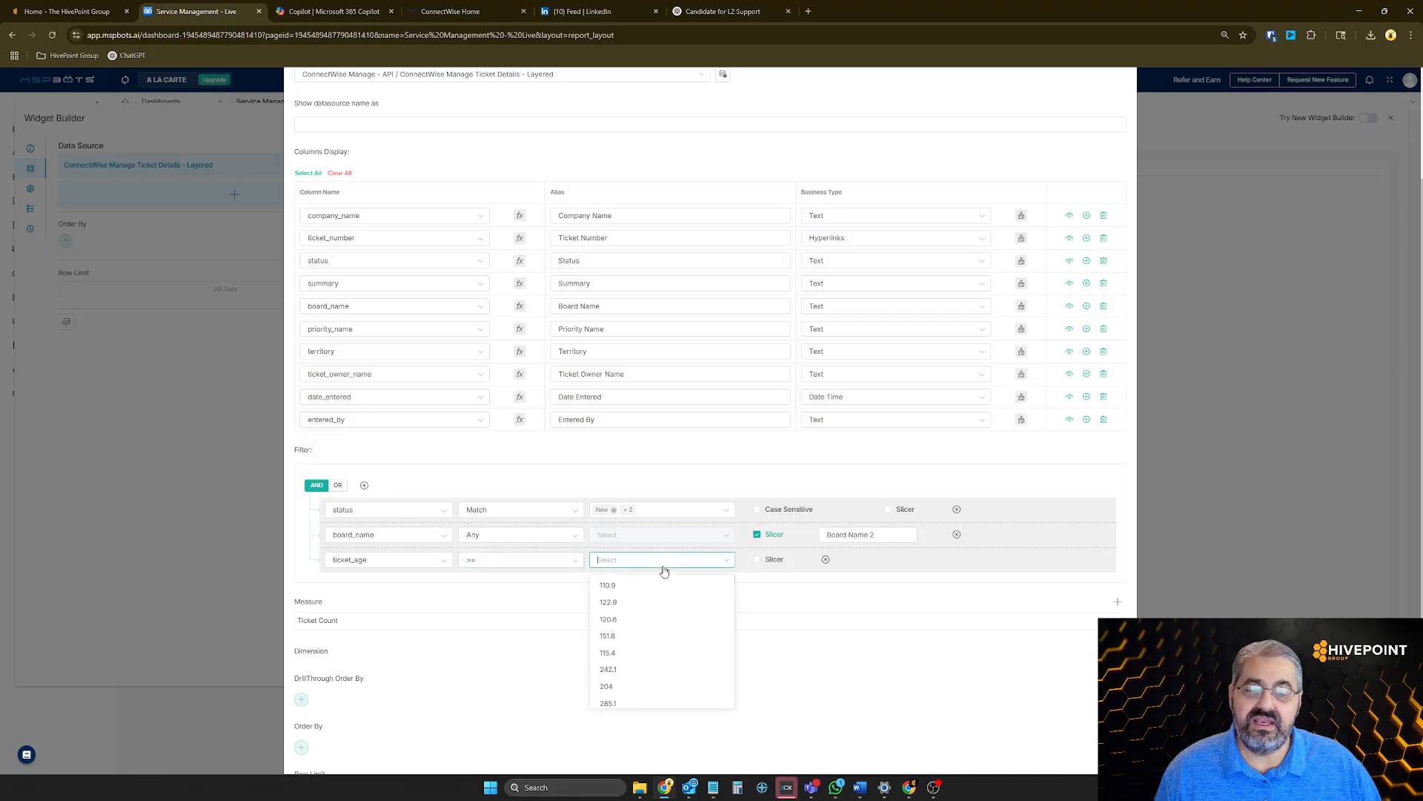
pyautogui.write('15')
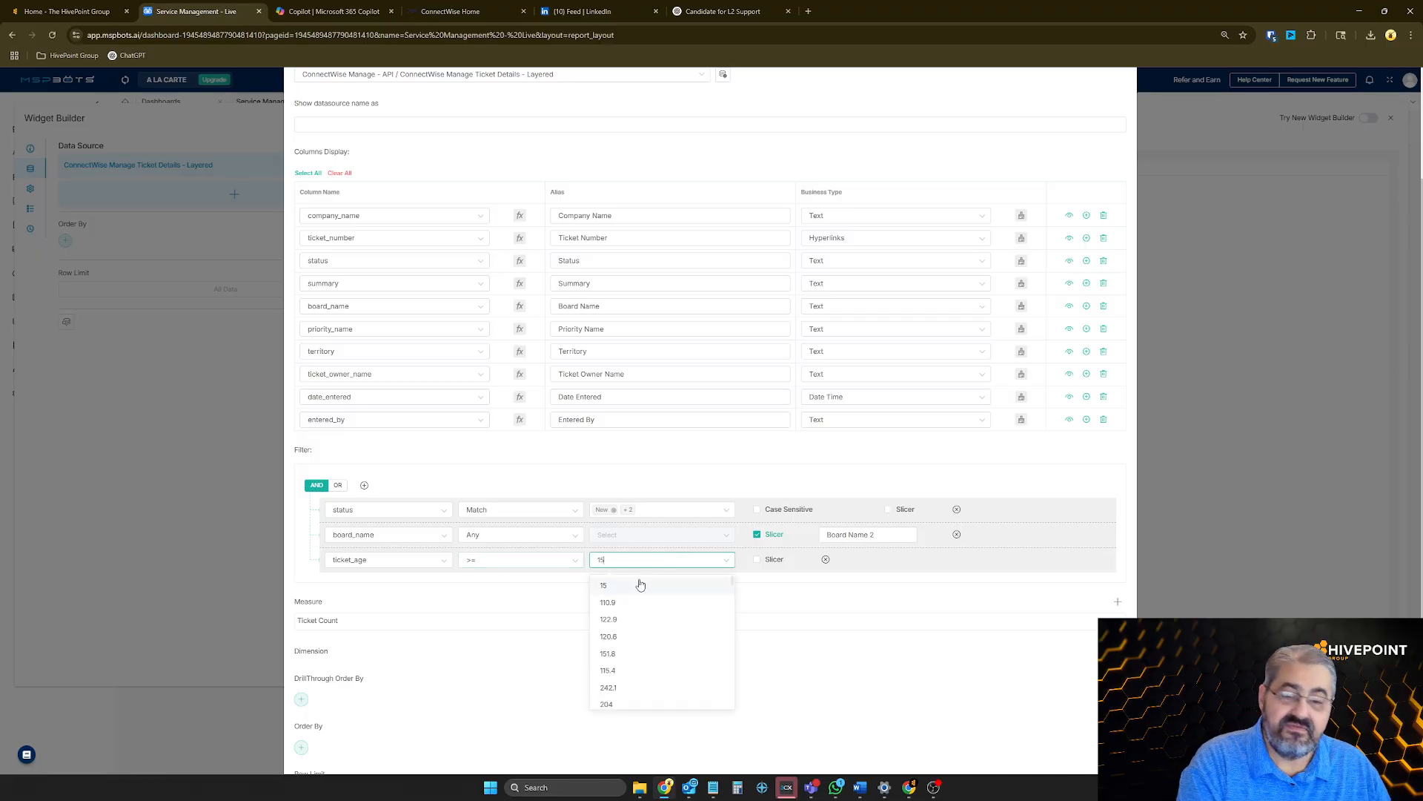
pyautogui.click(615, 586)
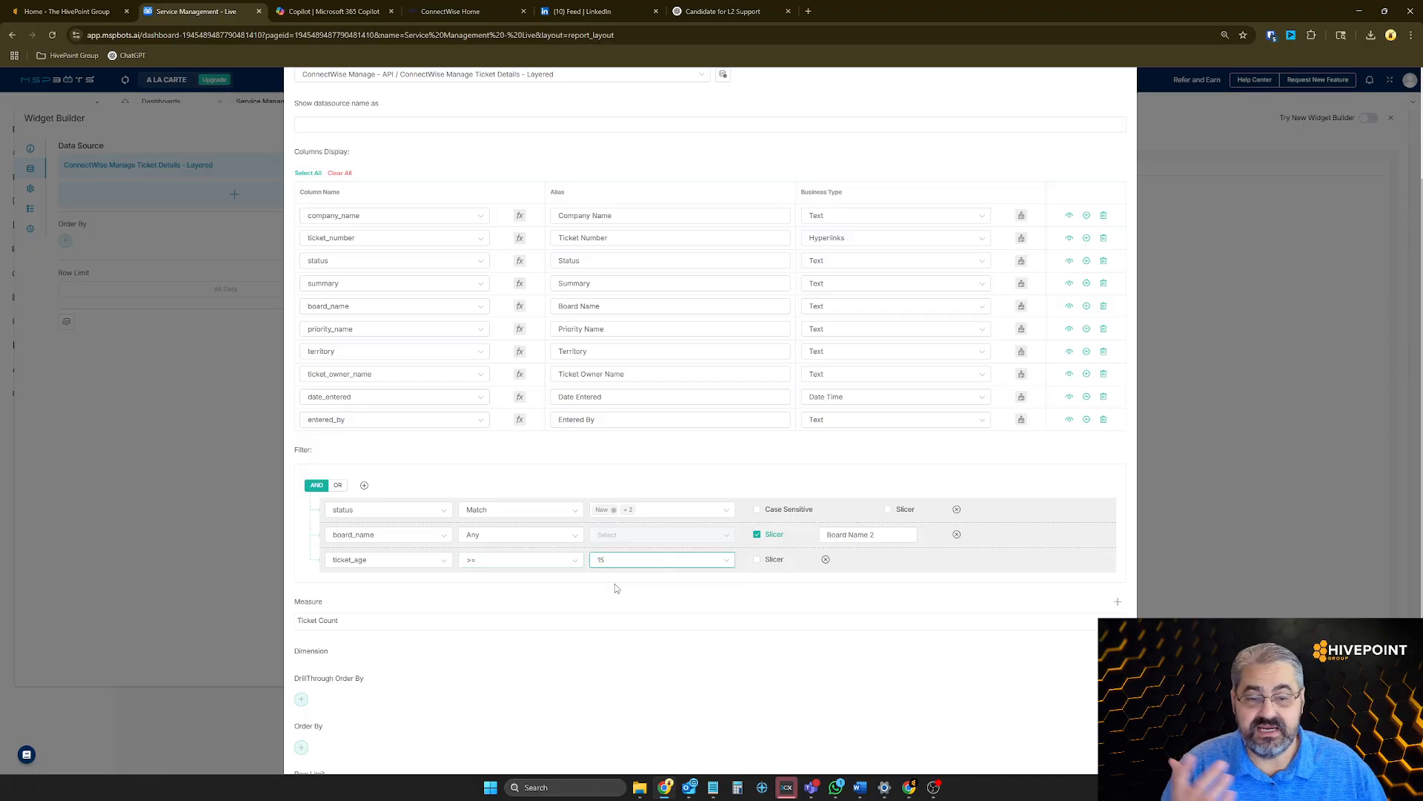
pyautogui.scroll(-3, 845, 606)
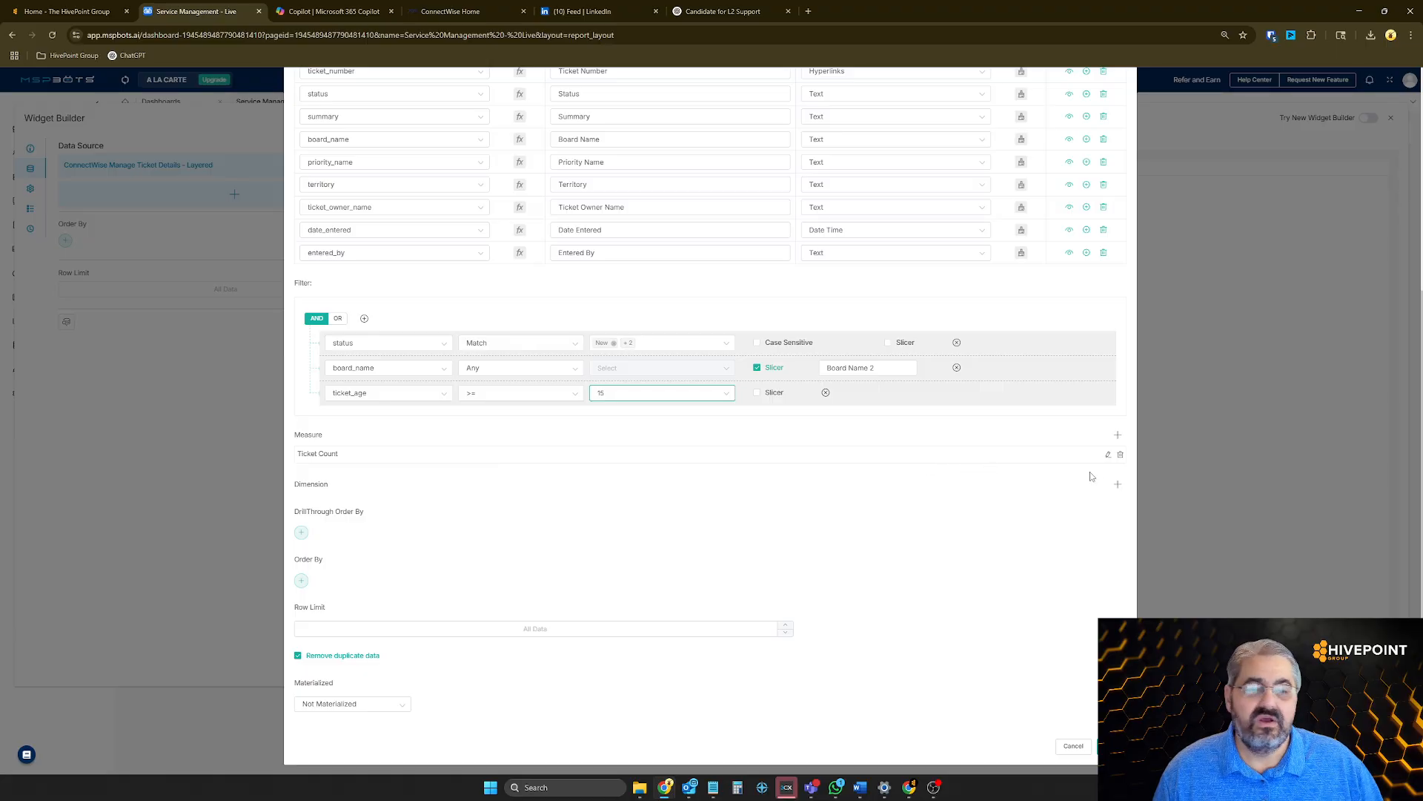
# Check the Ticket Count measure's settings and confirm the dataset edits
pyautogui.click(1108, 454)
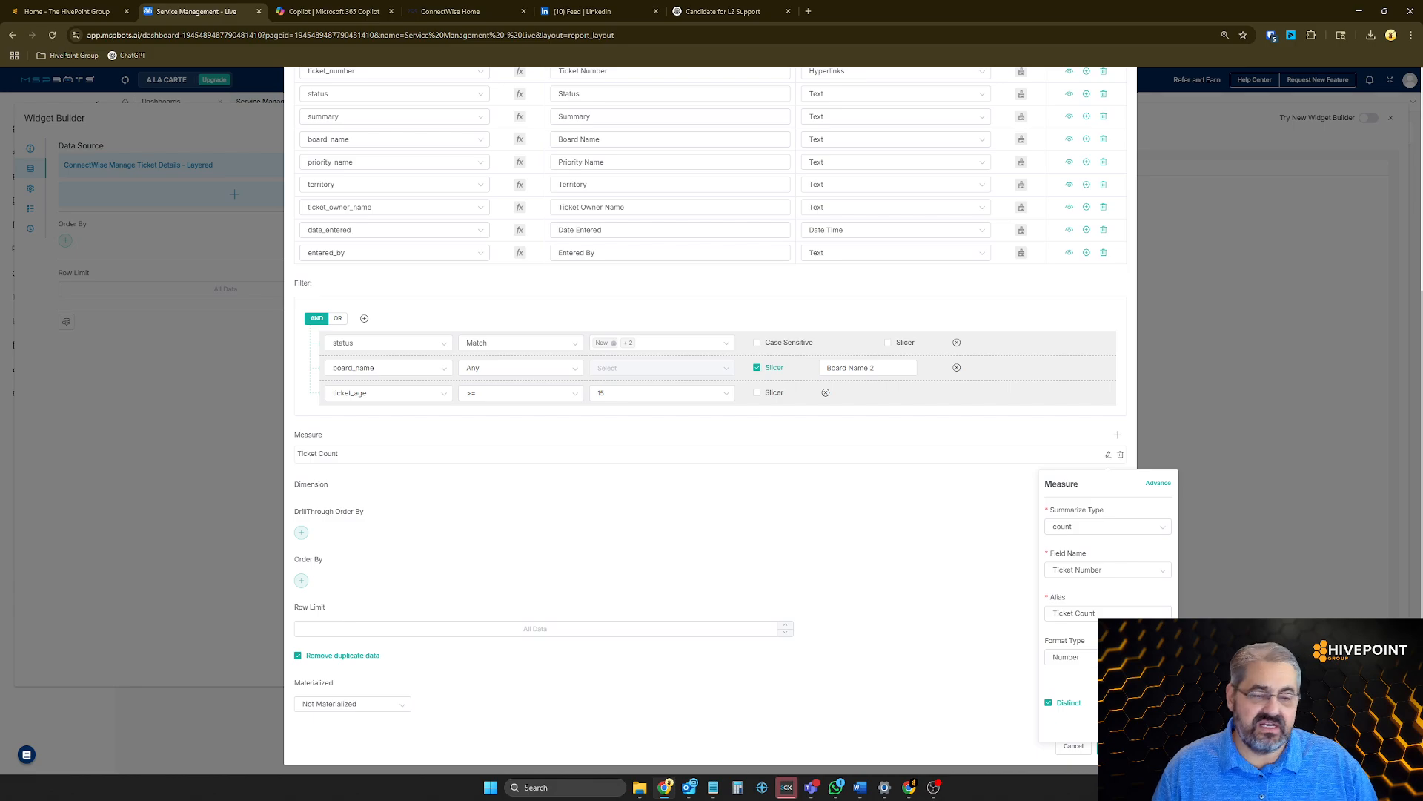
pyautogui.click(1141, 725)
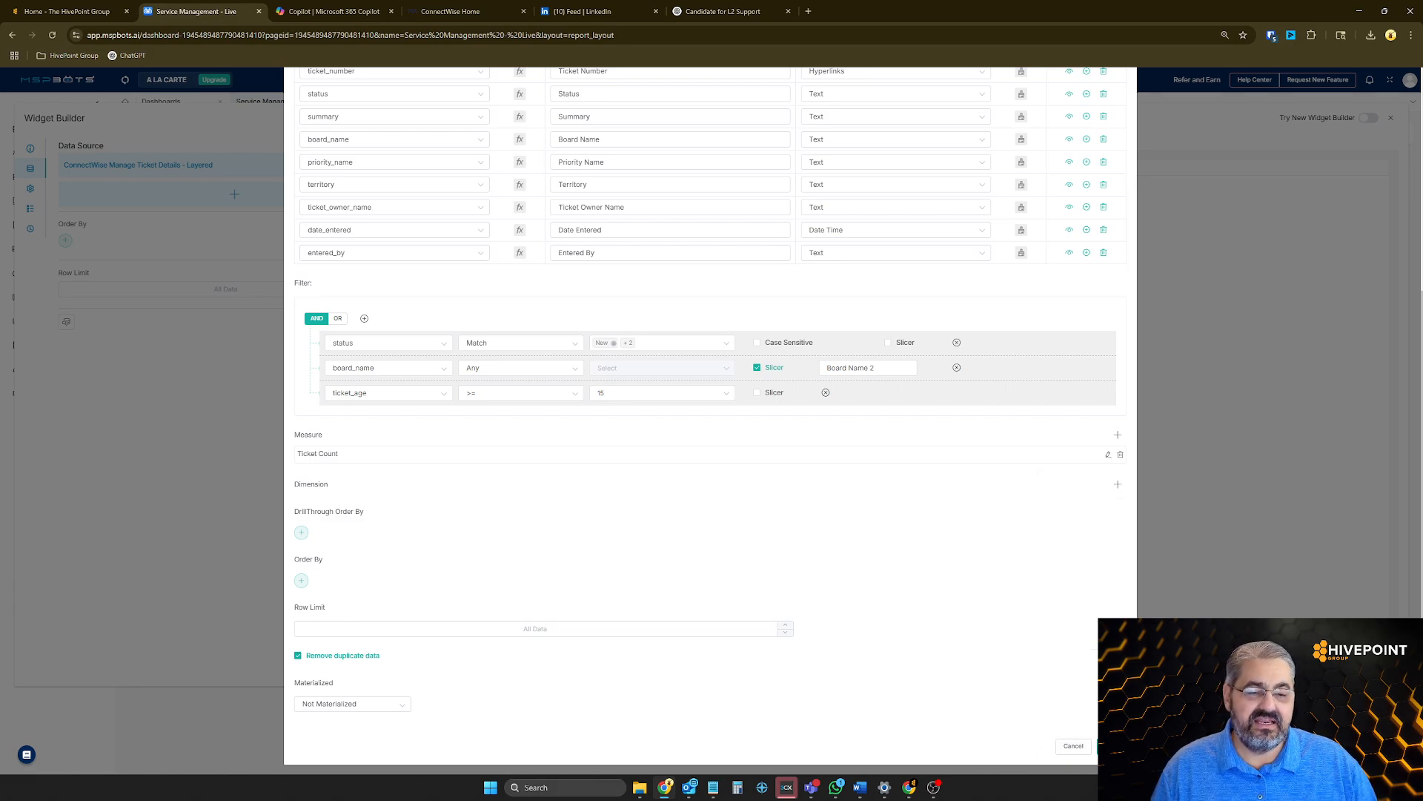
pyautogui.click(1111, 745)
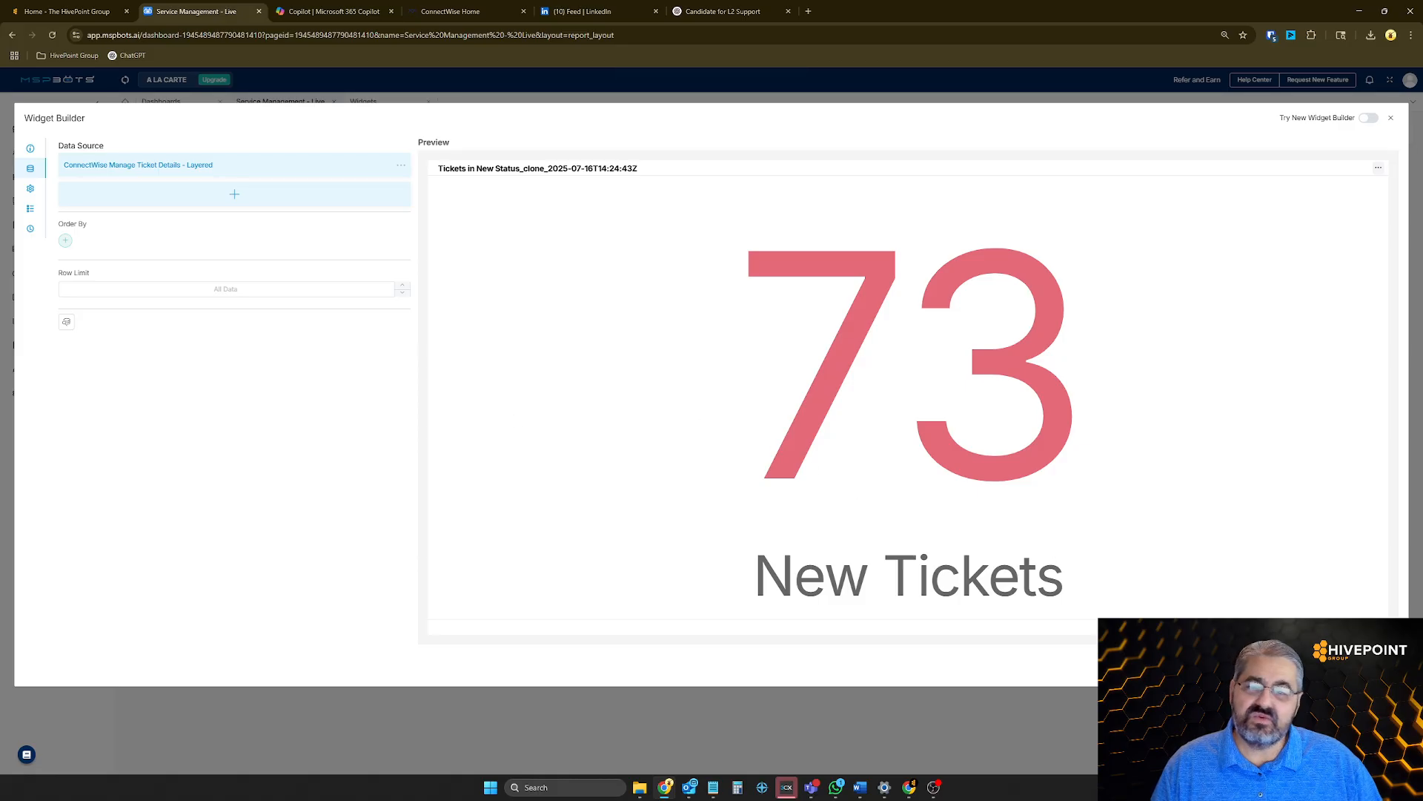
# Change the card widget's footer title to "Goal = 0"
pyautogui.click(31, 189)
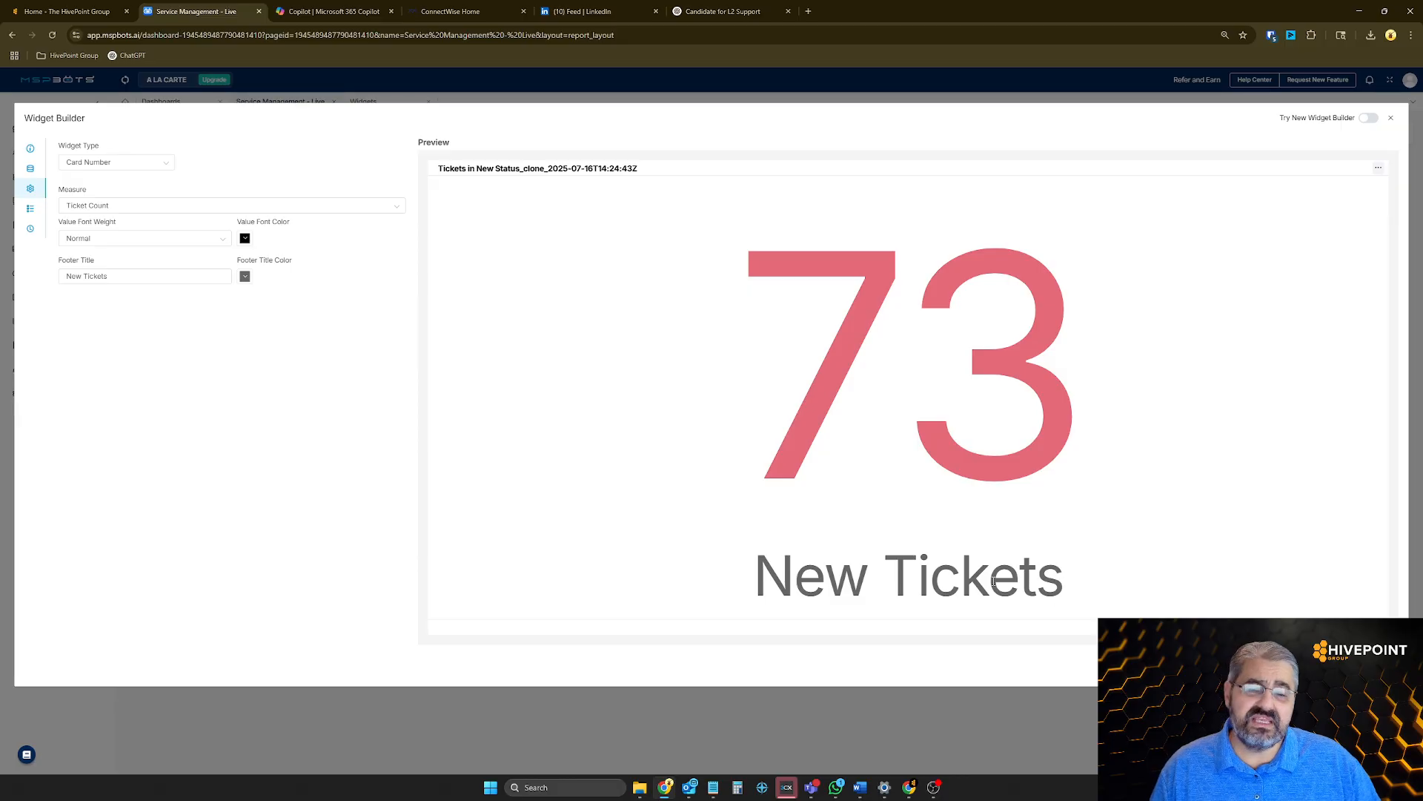
pyautogui.moveTo(121, 286); pyautogui.dragTo(7, 282)
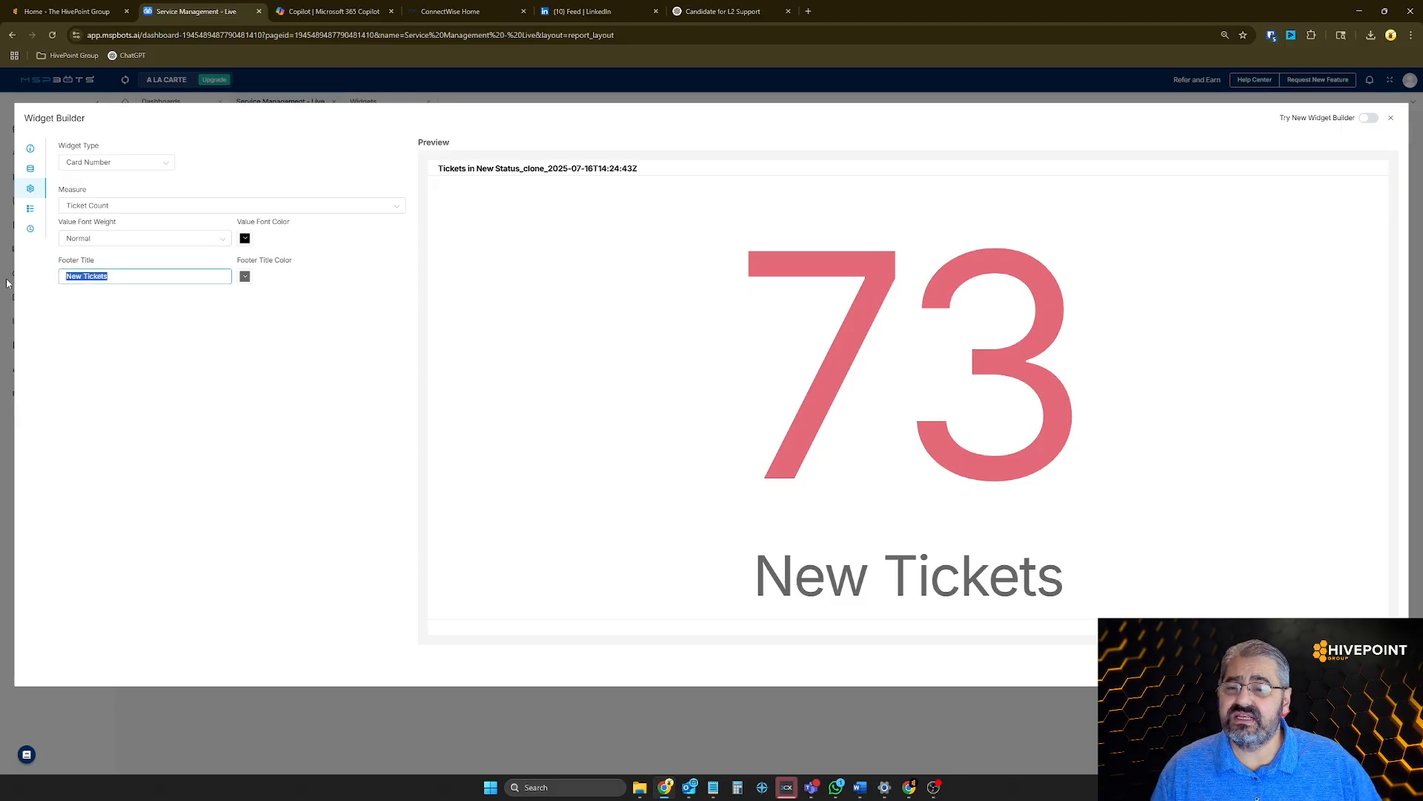
pyautogui.write('Go')
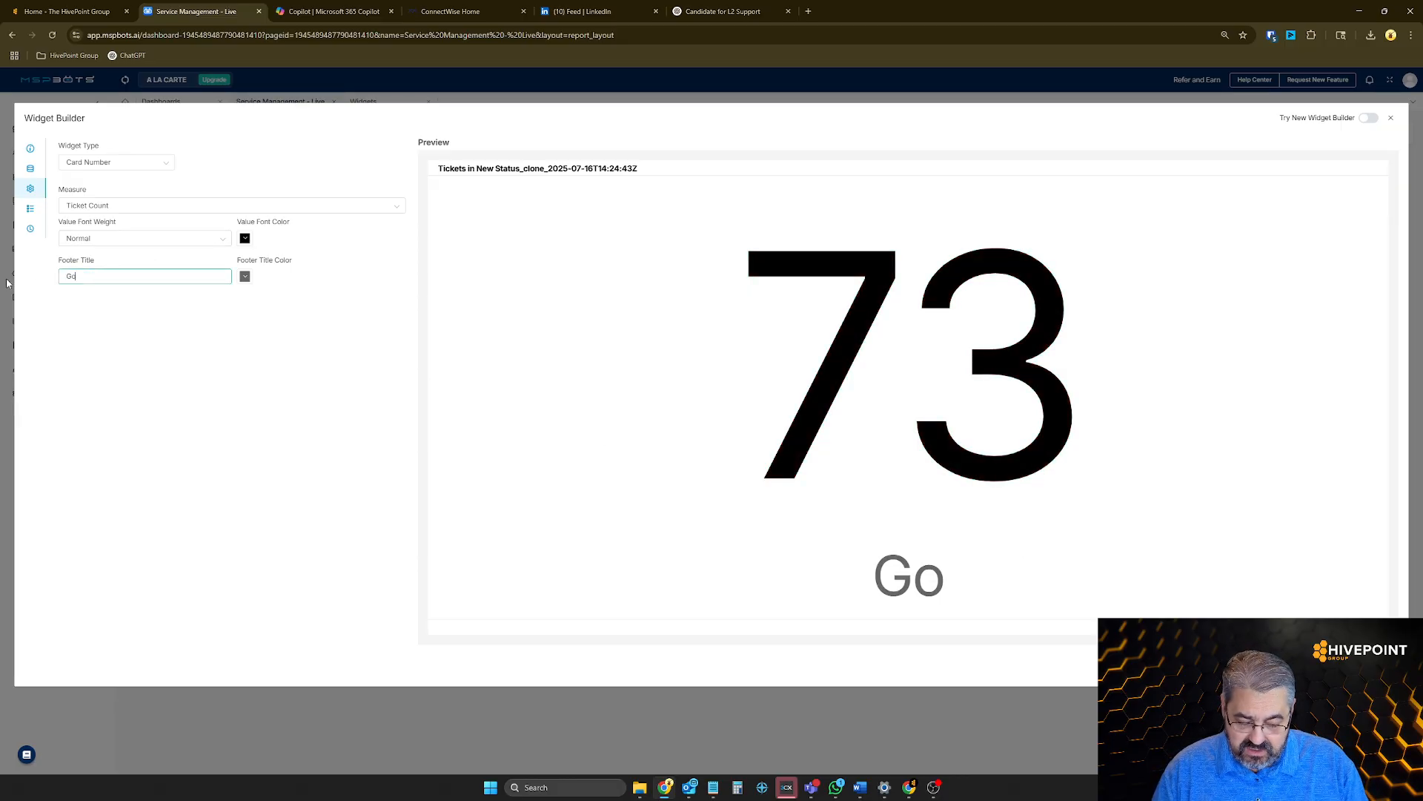
pyautogui.write('al = 0')
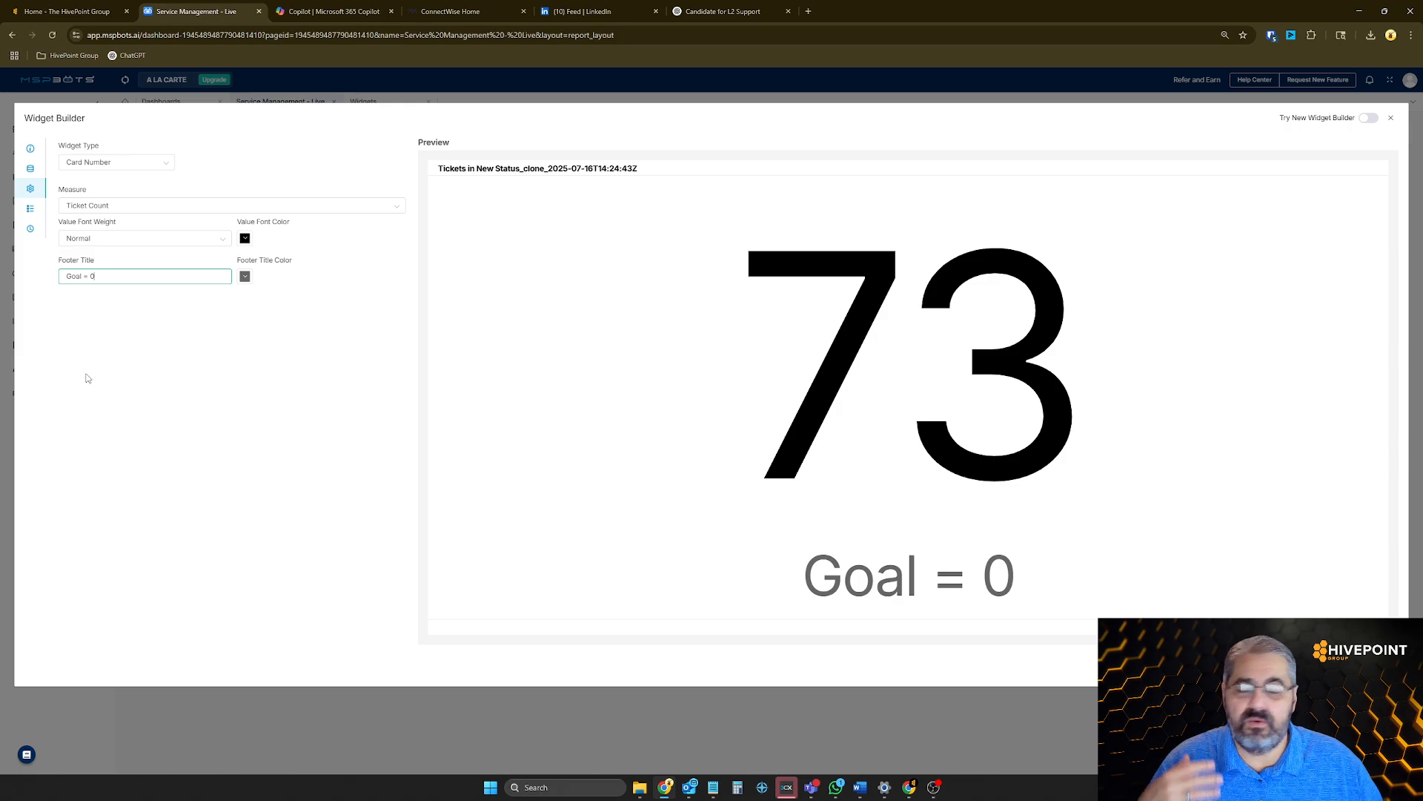
# Edit the red Ticket Count > 0 conditional formatting rule, re-enter 0 as its comparison value and apply it
pyautogui.click(30, 209)
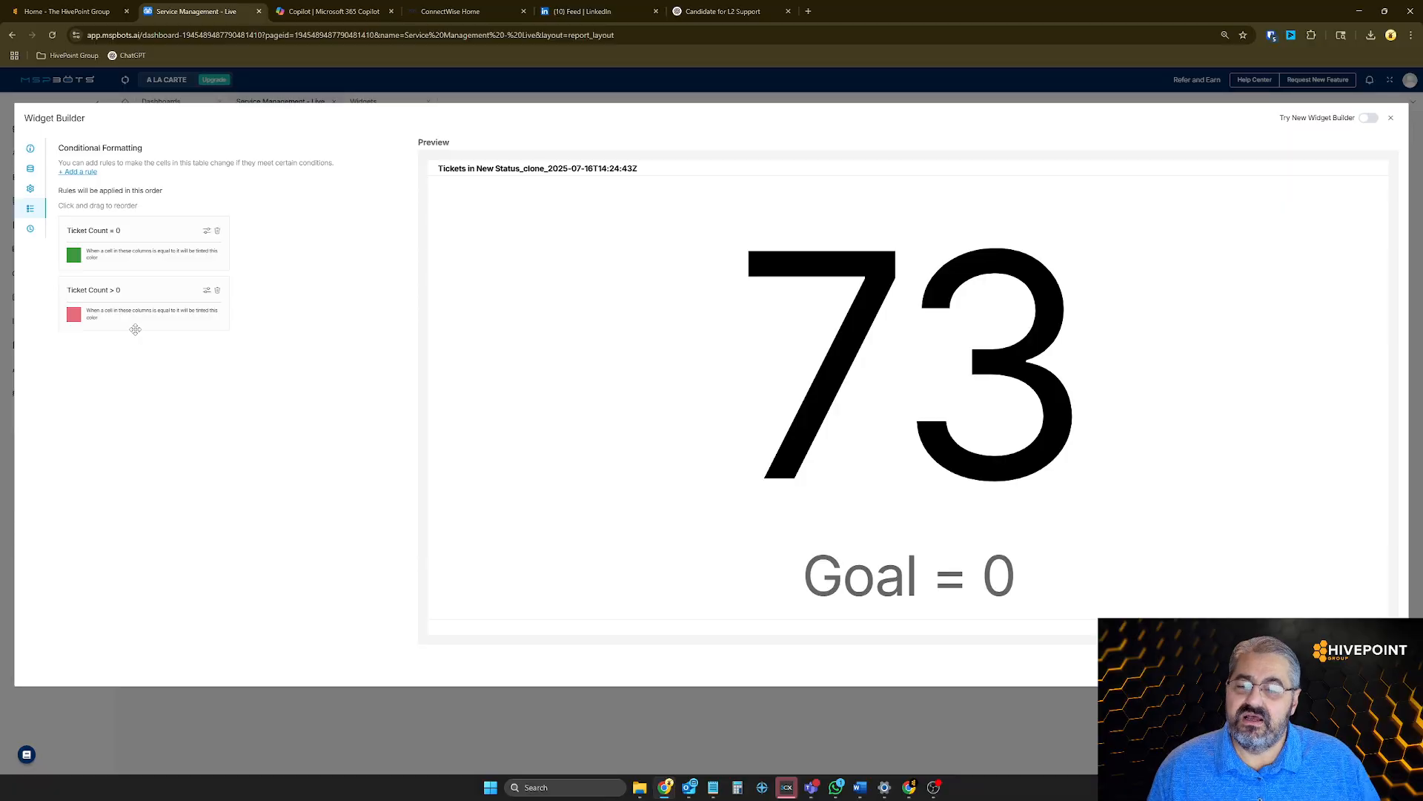
pyautogui.click(206, 292)
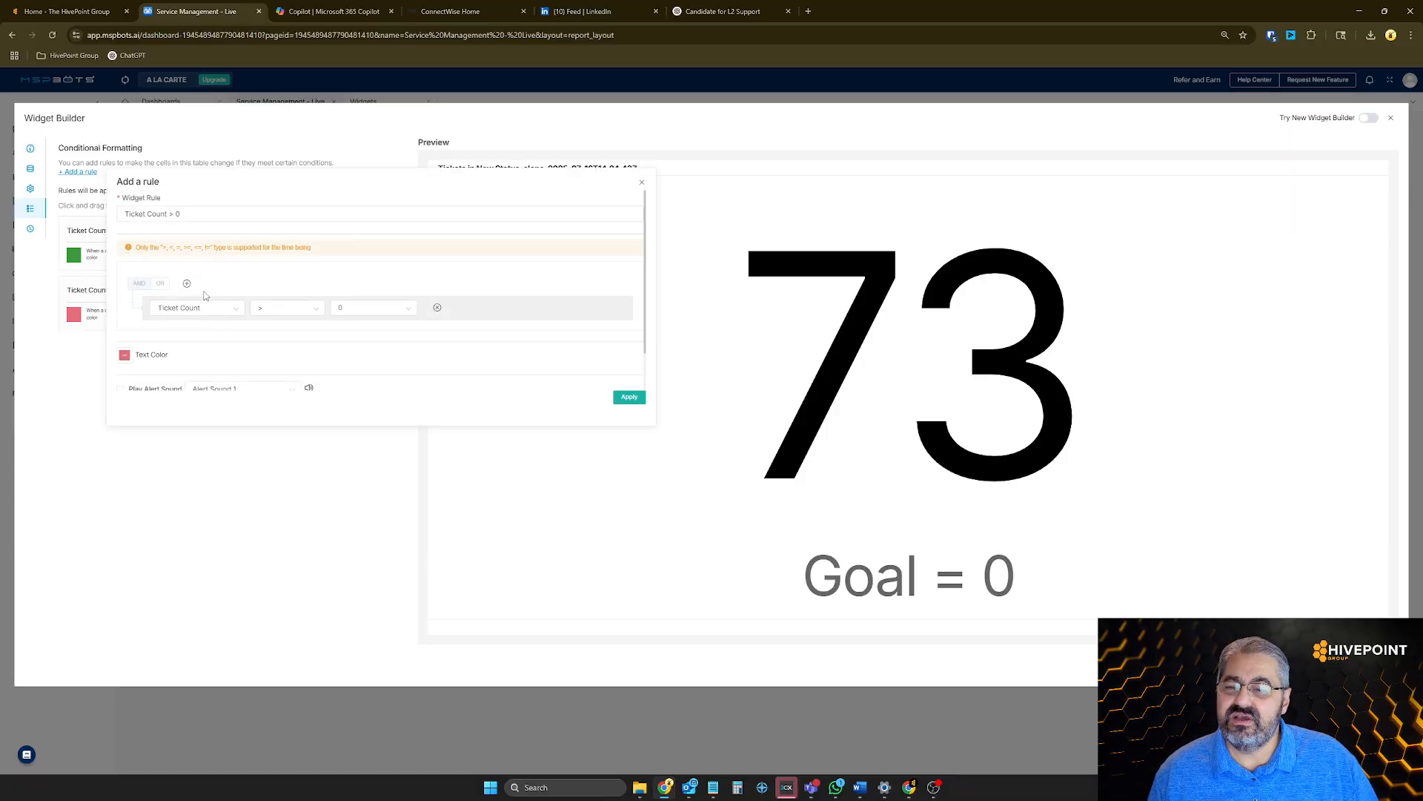
pyautogui.click(342, 310)
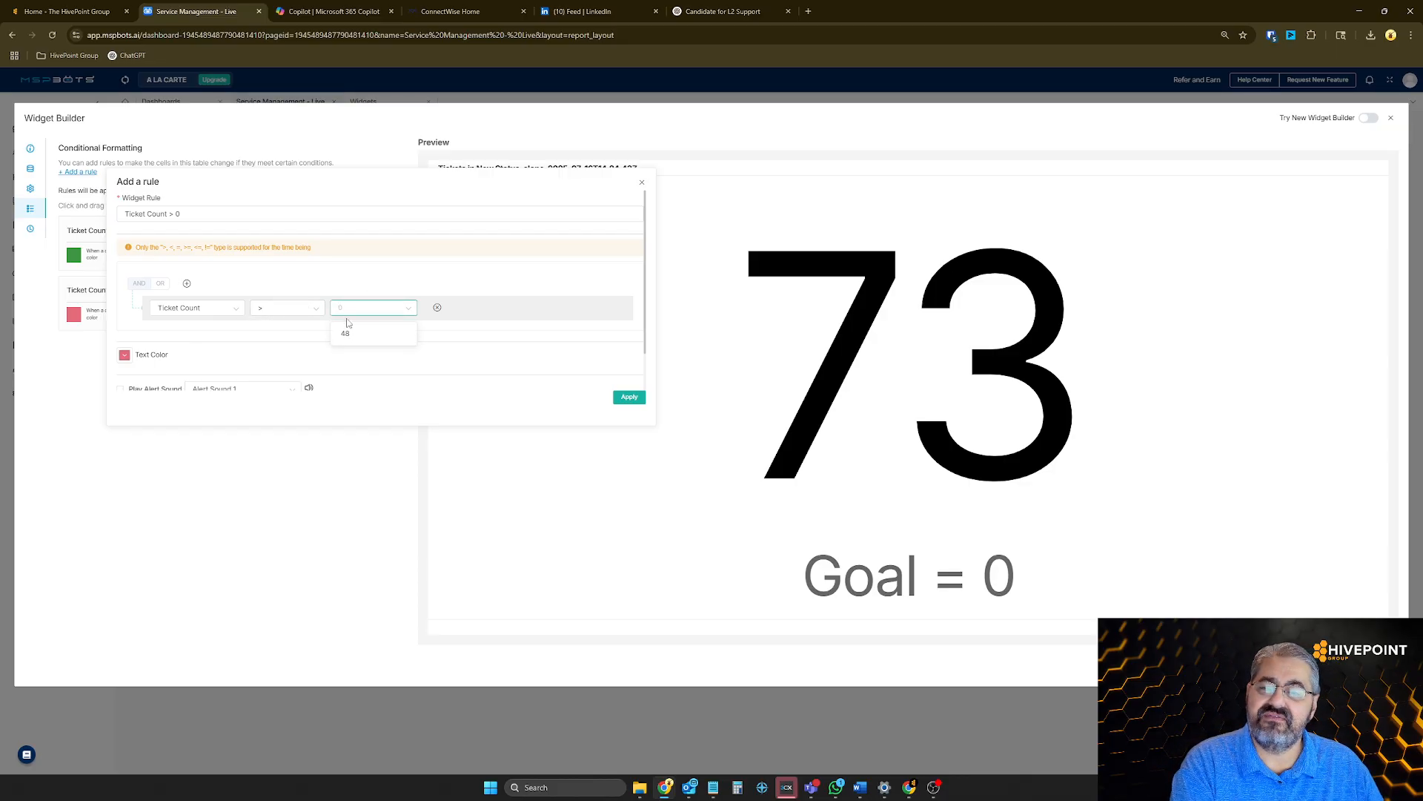
pyautogui.write('0')
pyautogui.click(564, 400)
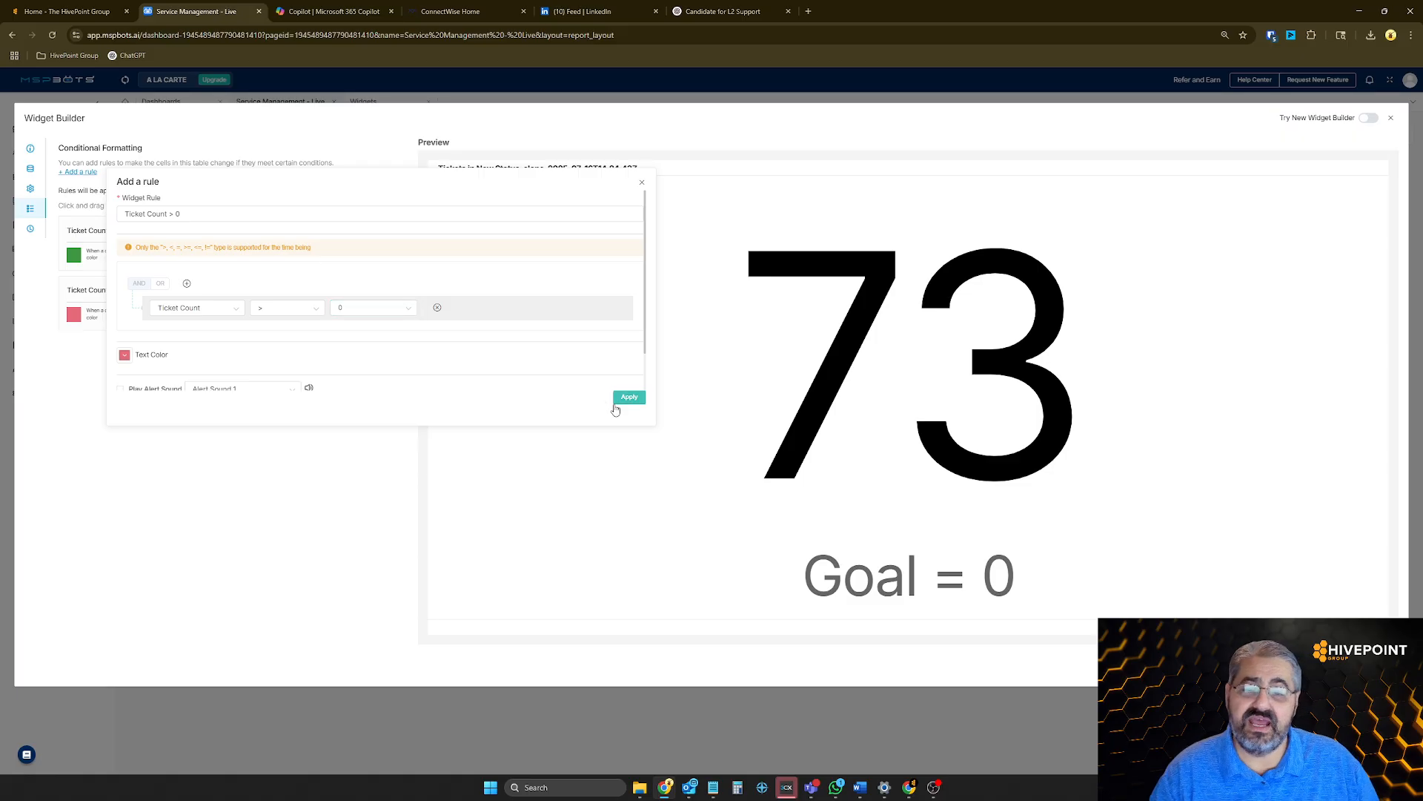
pyautogui.click(617, 407)
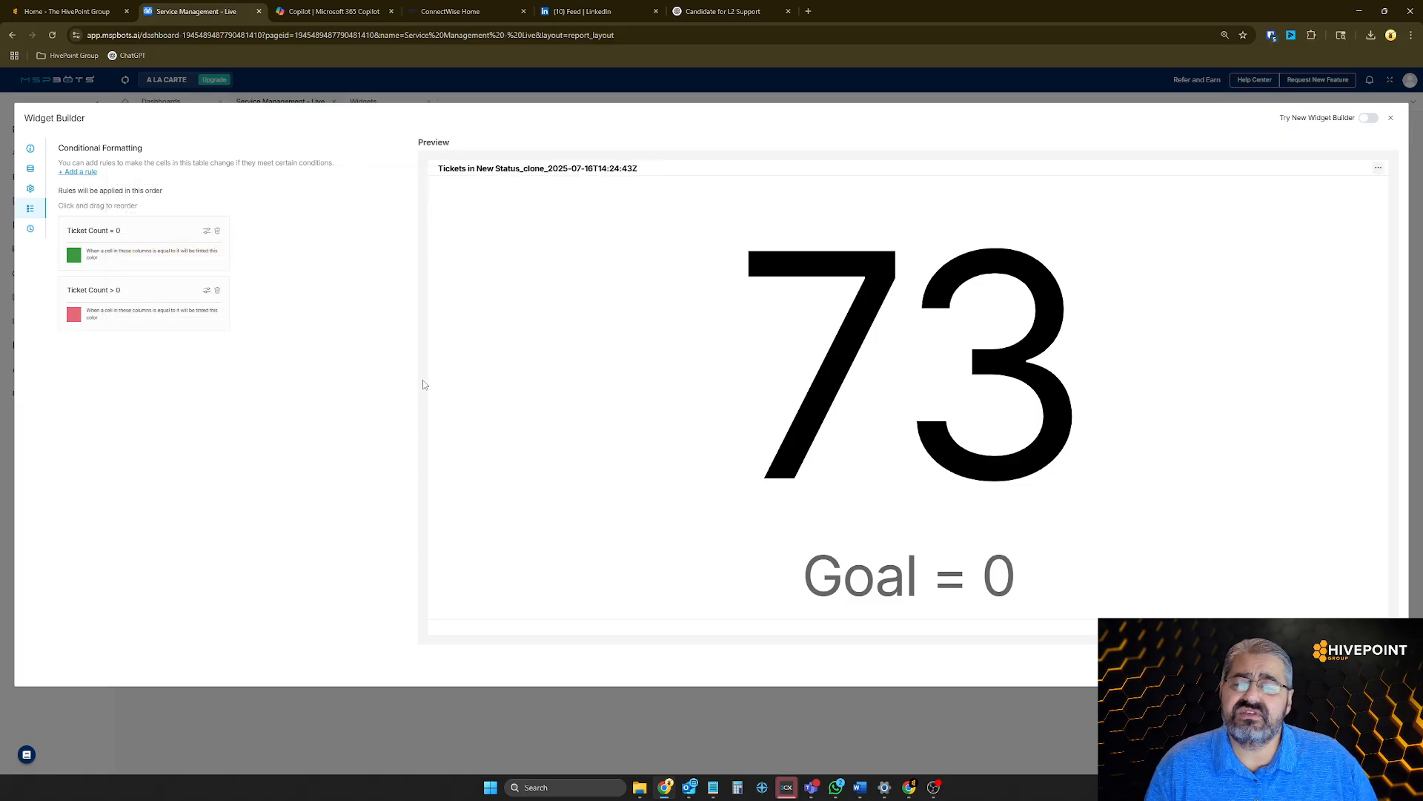
# Set the comparison value of the red Ticket Count > 0 rule to 5 and apply it
pyautogui.click(206, 292)
pyautogui.click(353, 310)
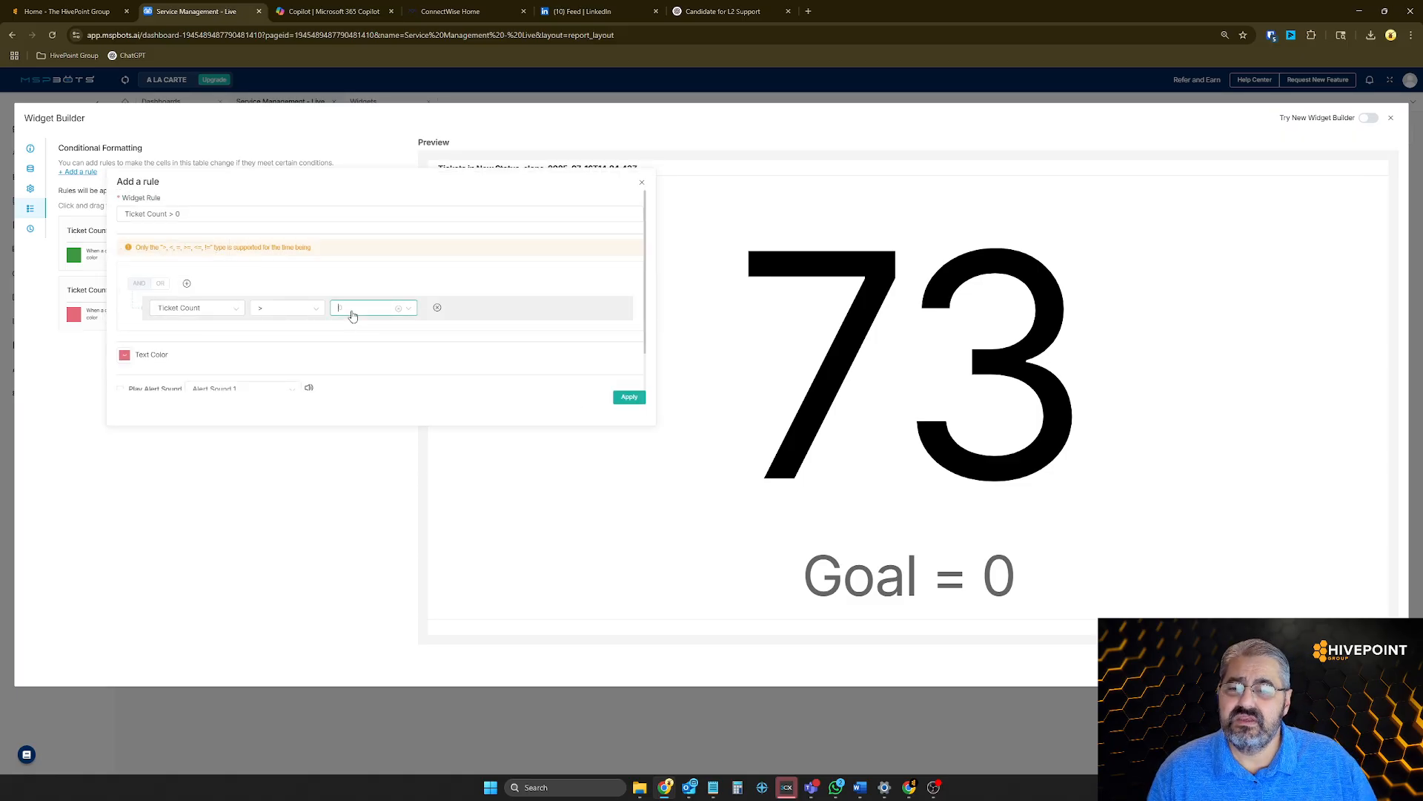
pyautogui.write('5')
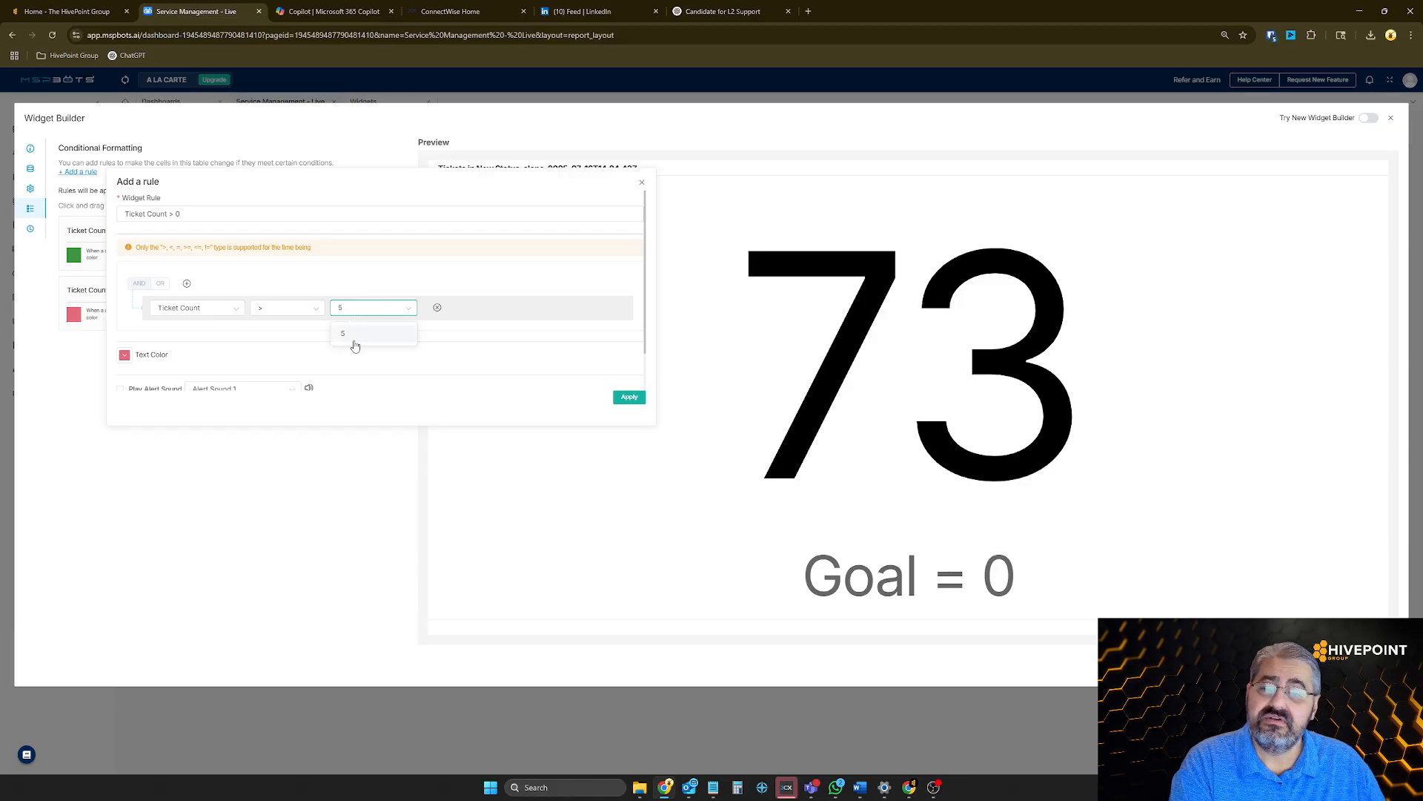
pyautogui.click(355, 337)
pyautogui.click(629, 398)
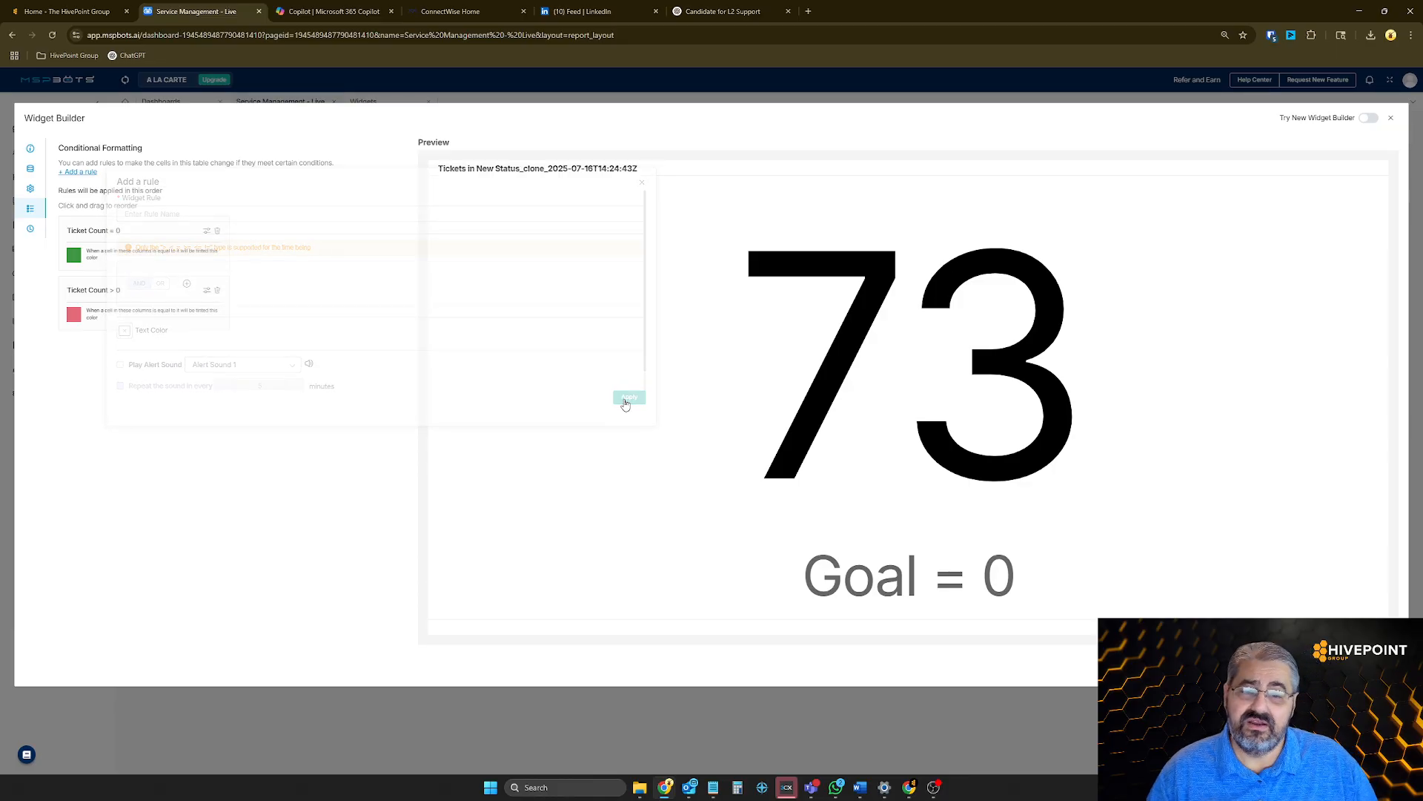
# Start a new conditional formatting rule named "Ticket >= 1"
pyautogui.click(87, 173)
pyautogui.click(221, 213)
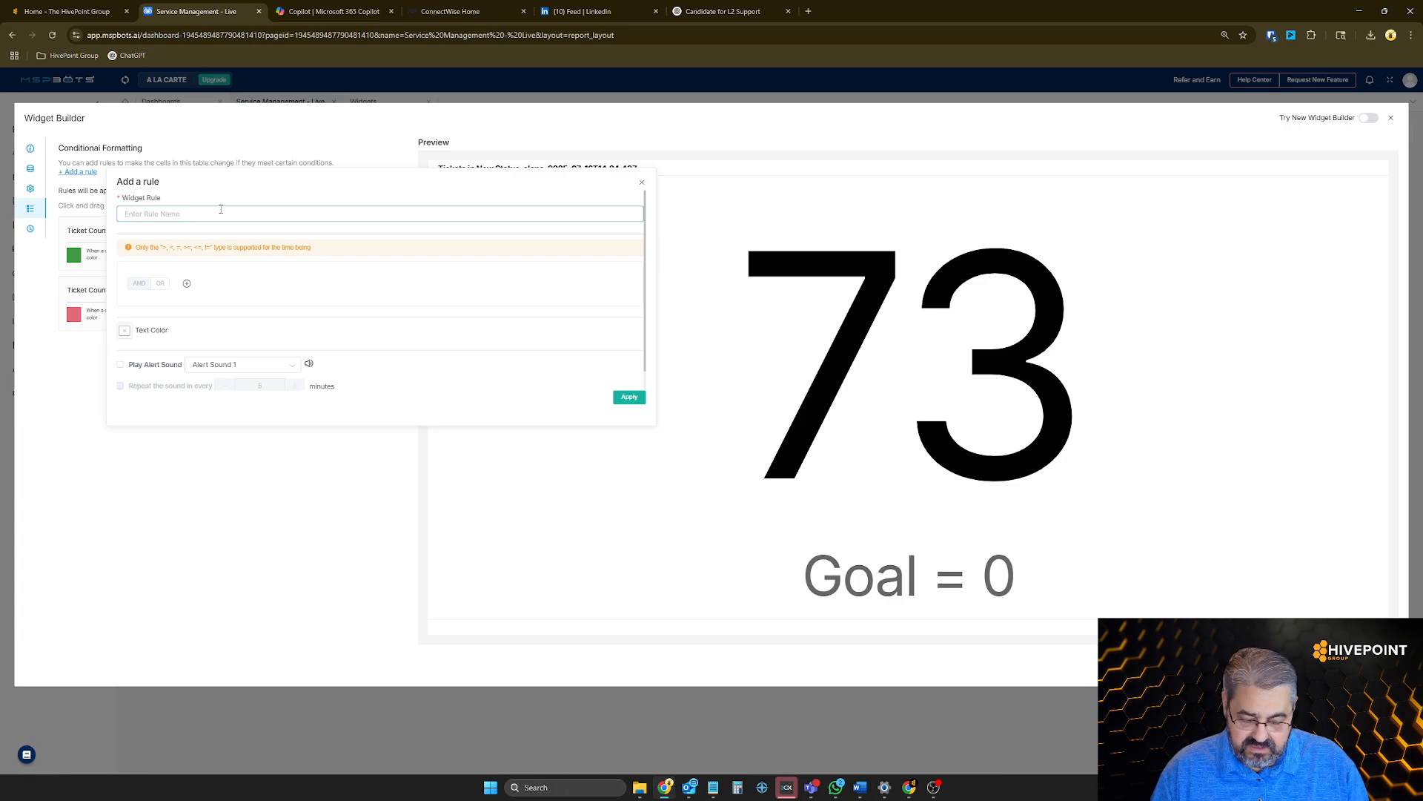
pyautogui.write('Ticket >= 1')
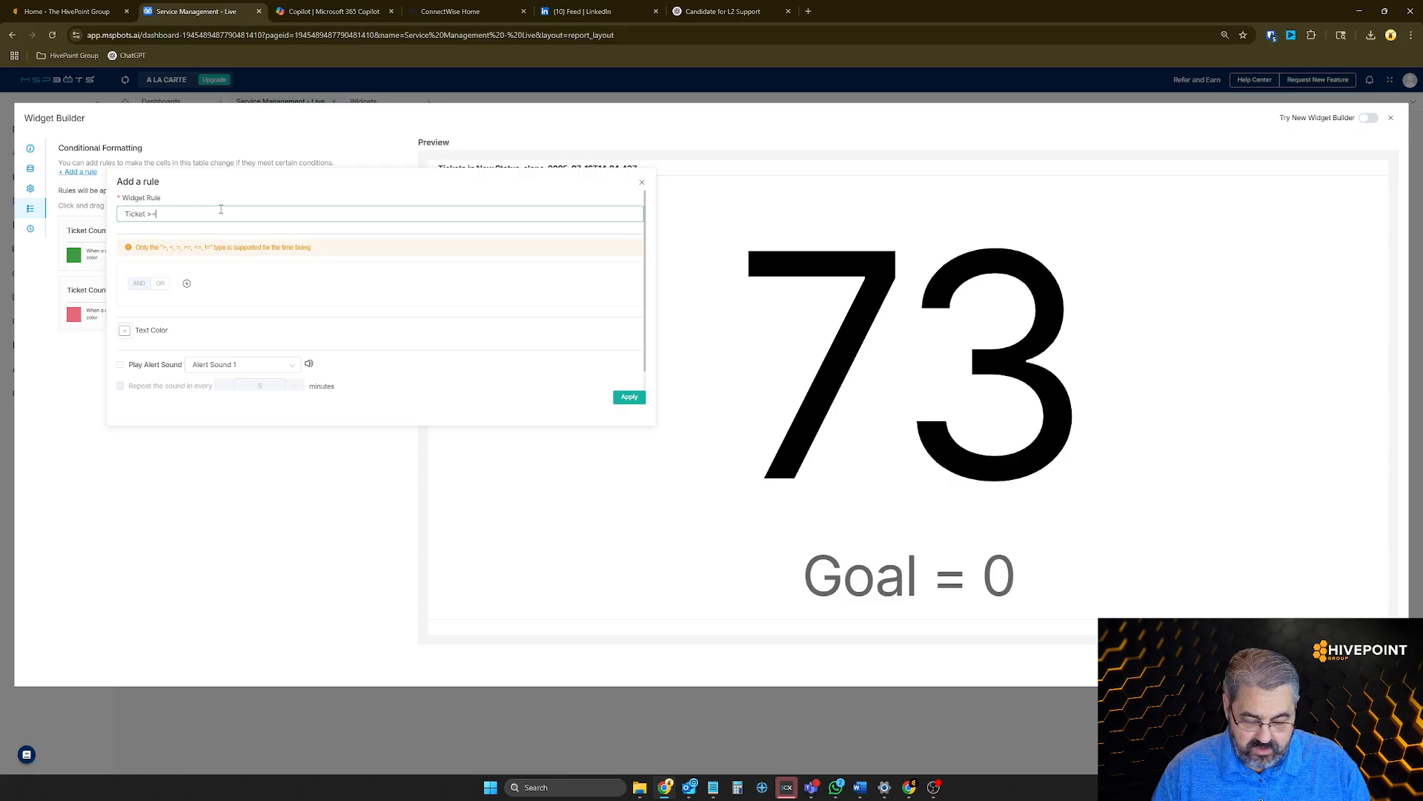
# Add a condition to the new rule requiring Ticket Count >= 1
pyautogui.click(186, 284)
pyautogui.click(175, 313)
pyautogui.click(185, 310)
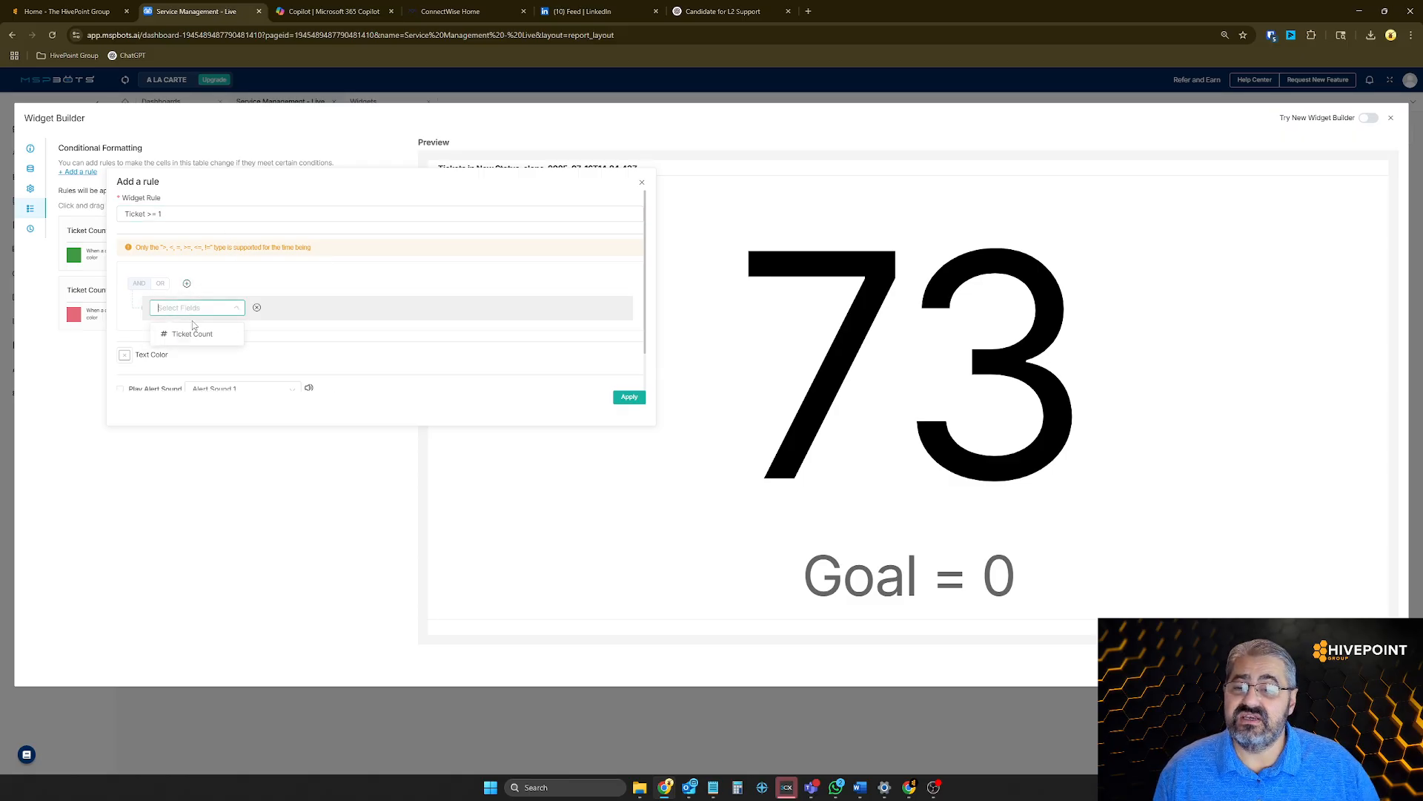
pyautogui.click(193, 334)
pyautogui.click(278, 309)
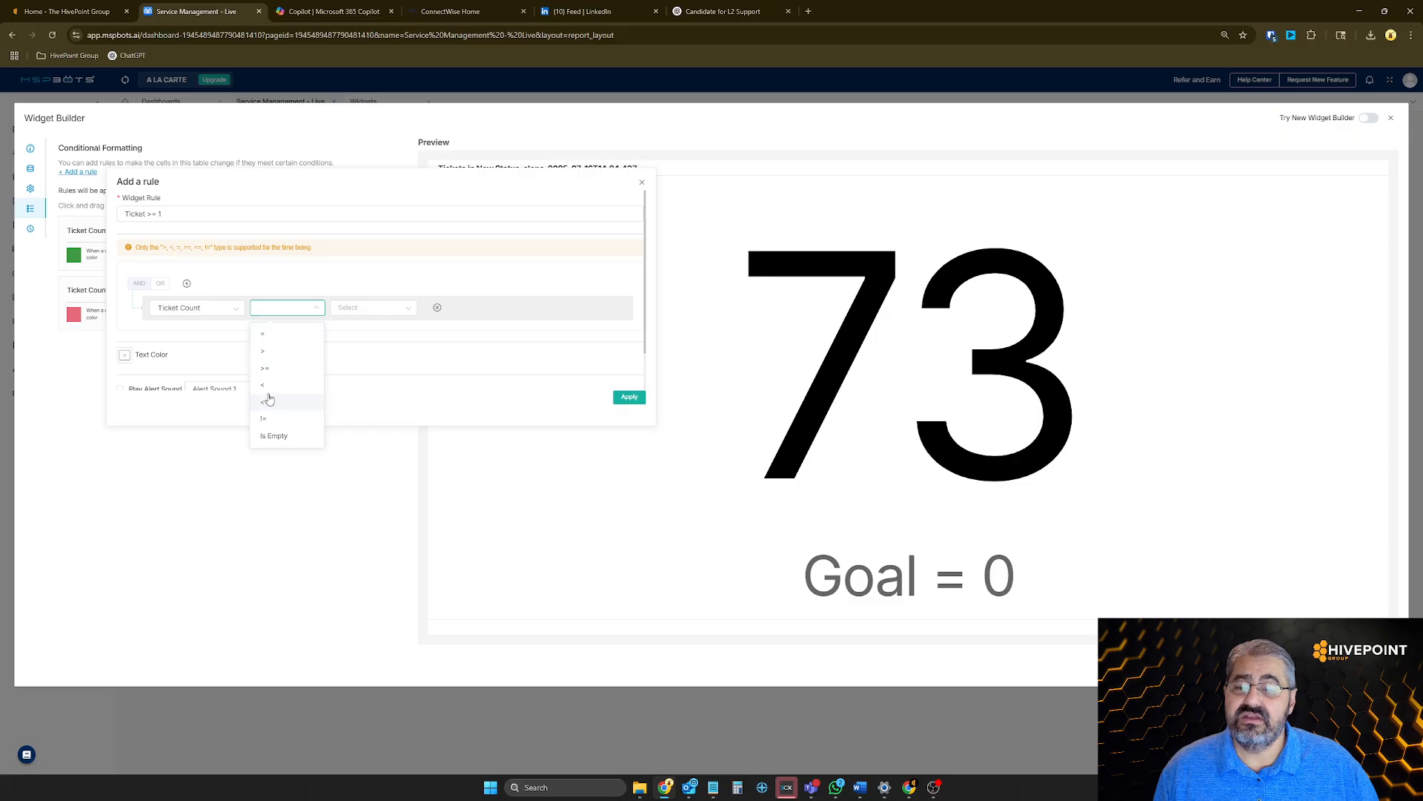
pyautogui.click(266, 369)
pyautogui.click(363, 308)
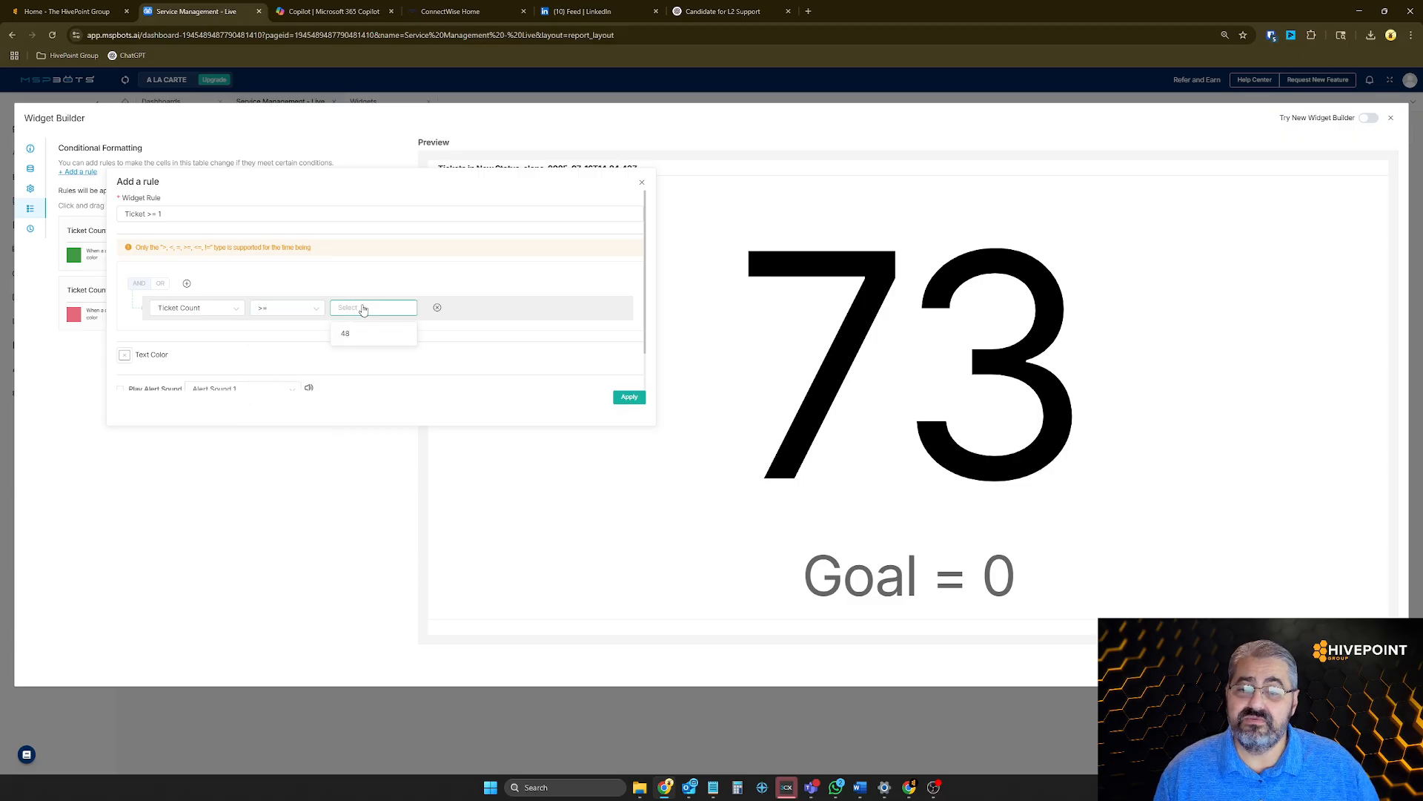
pyautogui.write('1')
pyautogui.click(348, 335)
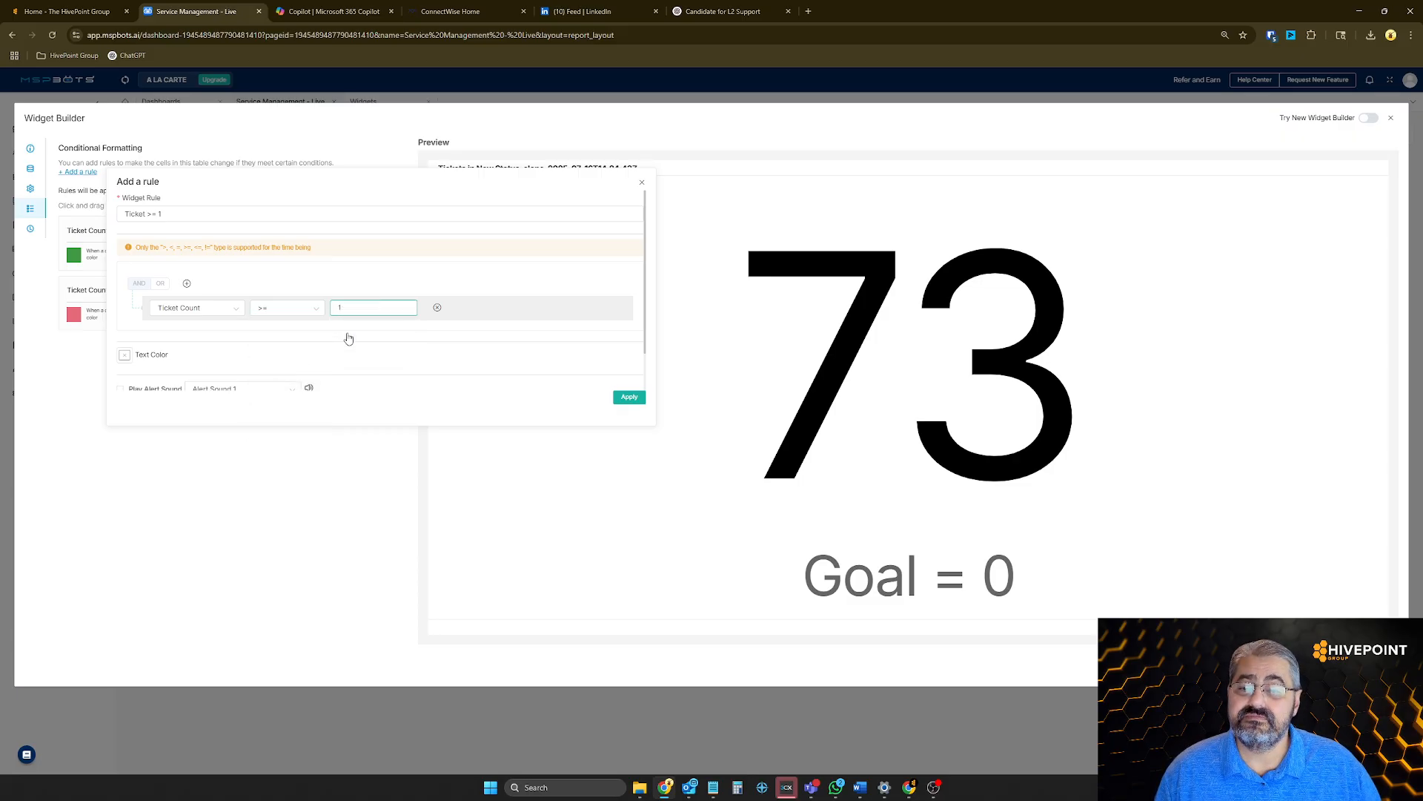
# Give the new rule a bright yellow text color, apply it and save the widget changes
pyautogui.click(124, 356)
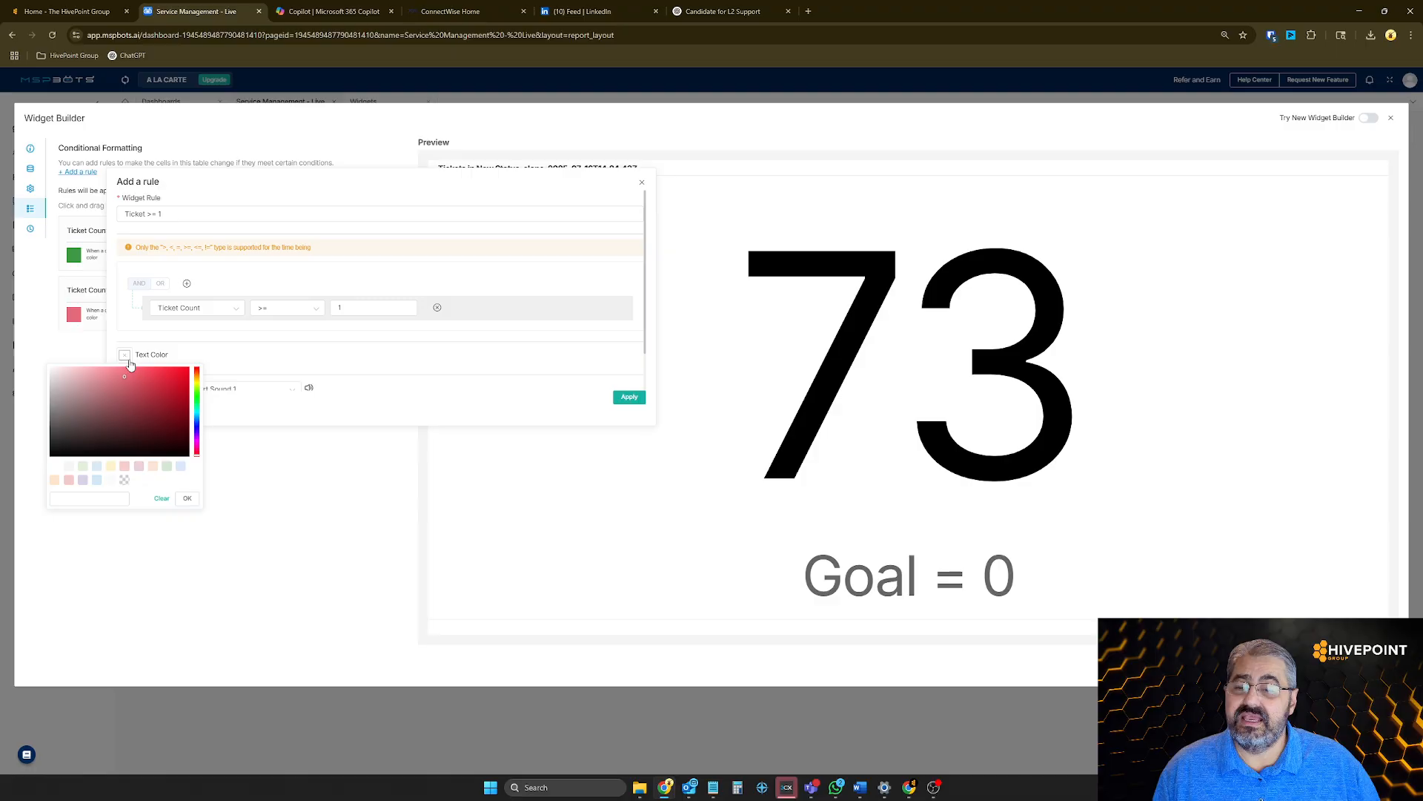
pyautogui.click(197, 388)
pyautogui.moveTo(197, 387); pyautogui.dragTo(198, 390)
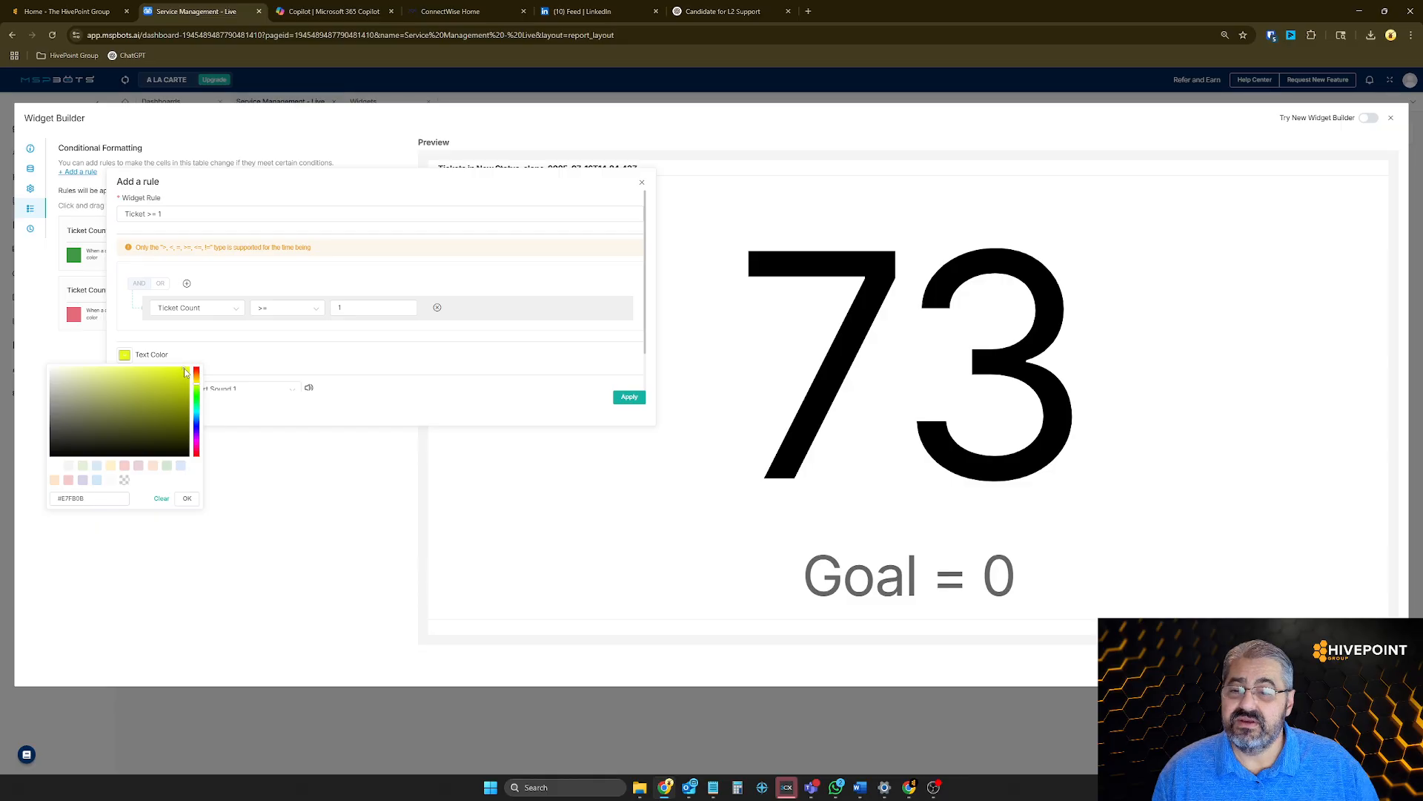
pyautogui.moveTo(186, 374); pyautogui.dragTo(193, 374)
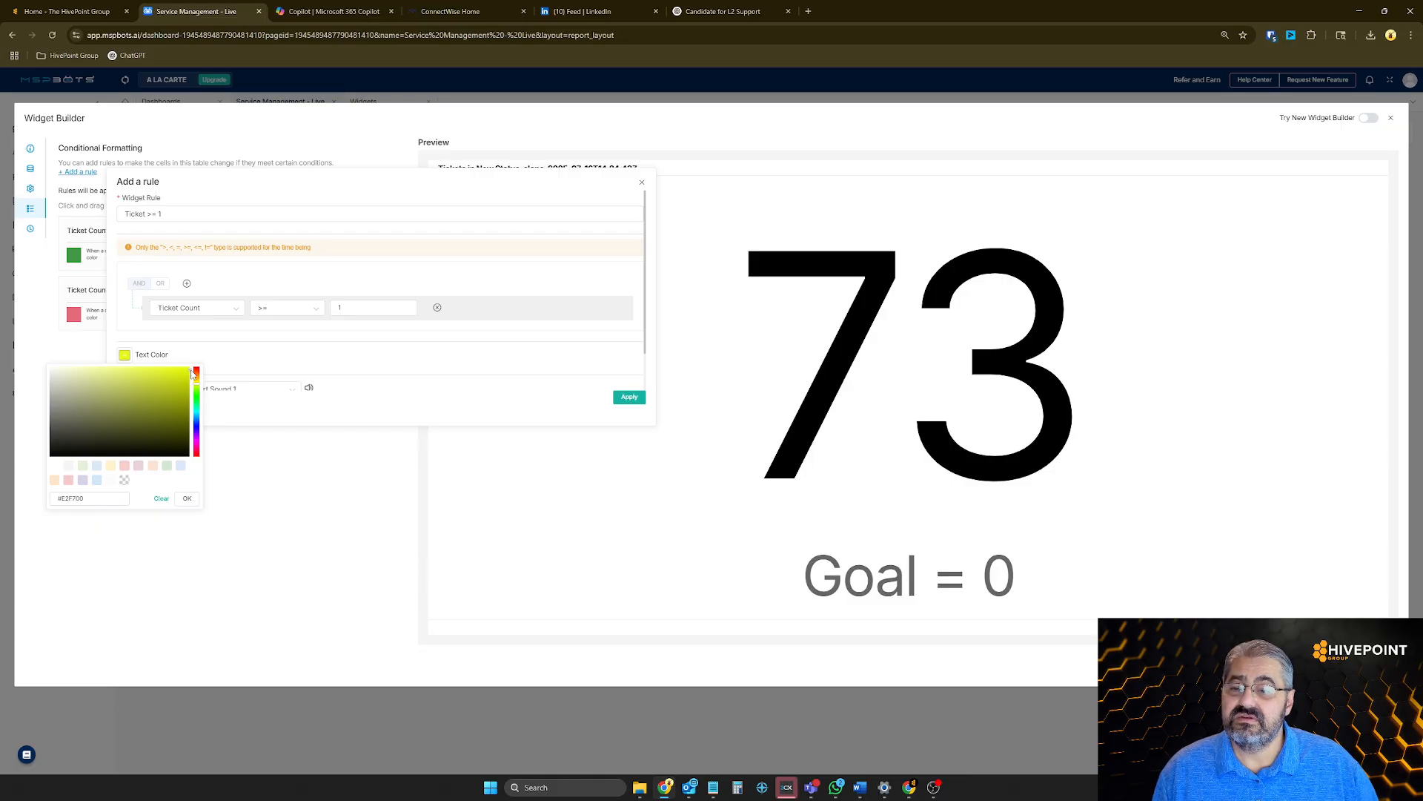
pyautogui.click(187, 499)
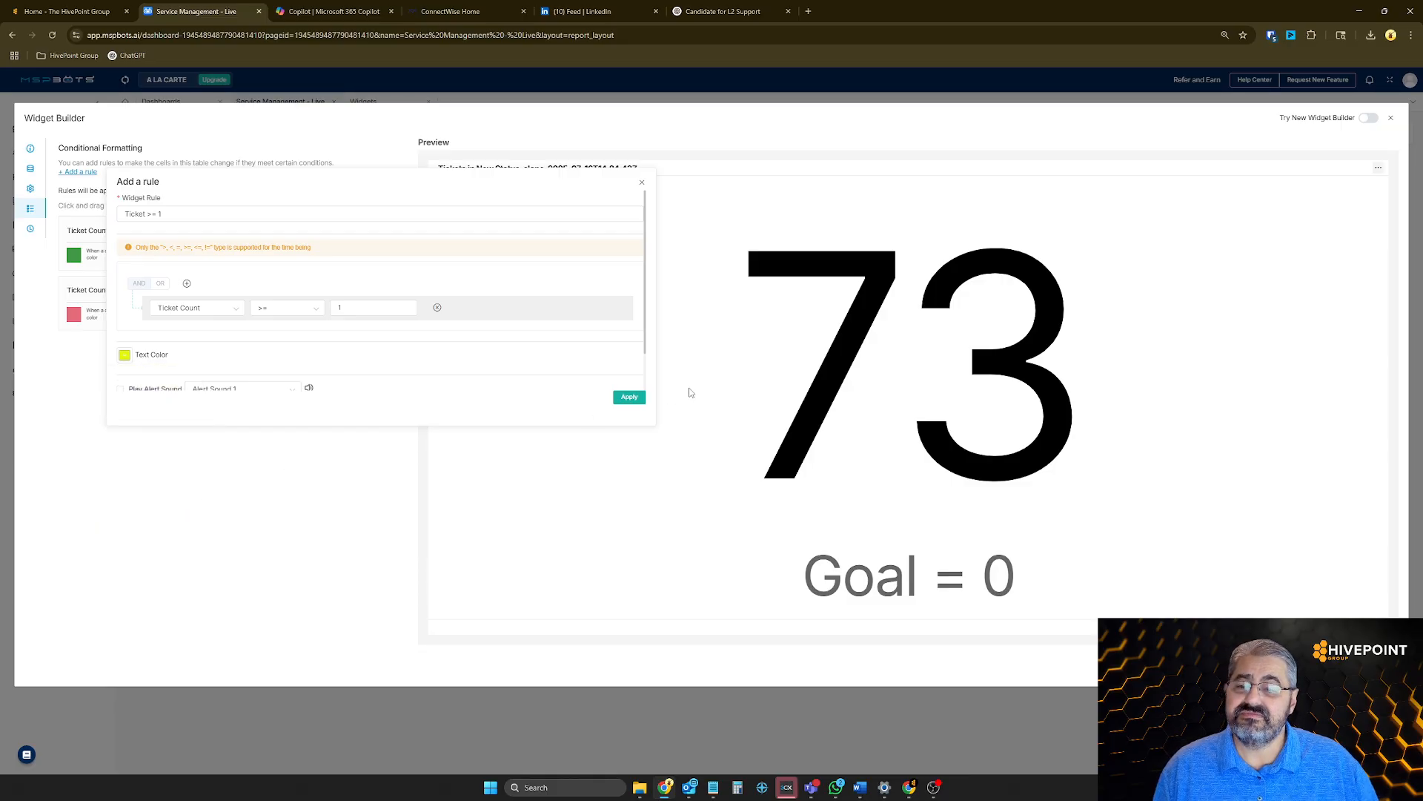
pyautogui.click(629, 398)
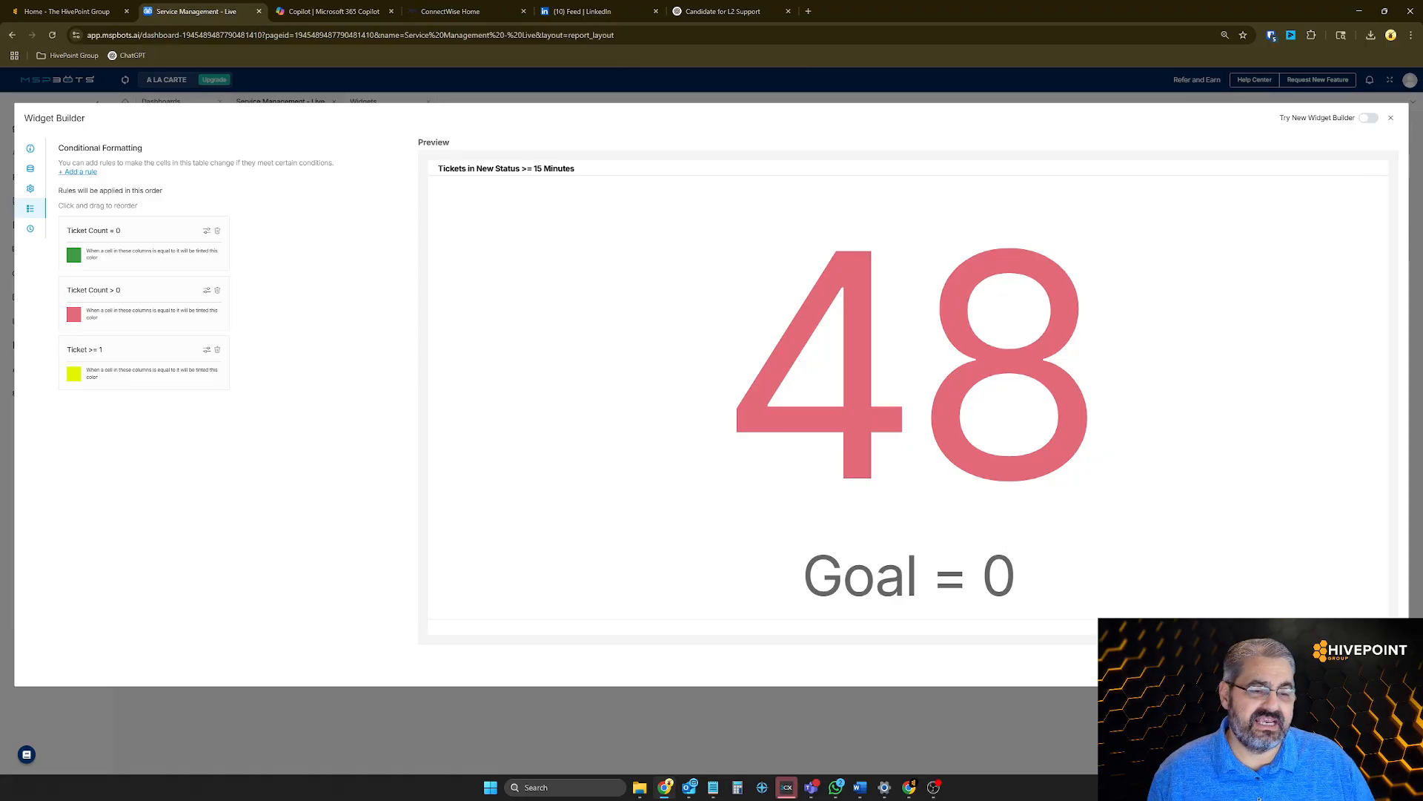
pyautogui.click(1294, 665)
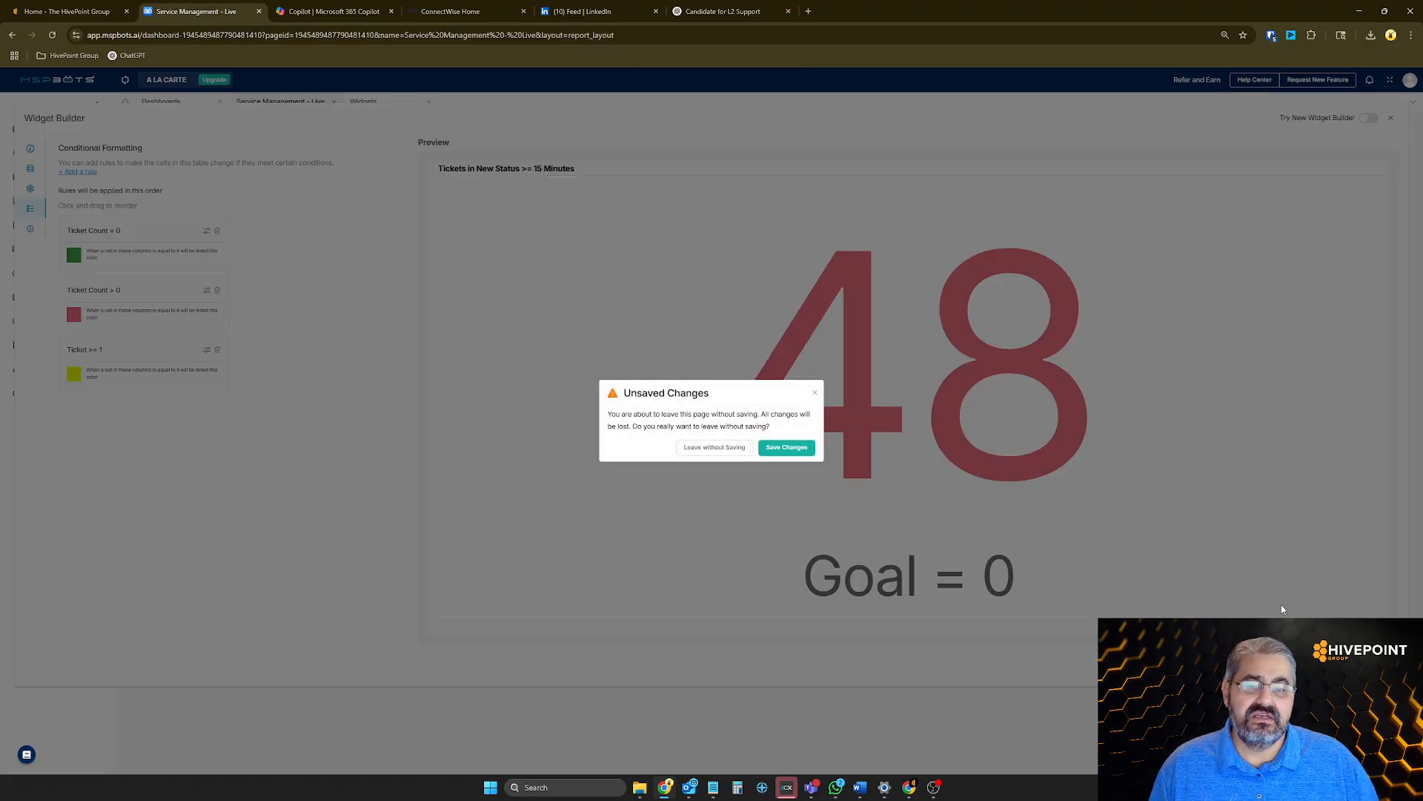
pyautogui.click(782, 448)
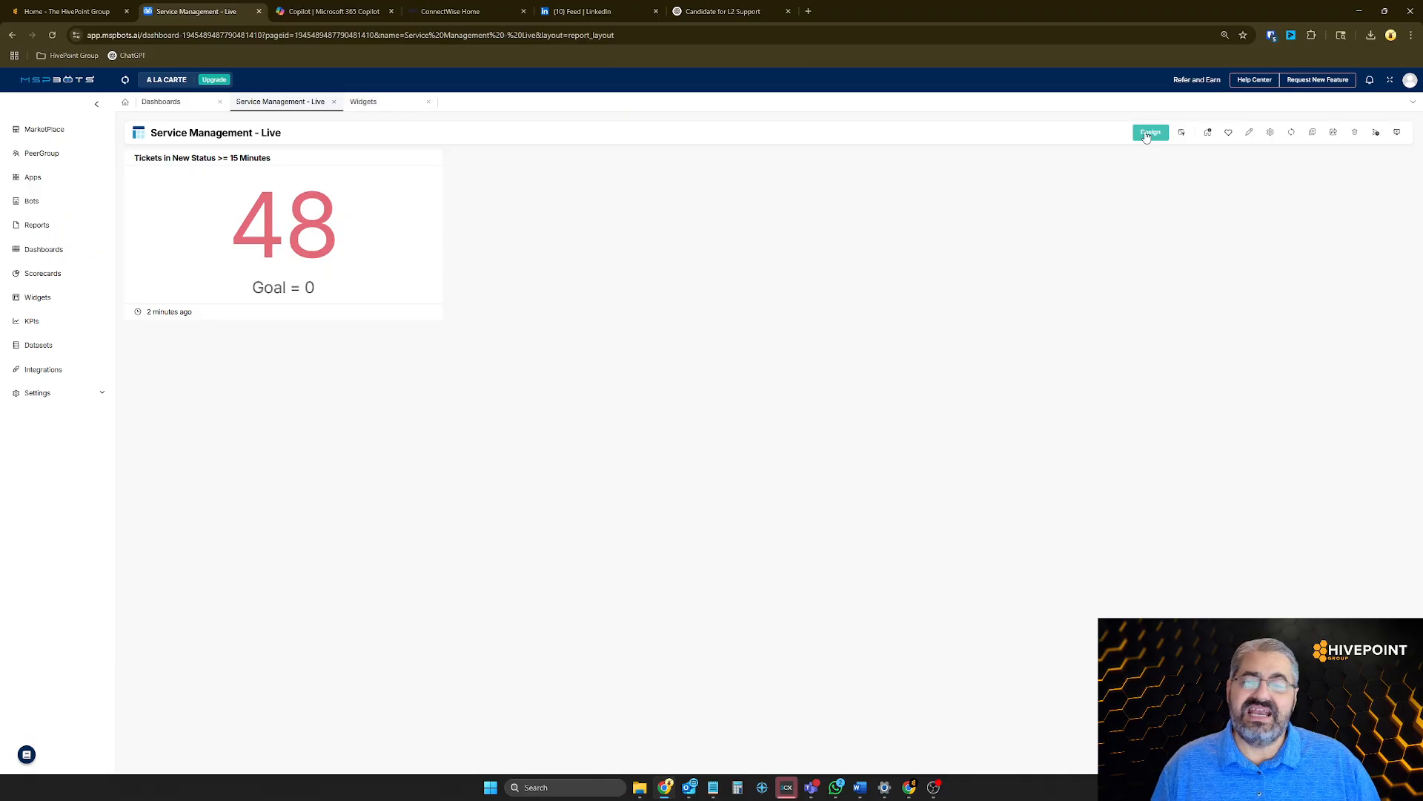
# Put the Service Management - Live dashboard in edit mode and add the Board Name 2 template slicer to it
pyautogui.click(1148, 134)
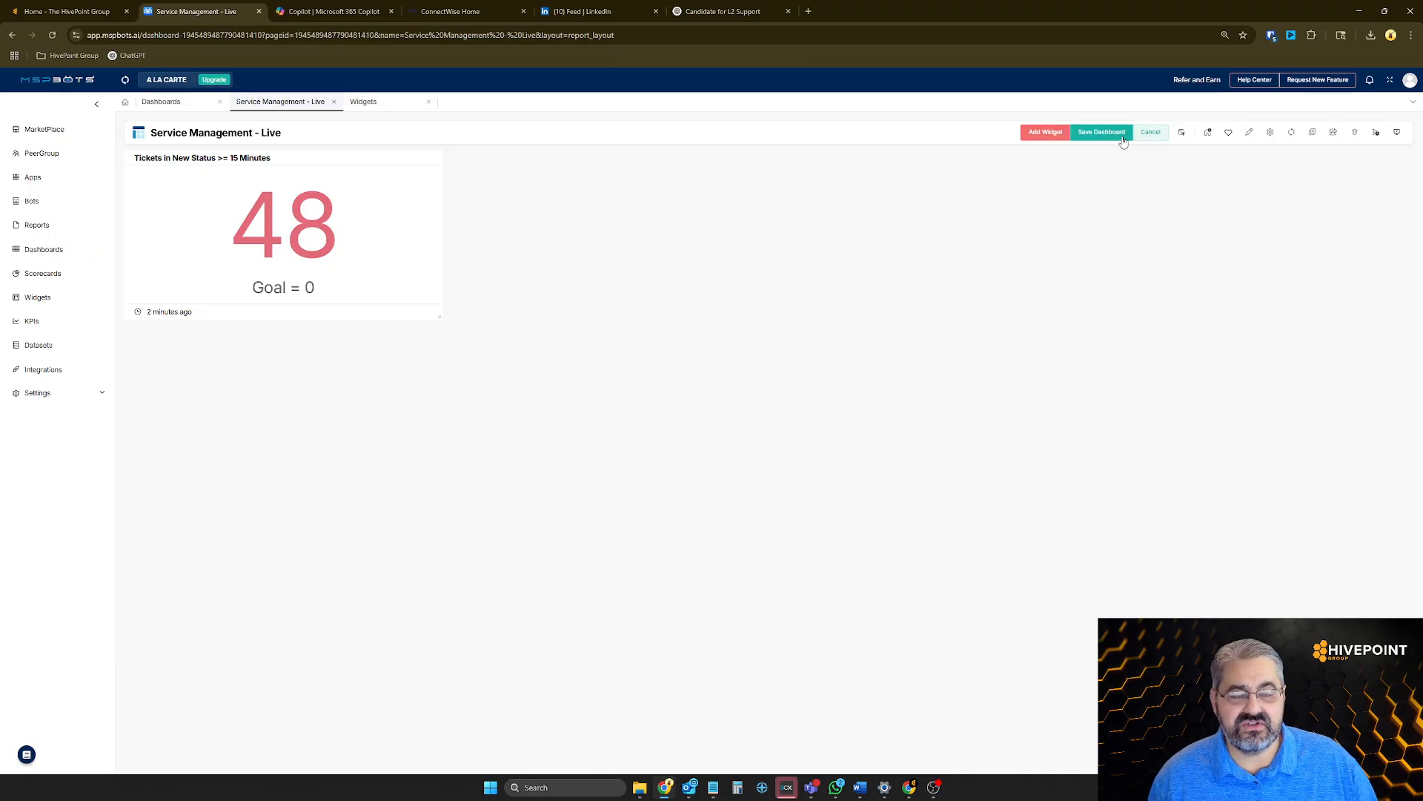
pyautogui.click(1051, 135)
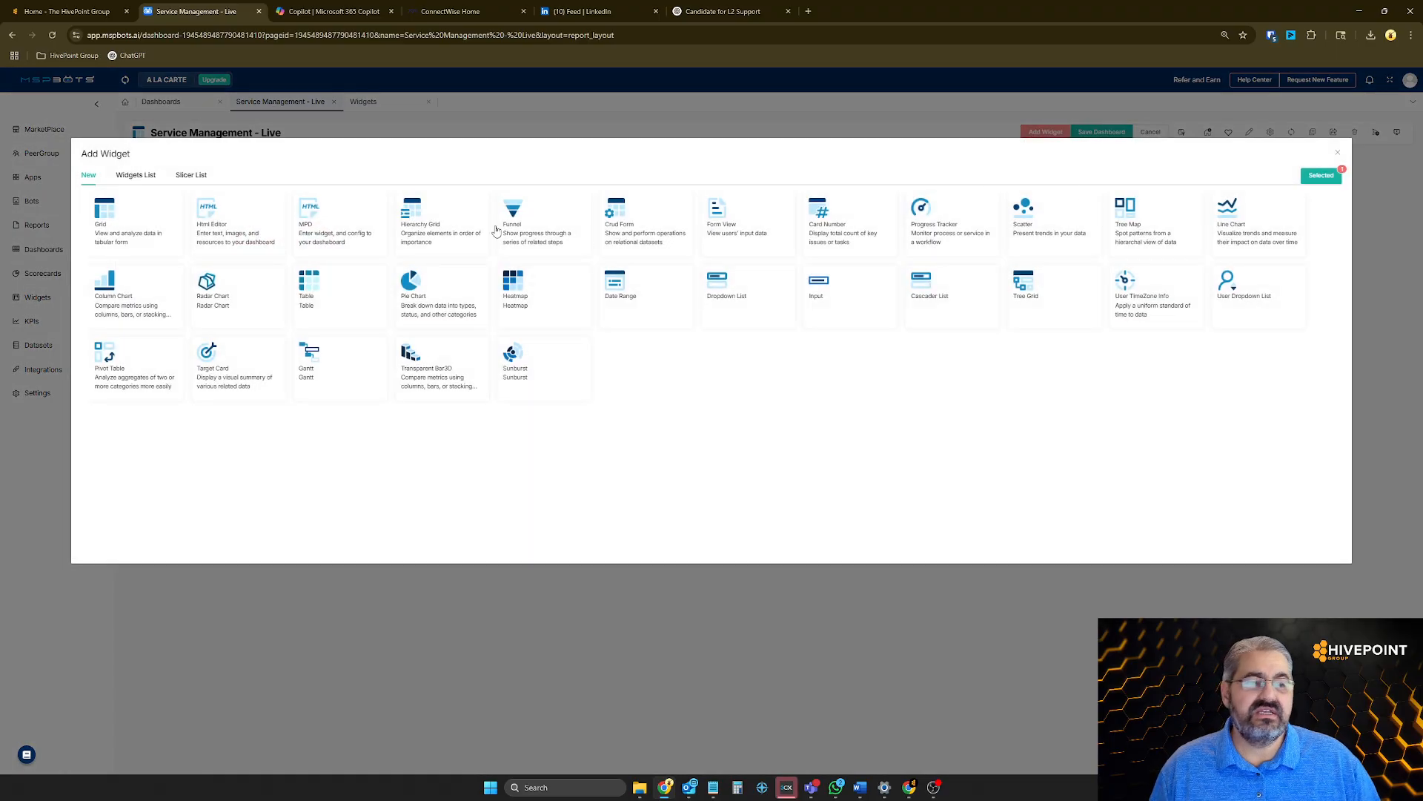
pyautogui.click(201, 181)
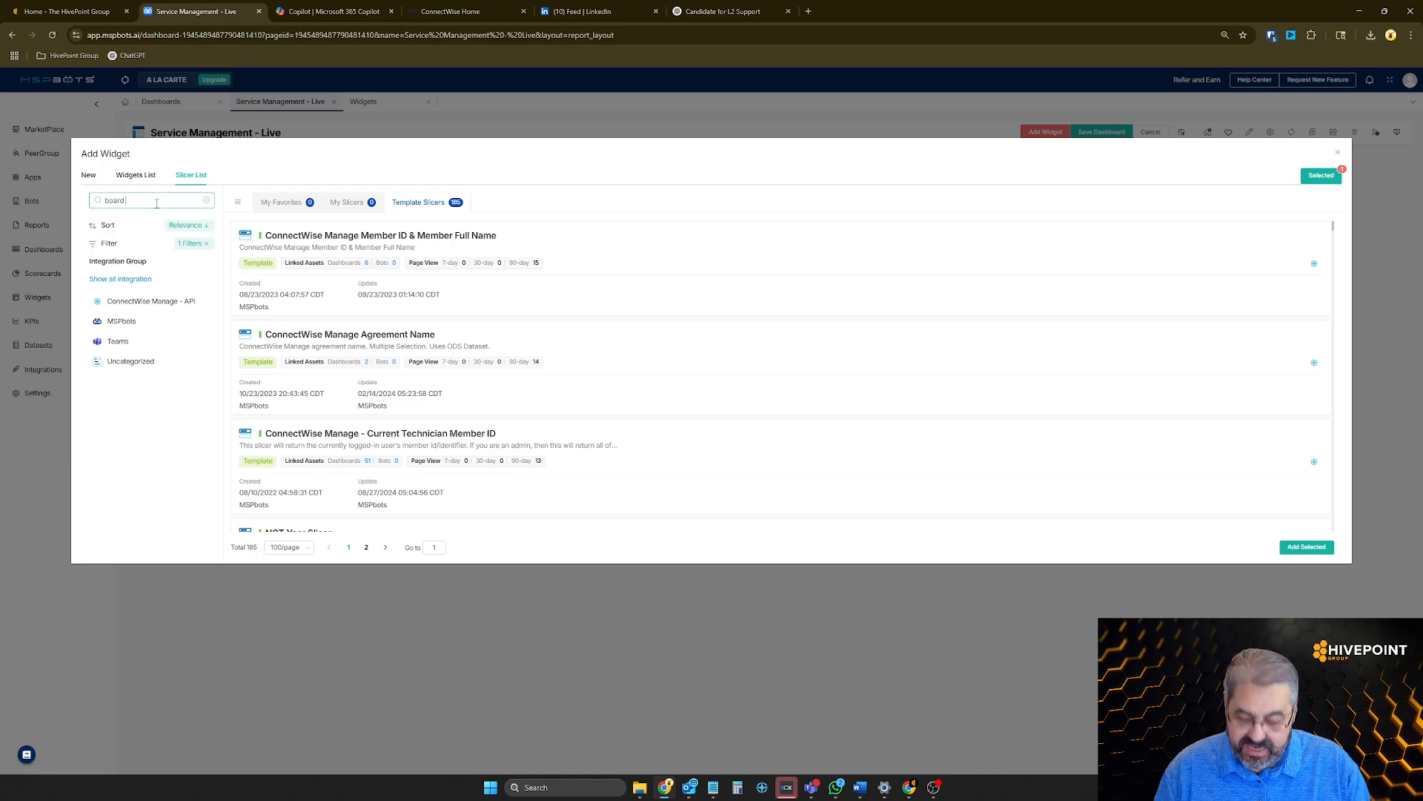
pyautogui.write('na')
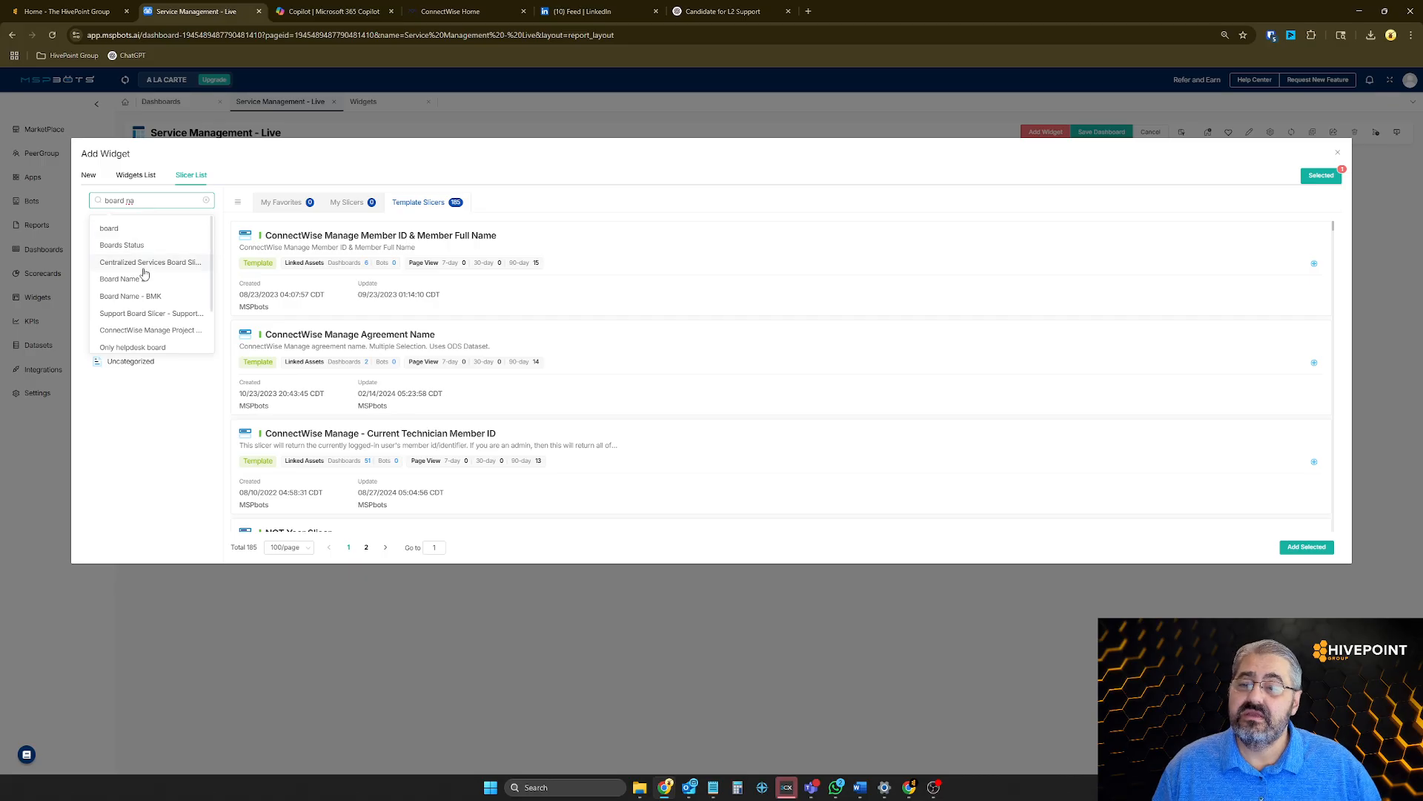
pyautogui.click(143, 279)
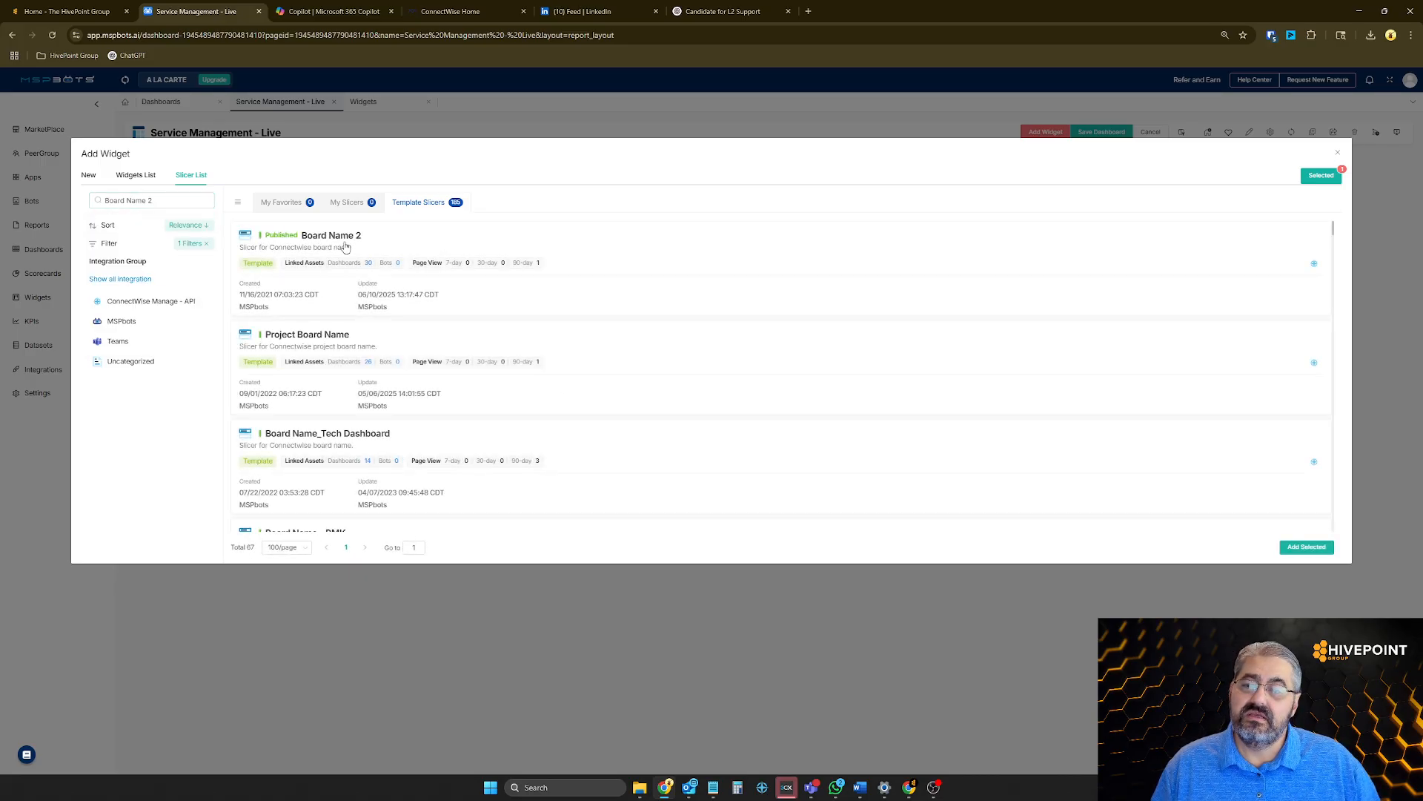
pyautogui.click(346, 247)
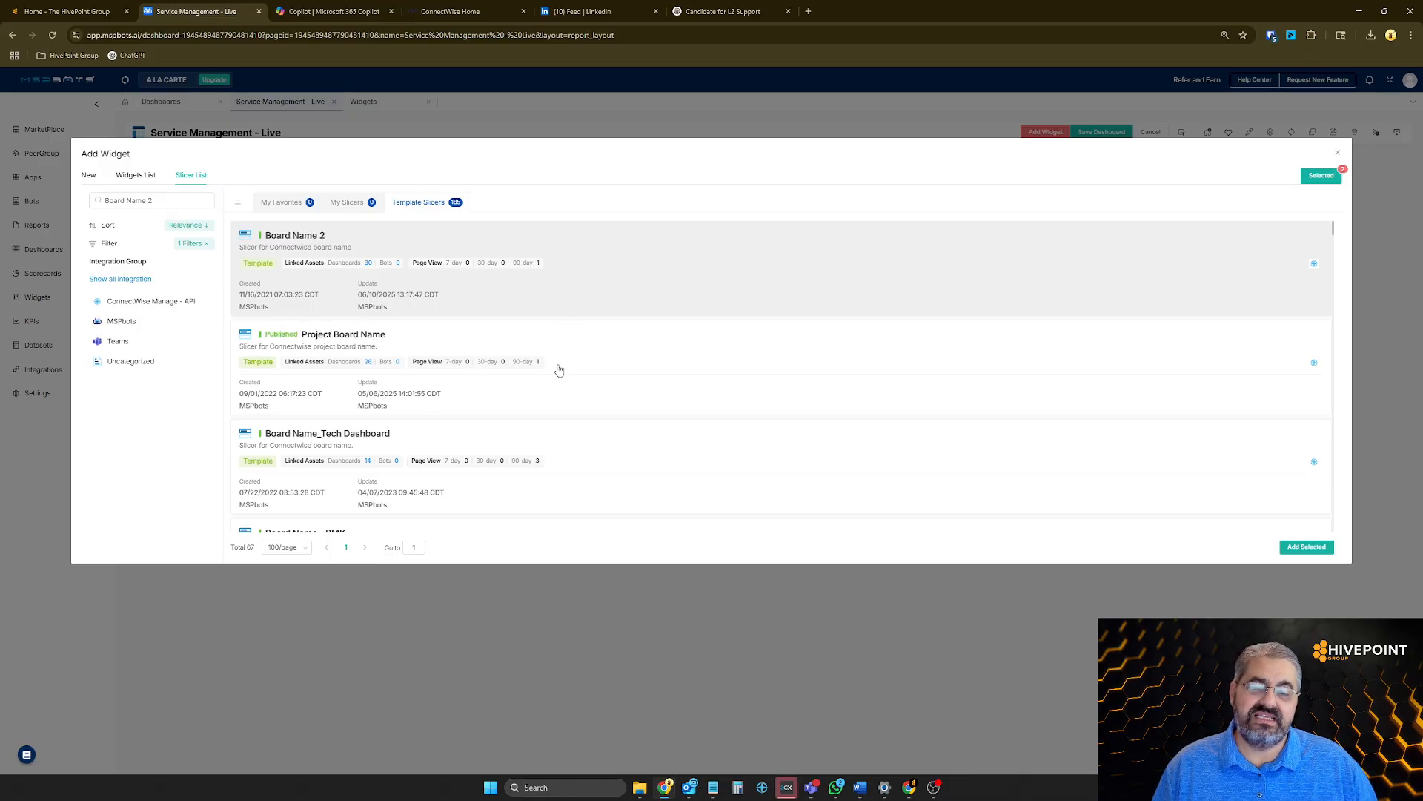
pyautogui.click(1307, 547)
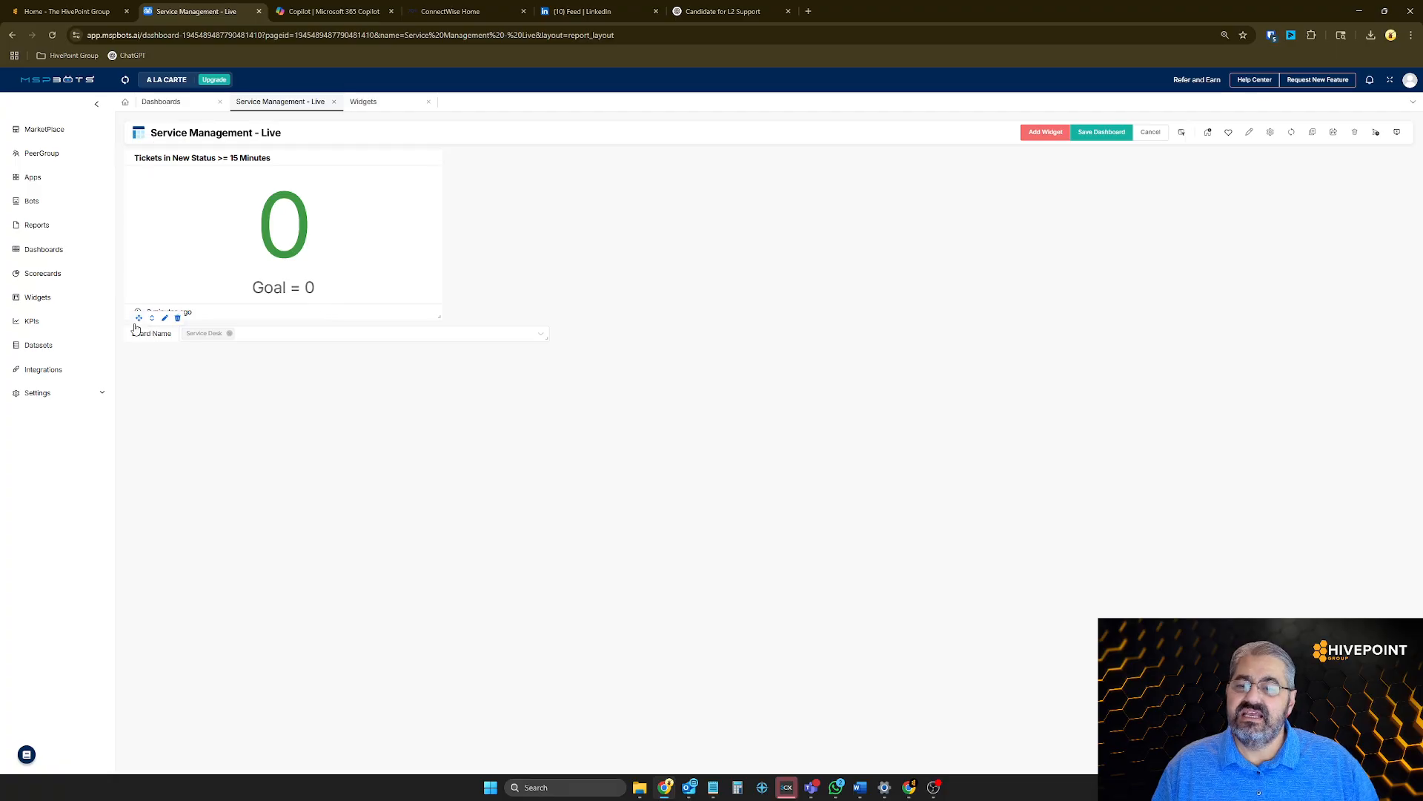
# Move the Board Name slicer above the new-status tickets widget, narrow it to match the widget's width, and save the dashboard
pyautogui.moveTo(145, 321); pyautogui.dragTo(140, 151)
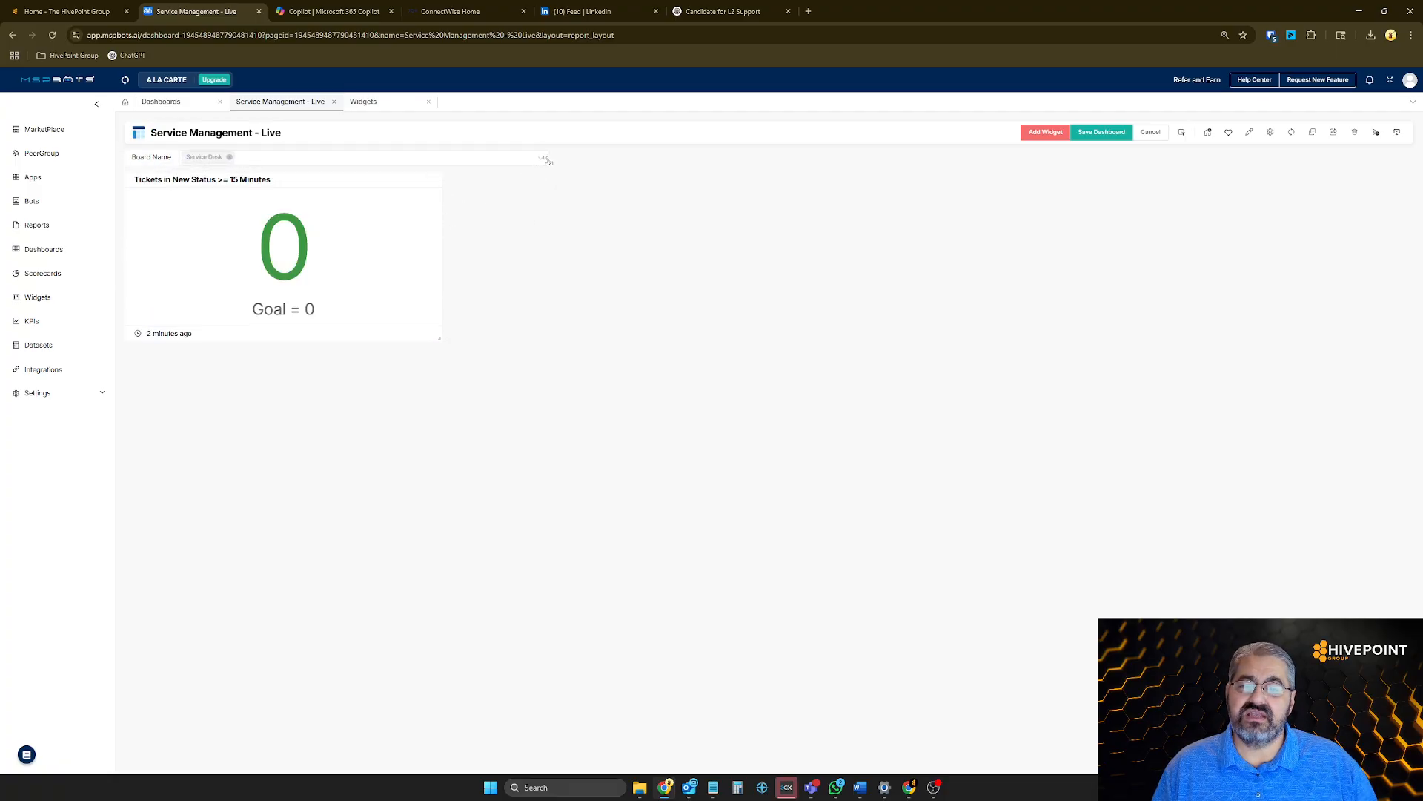
pyautogui.moveTo(548, 161); pyautogui.dragTo(448, 163)
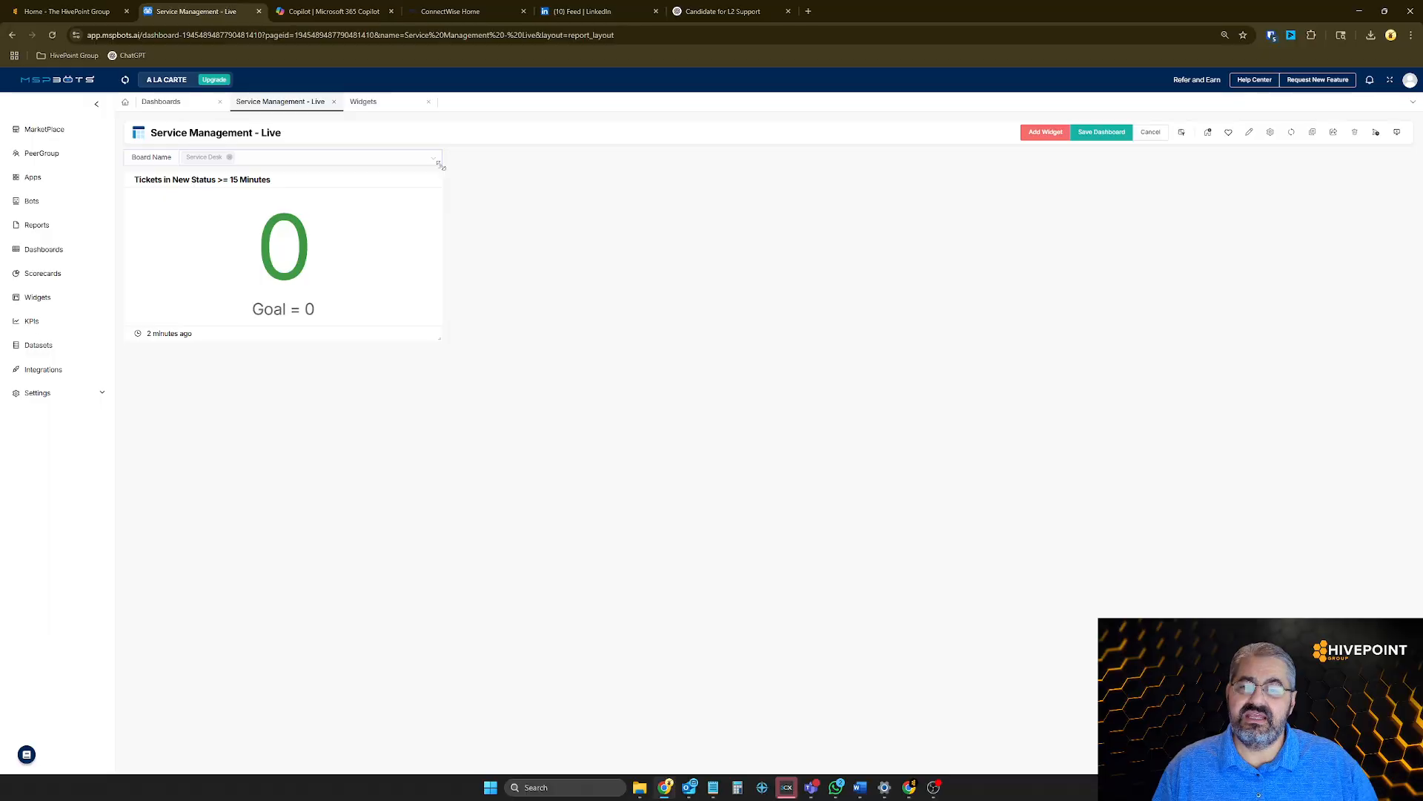
pyautogui.click(1103, 134)
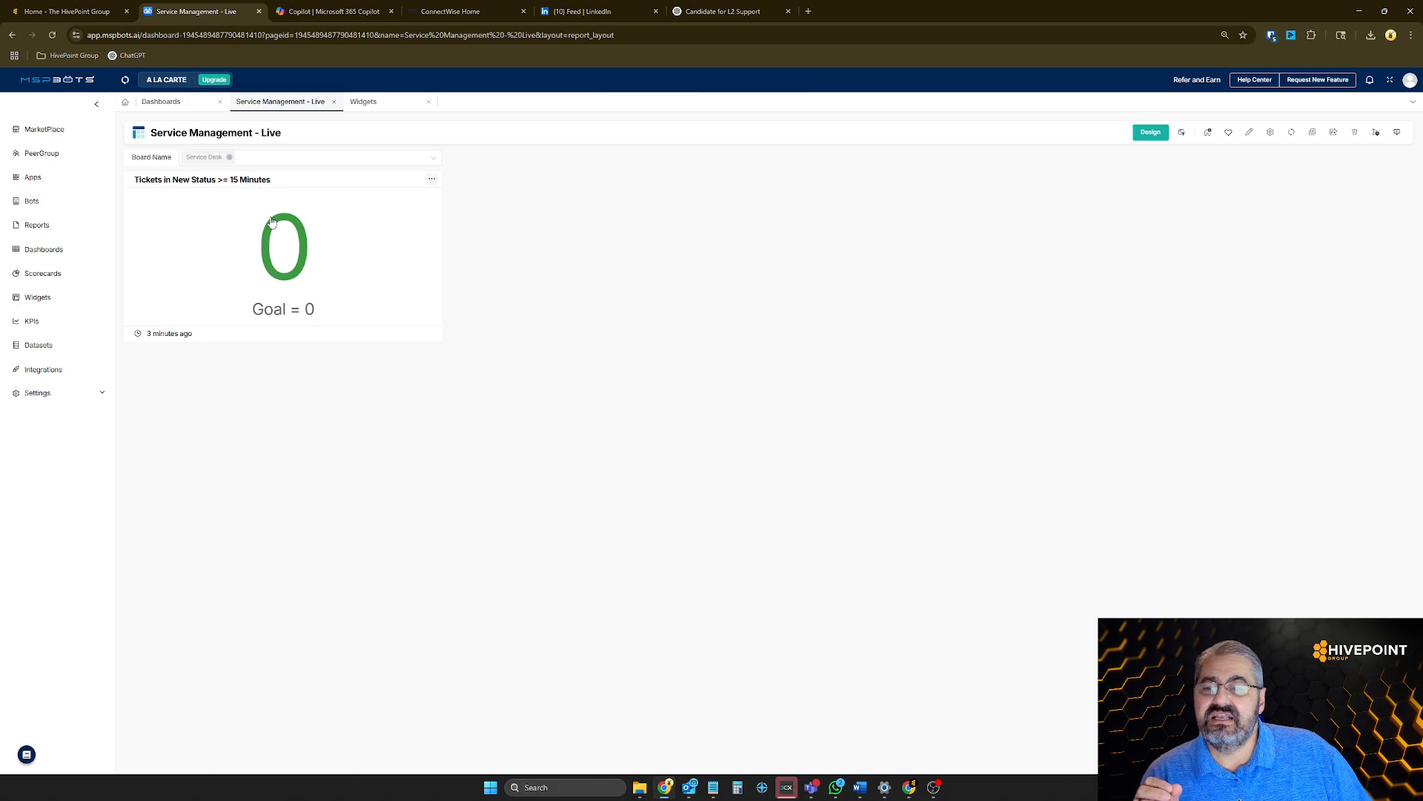
# View the ticket records behind the Tickets in New Status >= 15 Minutes widget and close the record list
pyautogui.click(276, 261)
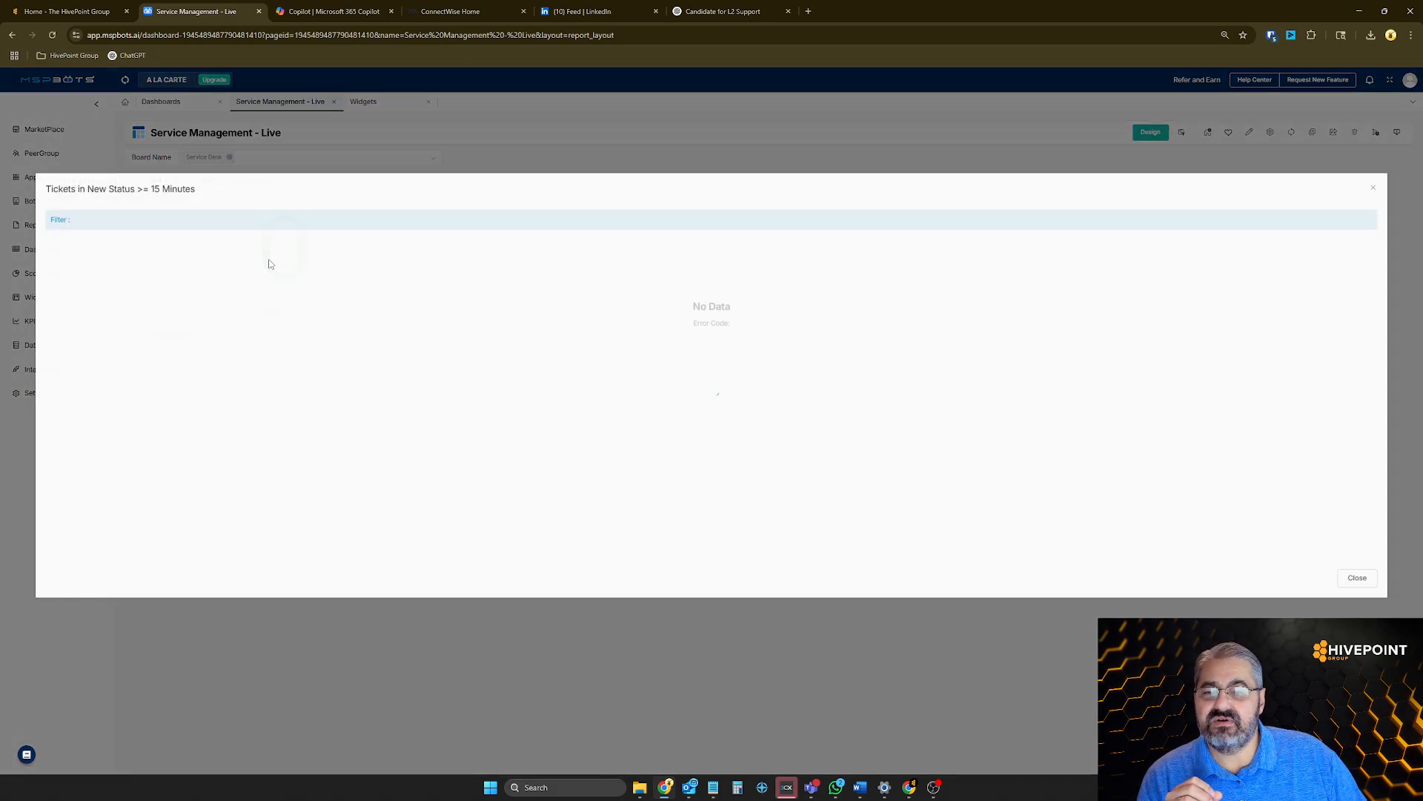
pyautogui.click(1374, 191)
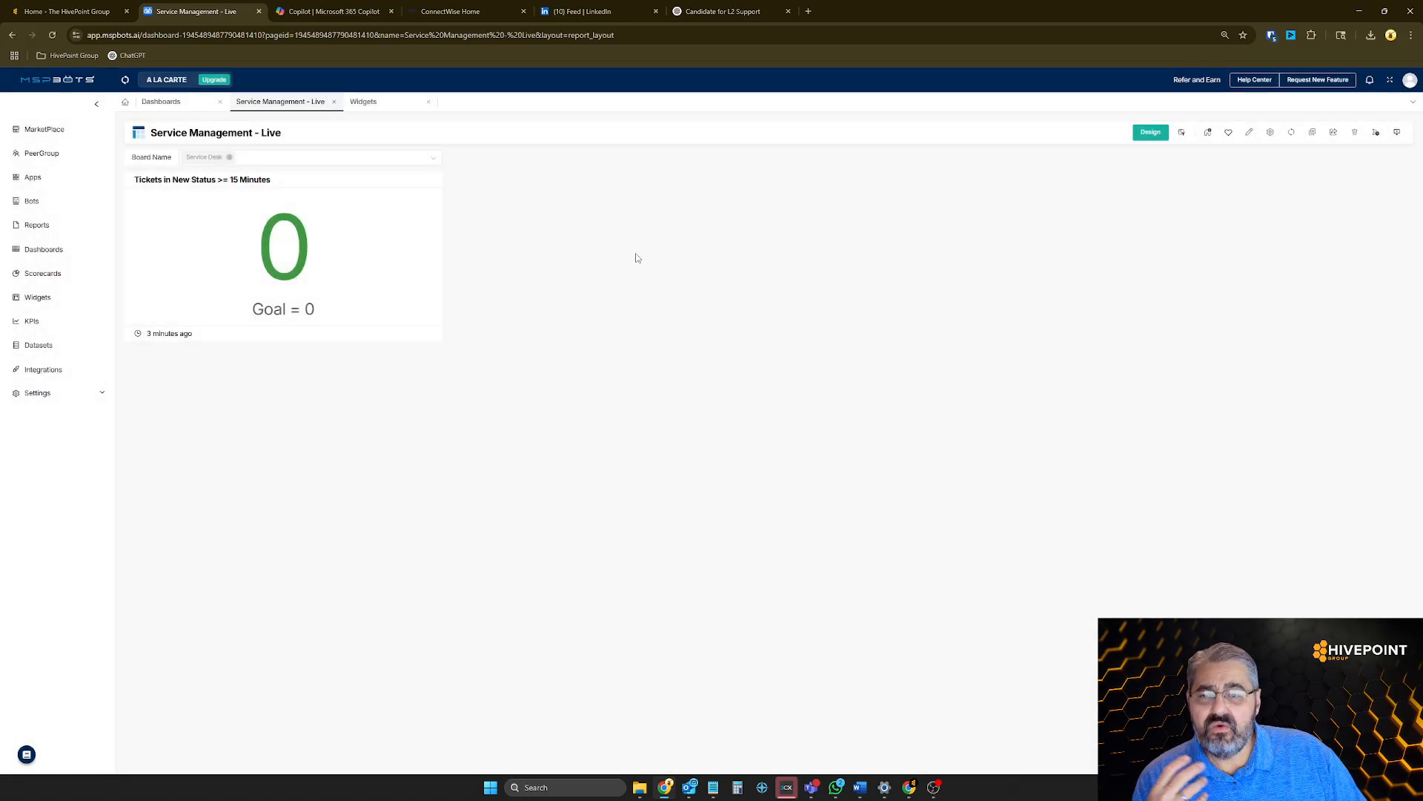
# Switch the Board Name slicer to CW-NOC (RMM) only, deselecting Service Desk
pyautogui.click(440, 159)
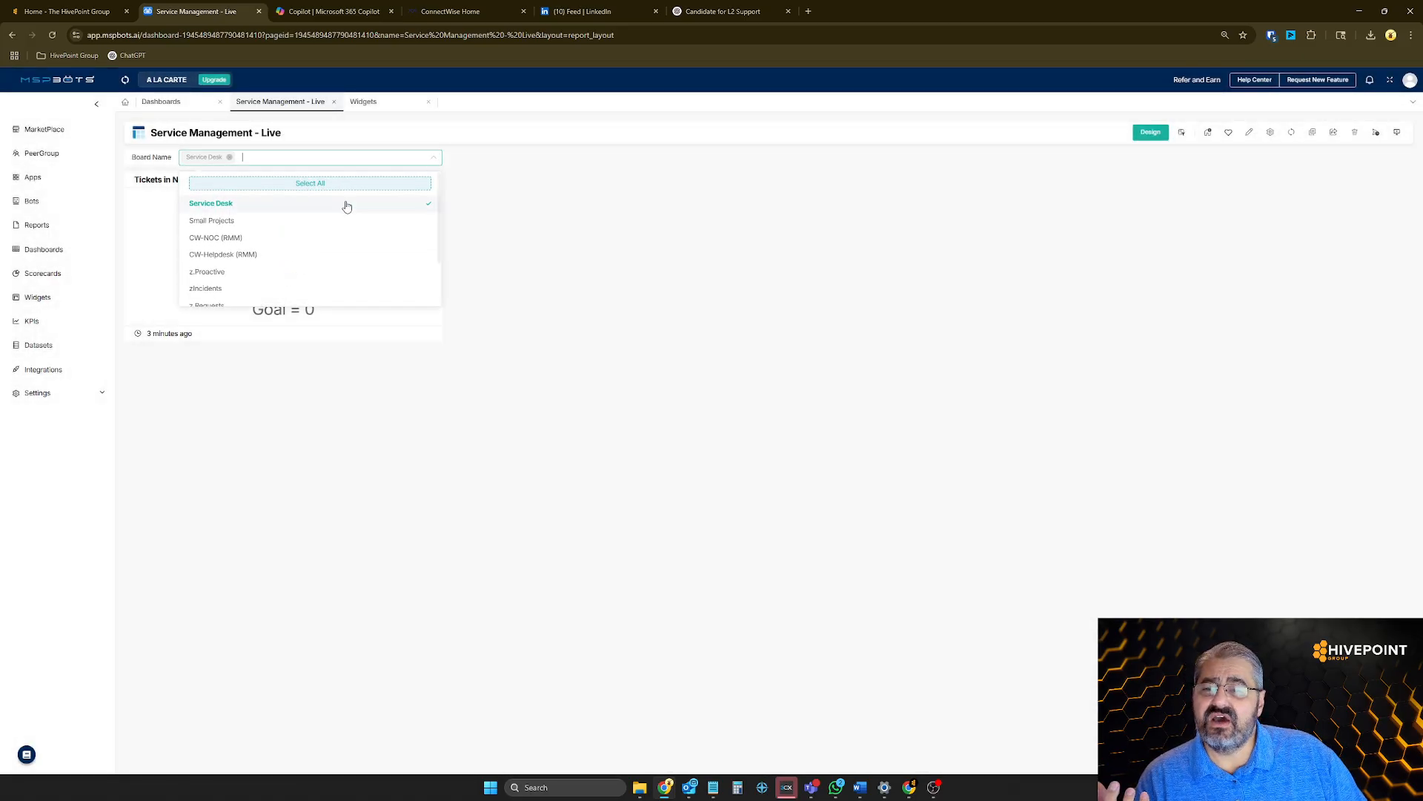
pyautogui.click(250, 241)
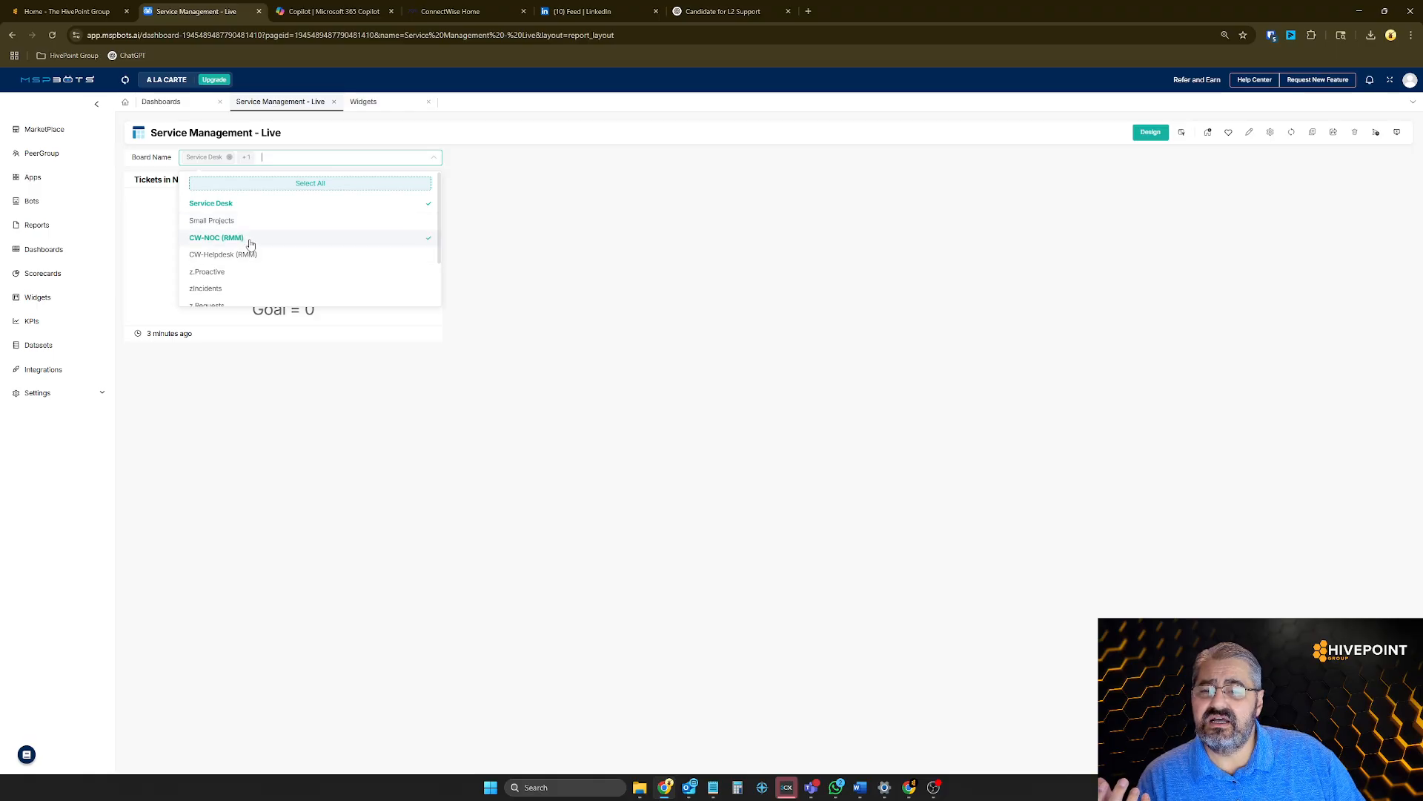
pyautogui.click(375, 205)
pyautogui.click(886, 260)
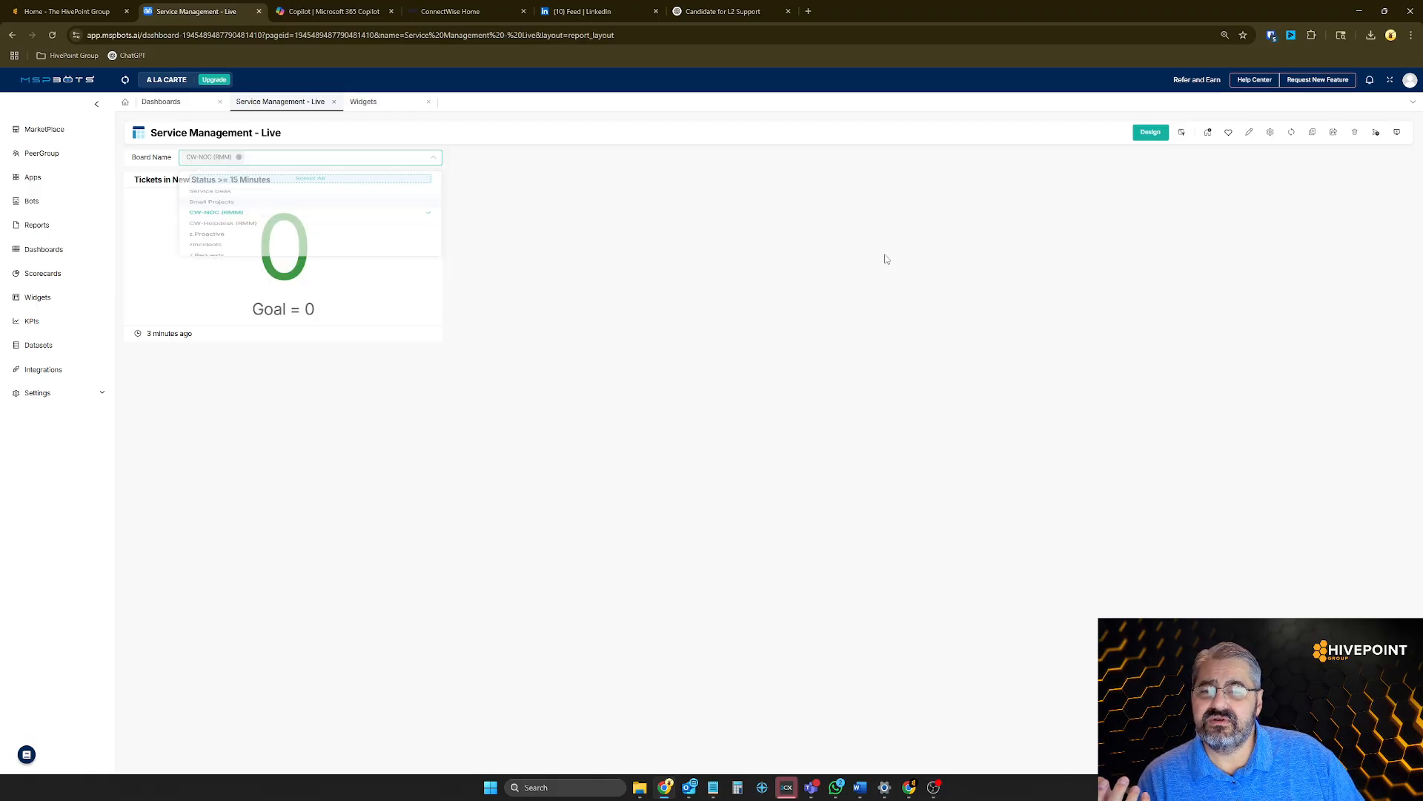
# Return the Board Name slicer to Service Desk only, deselecting CW-NOC (RMM)
pyautogui.click(436, 160)
pyautogui.click(312, 237)
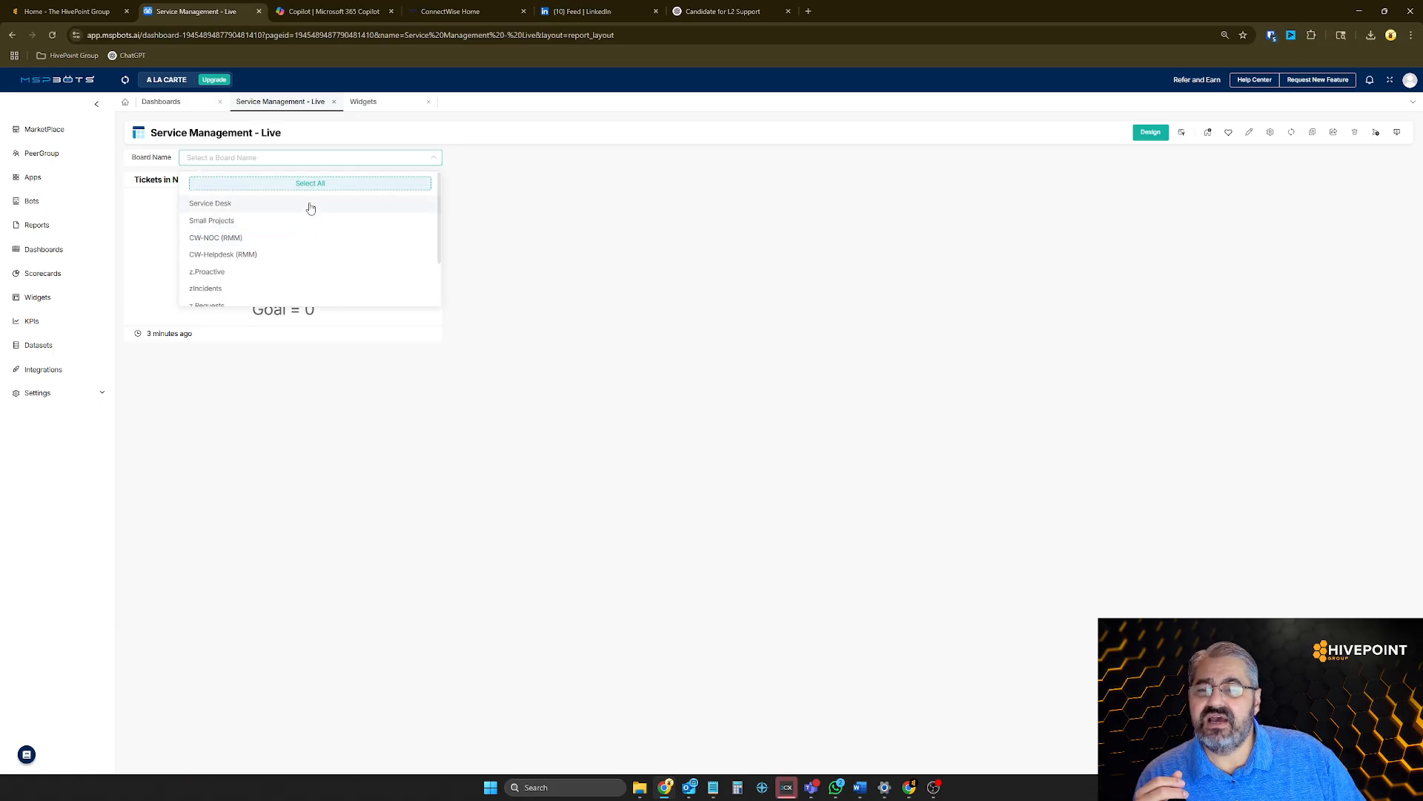
pyautogui.click(312, 204)
pyautogui.click(648, 257)
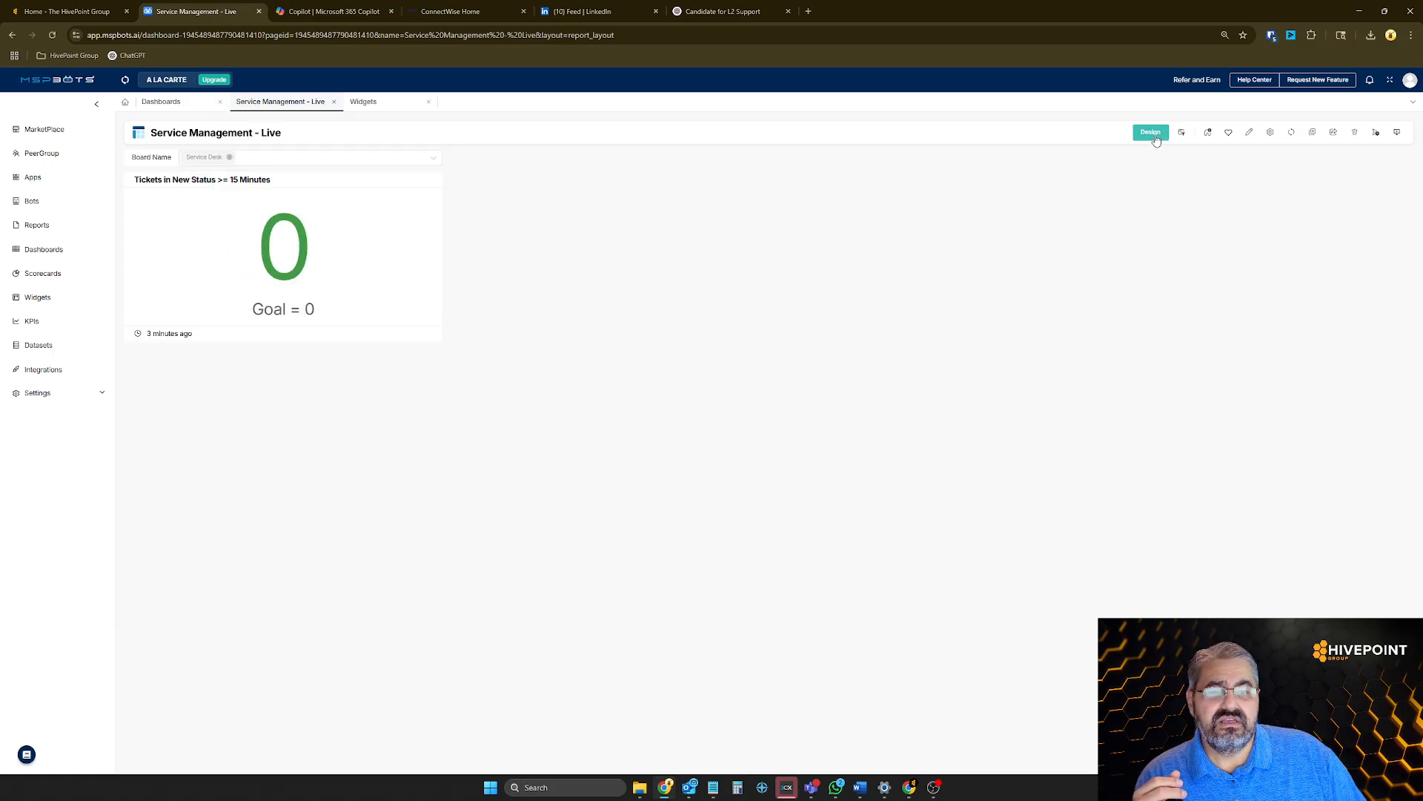